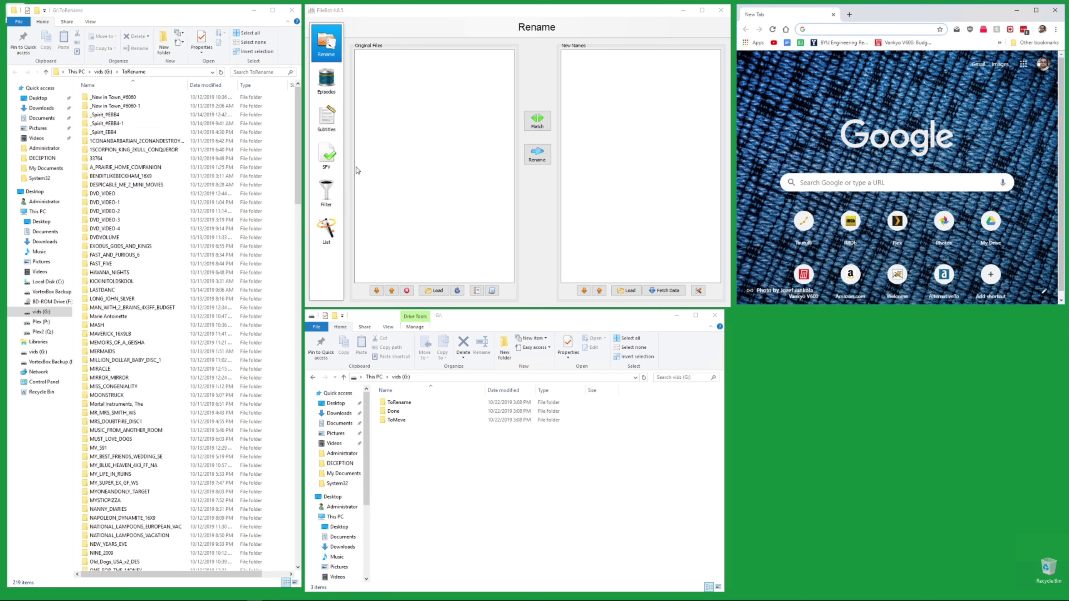
# Open the IMDb website in the browser window.
pyautogui.click(384, 156)
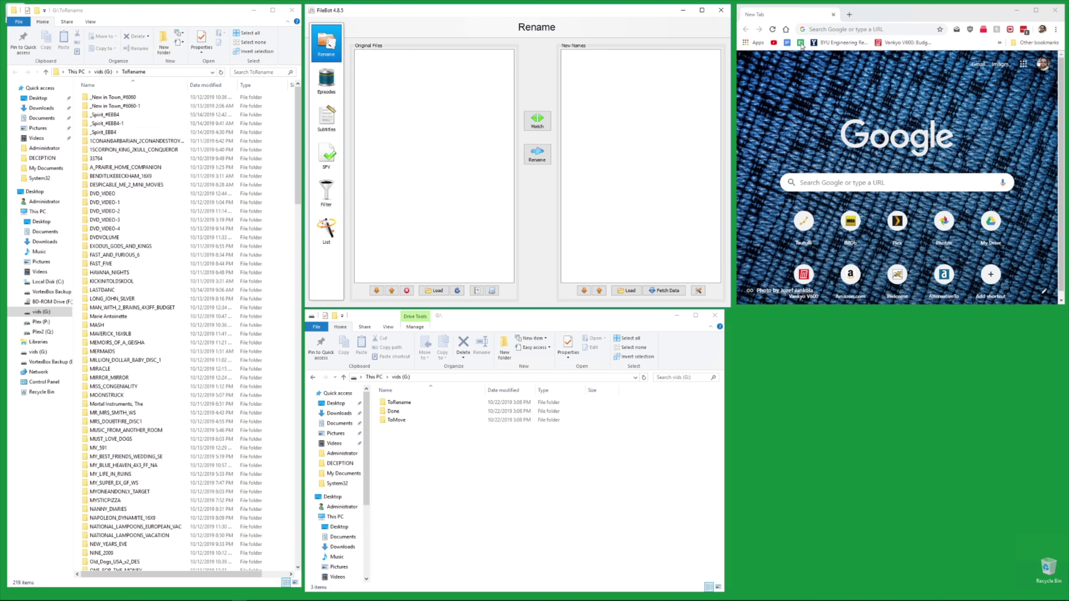
pyautogui.click(815, 29)
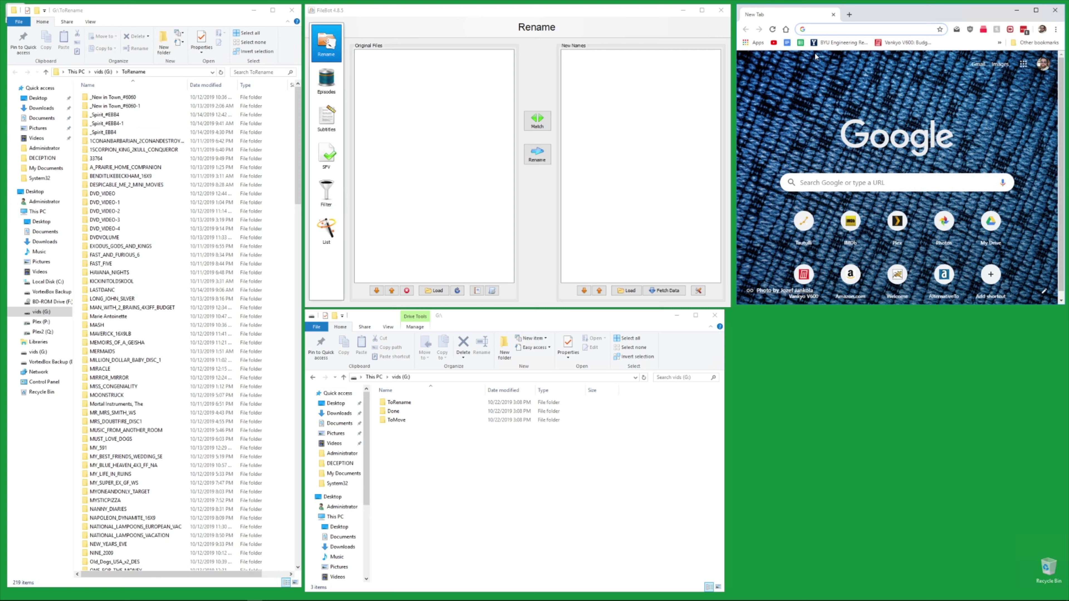
pyautogui.write('imdb')
pyautogui.press('Return')
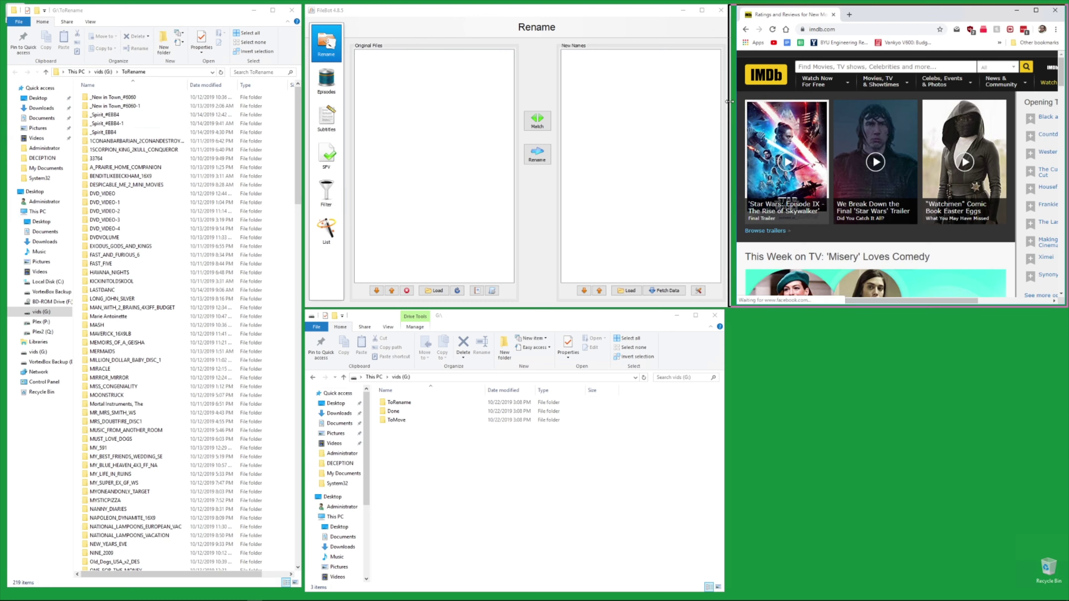
pyautogui.moveTo(729, 101); pyautogui.dragTo(732, 124)
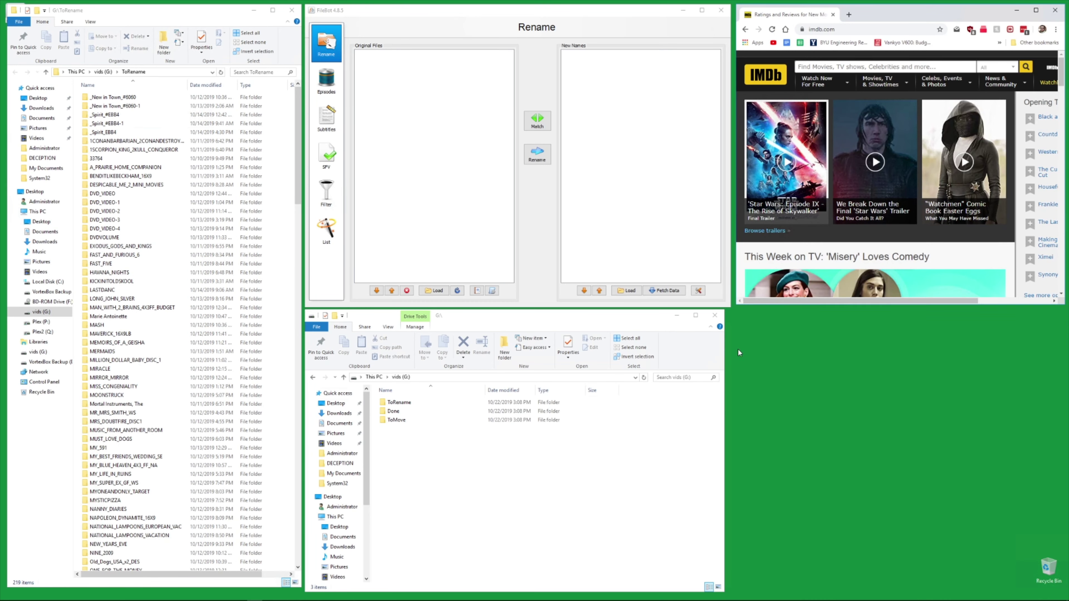
pyautogui.click(439, 465)
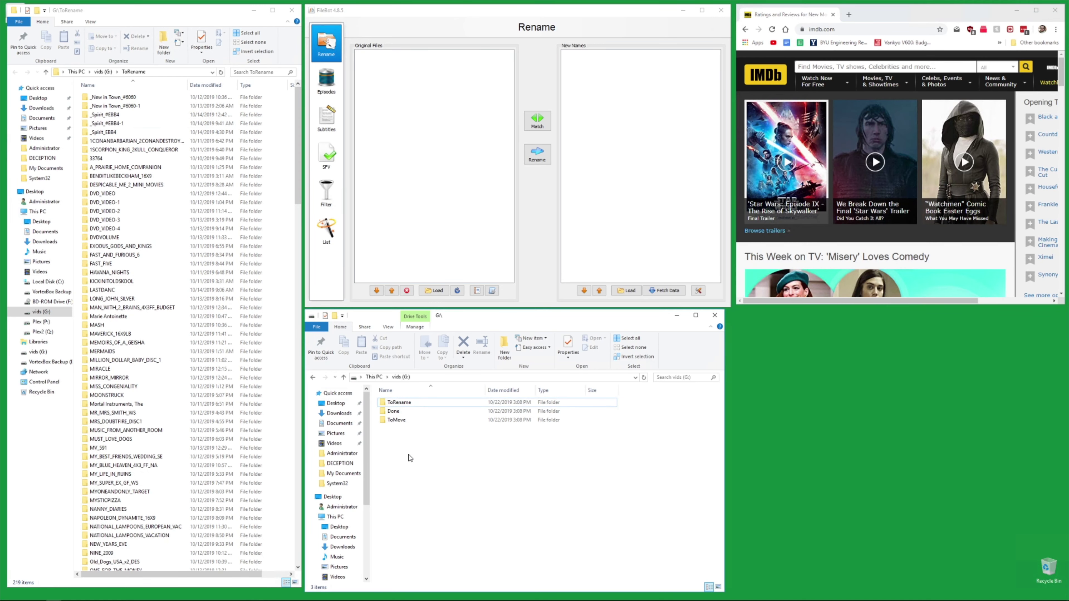
pyautogui.doubleClick(393, 413)
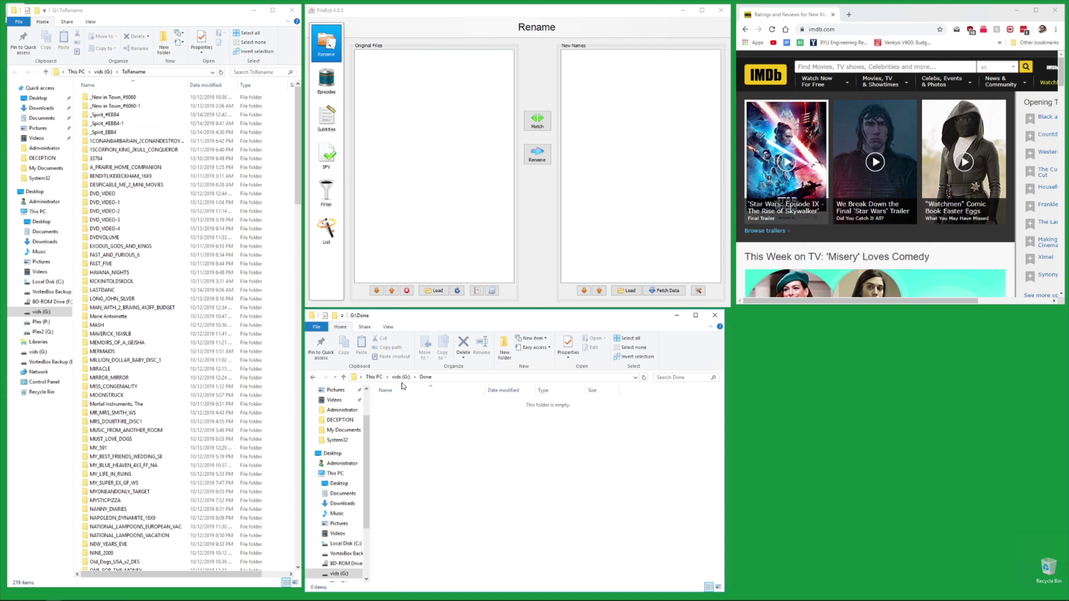
pyautogui.click(401, 377)
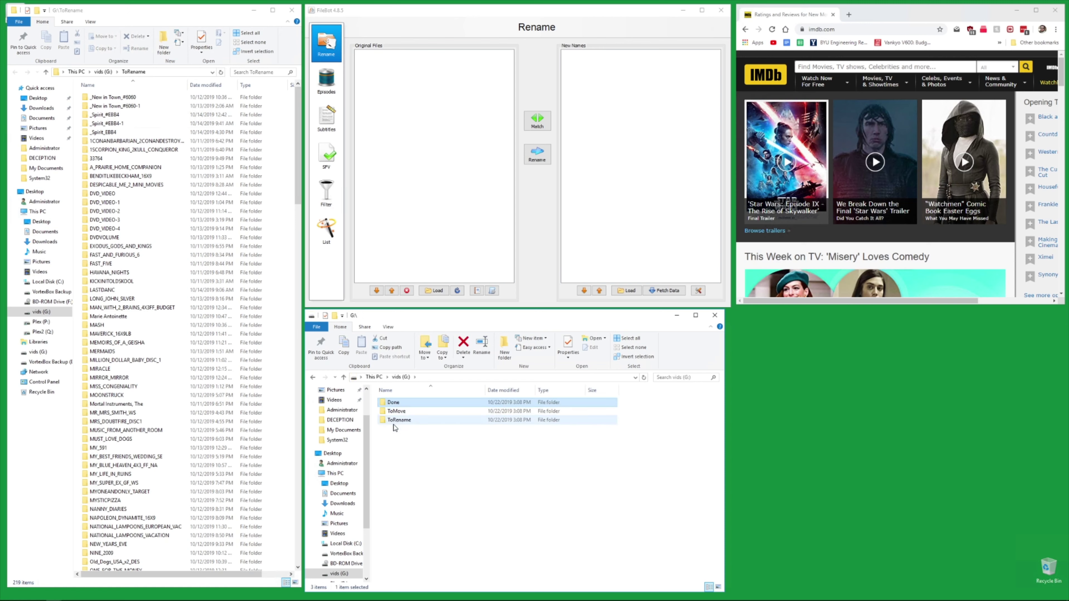
pyautogui.click(390, 406)
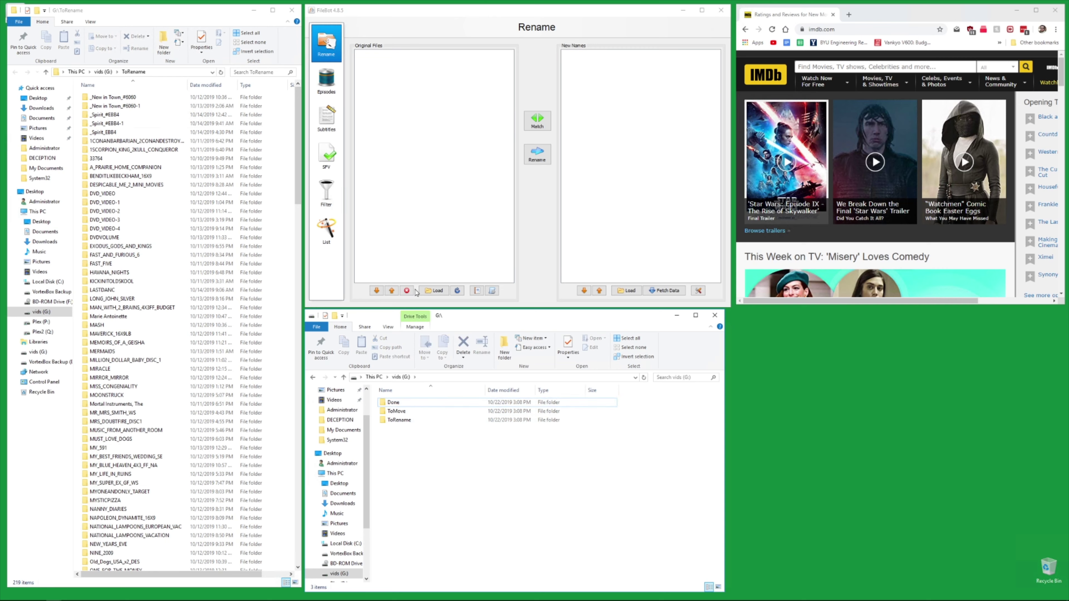
# Open the Done folder from the vids (G:) drive in a separate window and place it below the browser.
pyautogui.click(392, 404)
pyautogui.doubleClick(392, 406)
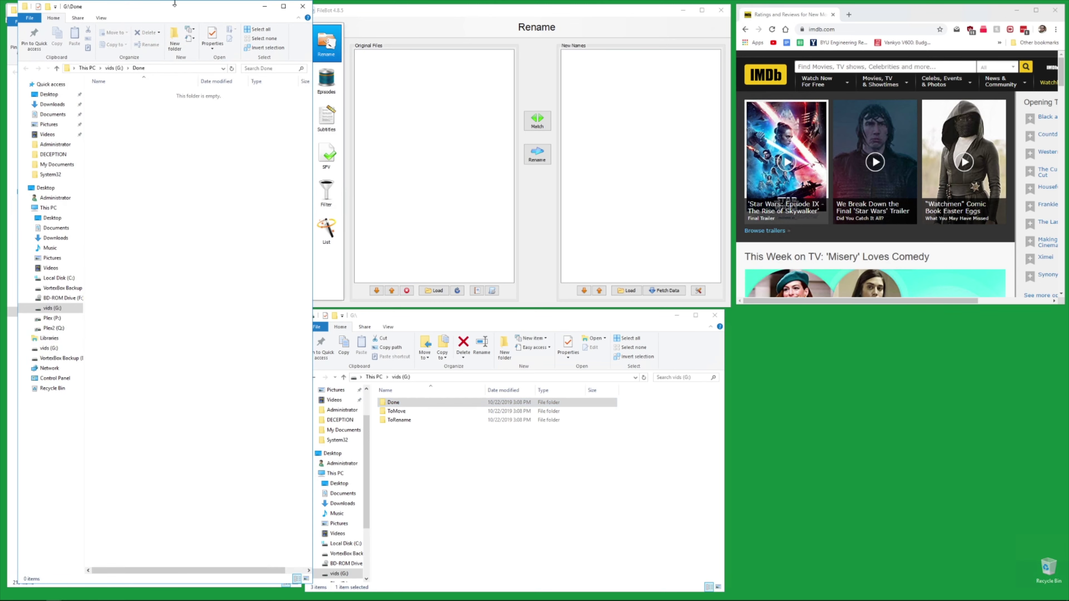
pyautogui.moveTo(174, 4); pyautogui.dragTo(898, 318)
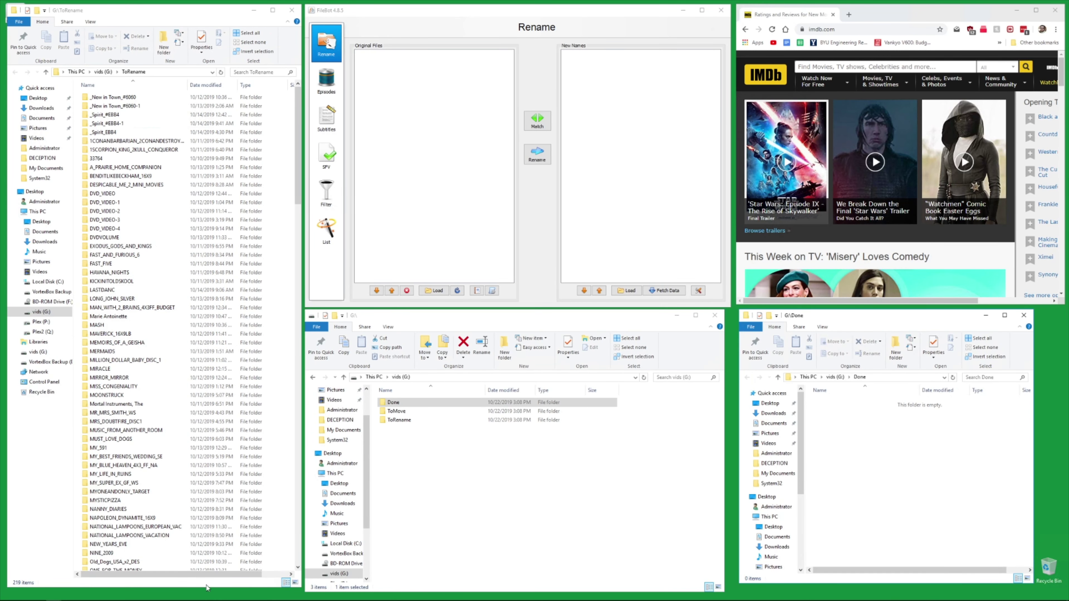
# Launch Notepad with a new blank document.
pyautogui.press('super')
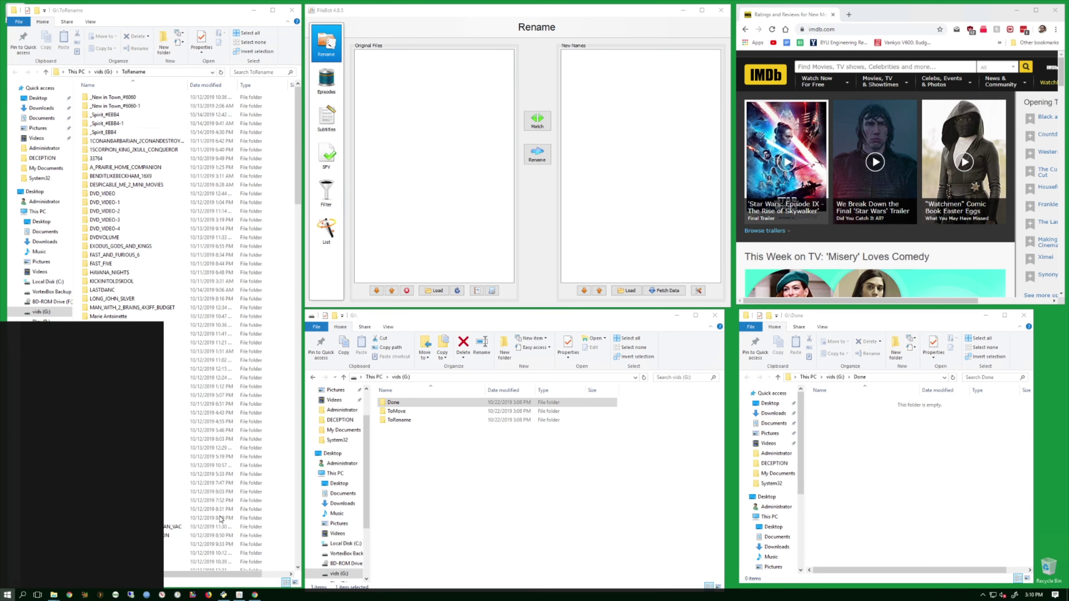
pyautogui.write('wo')
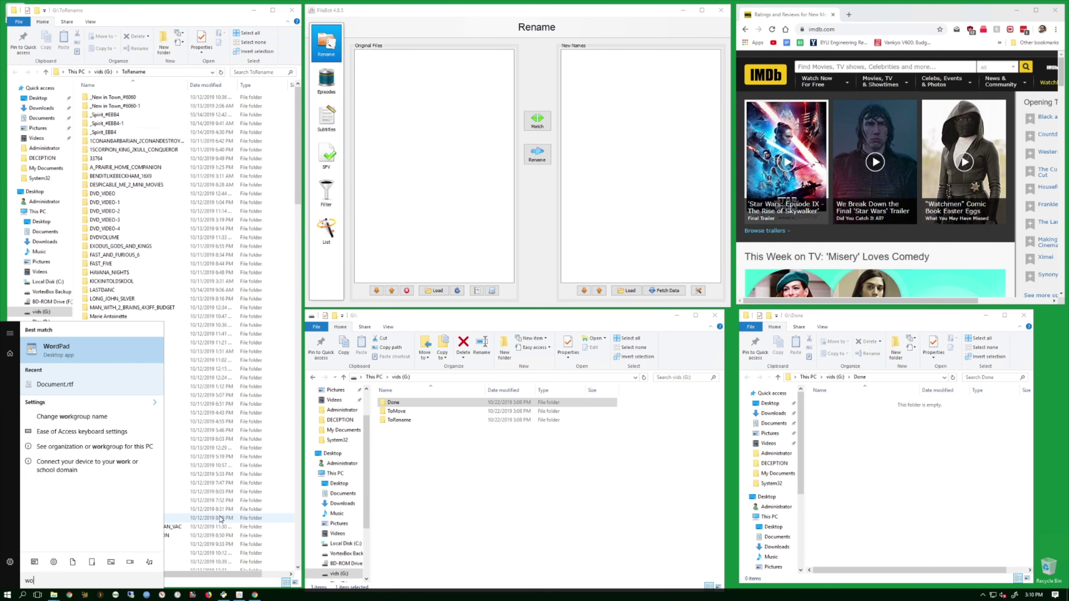
pyautogui.press('BackSpace')
pyautogui.press('BackSpace')
pyautogui.write('note')
pyautogui.press('Return')
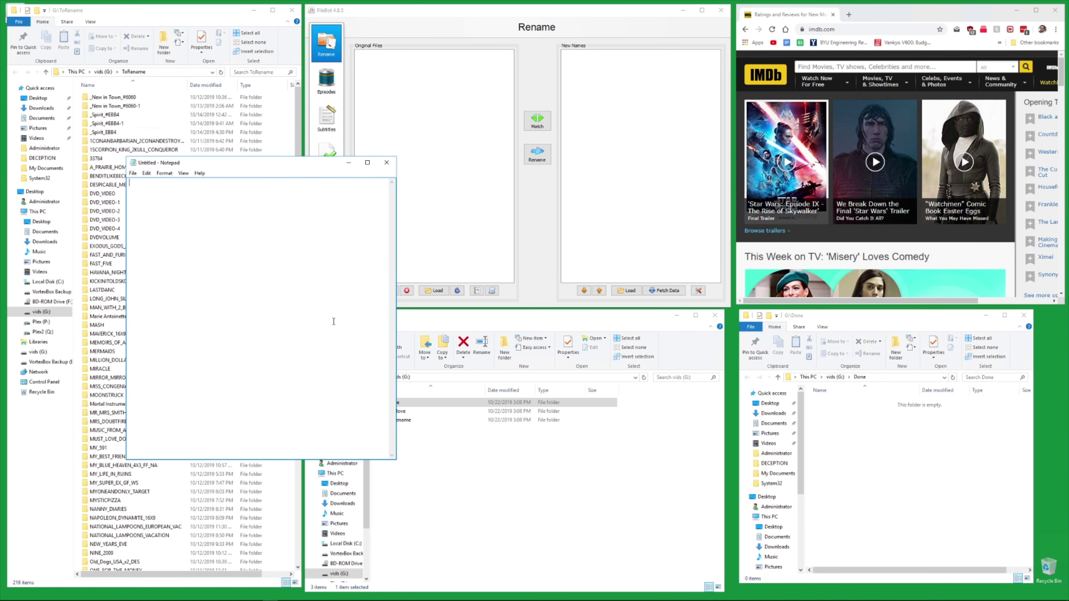
# Save the blank note as investigate.txt on the Desktop.
pyautogui.hotkey('ctrl', 's')
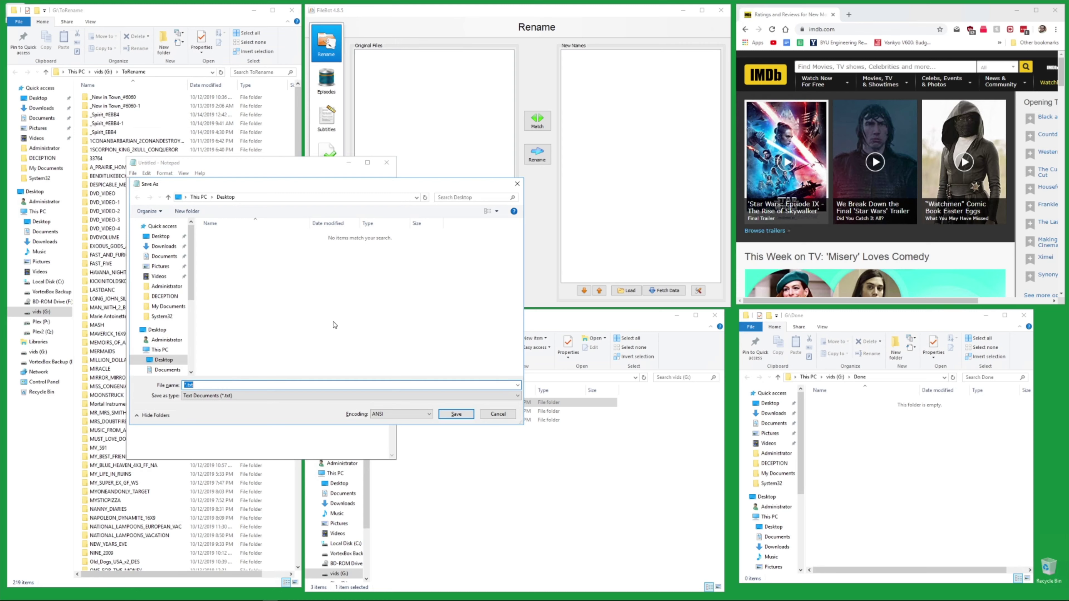
pyautogui.press('Left')
pyautogui.write('investigate')
pyautogui.click(456, 414)
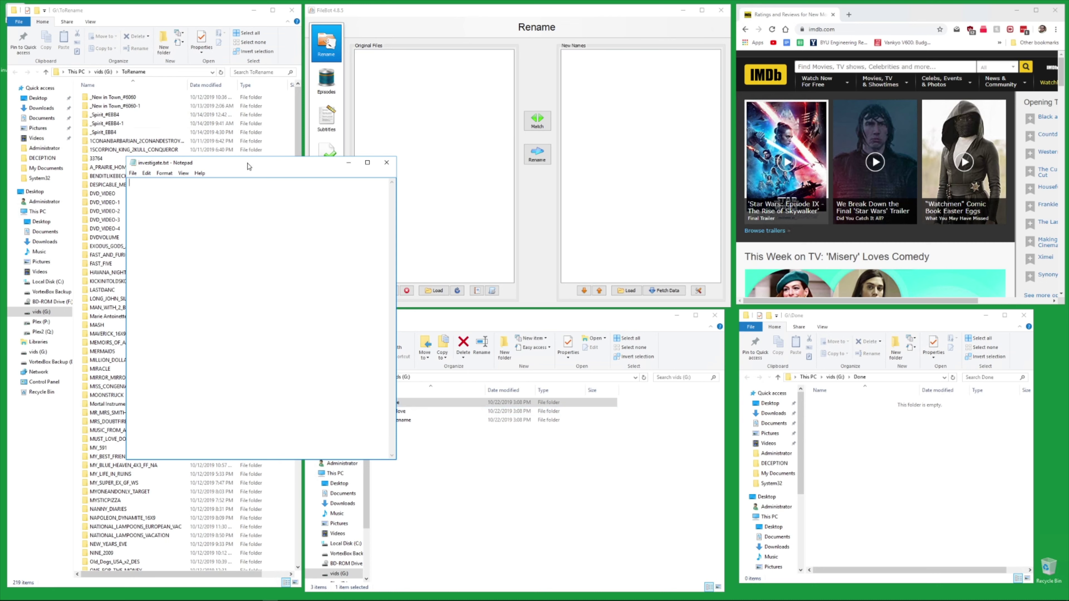
# Write a "Fix:" heading in the note with The Spirit listed on the line below it.
pyautogui.moveTo(248, 165); pyautogui.dragTo(339, 179)
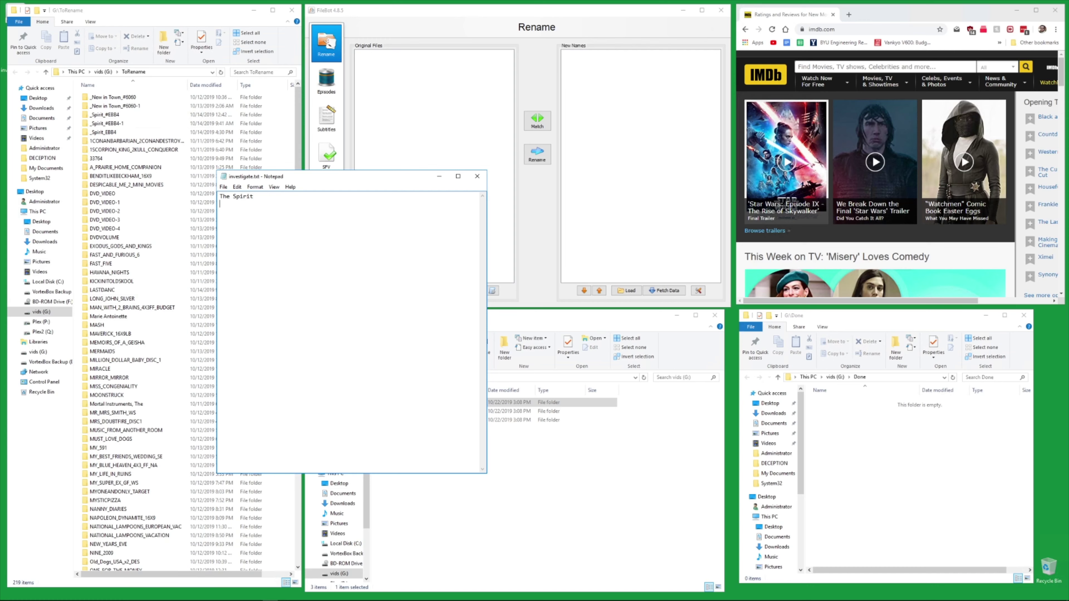
pyautogui.press('Return')
pyautogui.click(223, 187)
pyautogui.click(224, 187)
# Move the note window over to the browser and bring the Done folder and browser windows in front of it.
pyautogui.moveTo(377, 178); pyautogui.dragTo(897, 196)
pyautogui.click(857, 514)
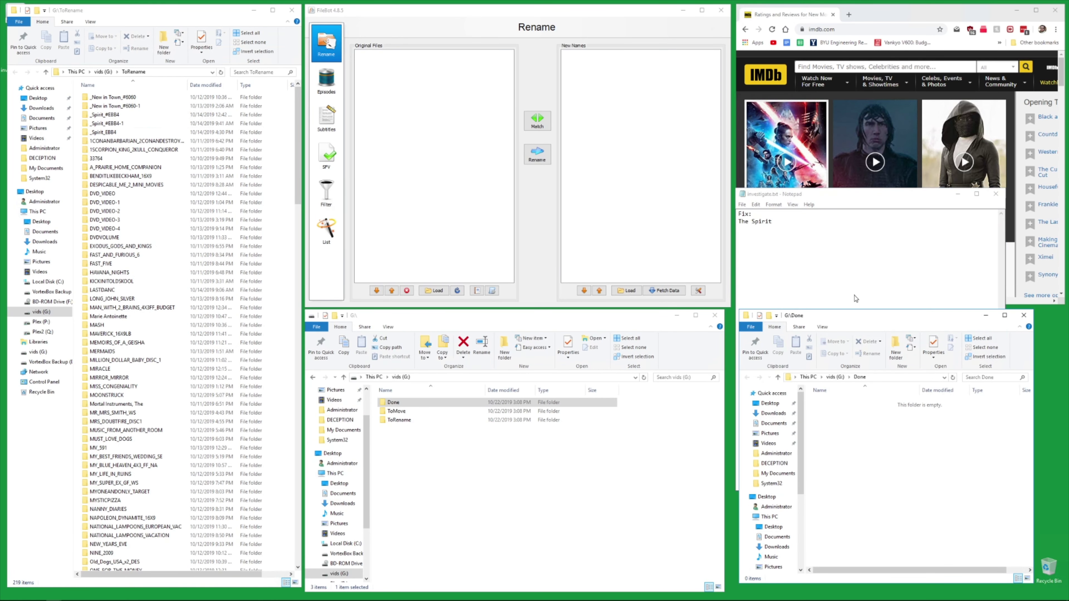
pyautogui.click(867, 14)
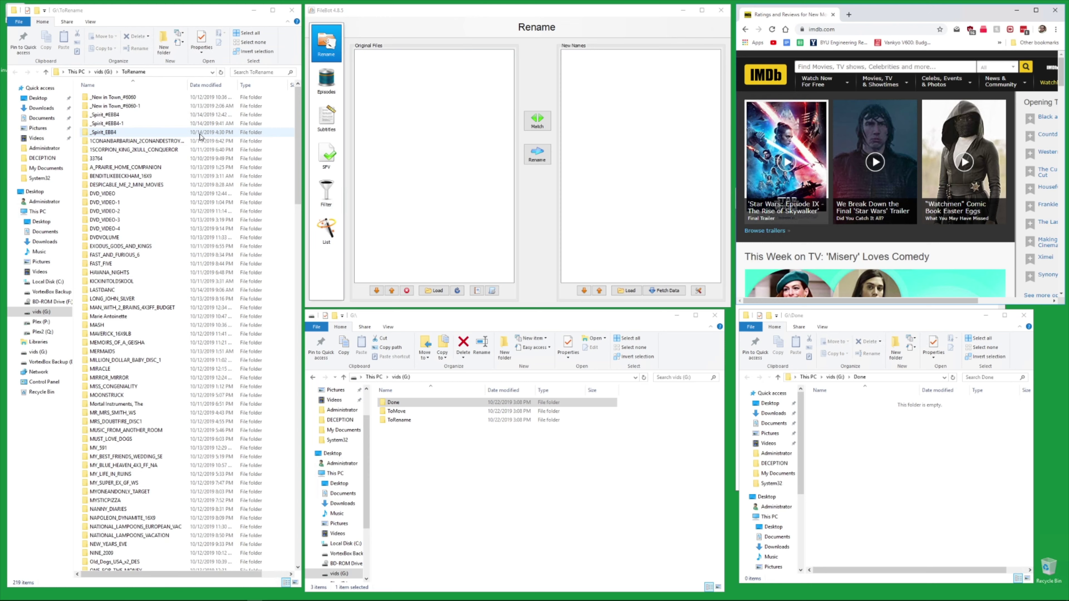
# Search the ToRename folder for .mkv files and look through the named titles in the results.
pyautogui.click(253, 73)
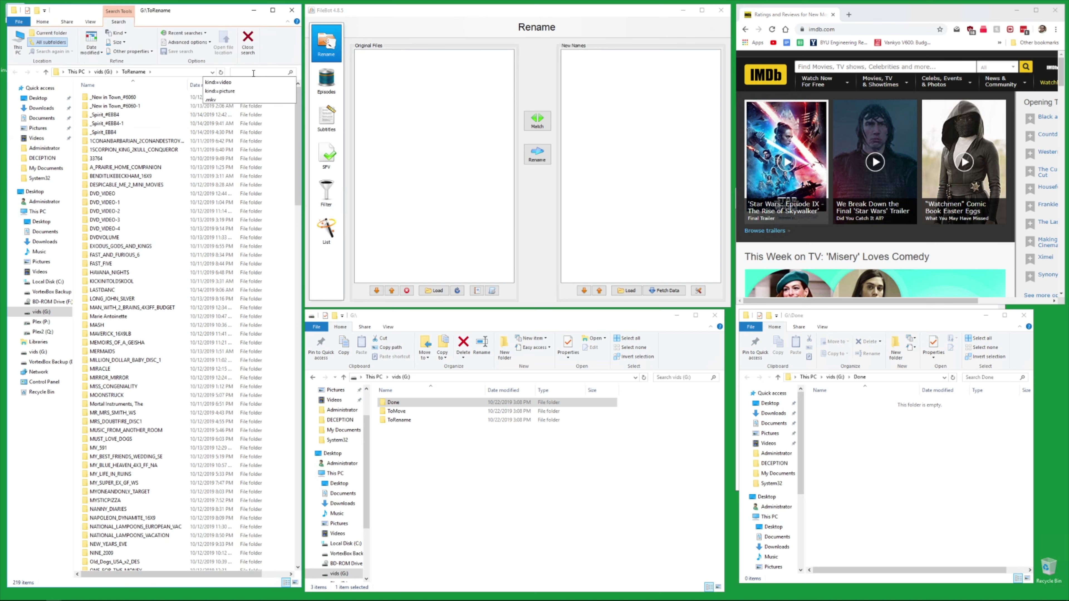
pyautogui.click(254, 73)
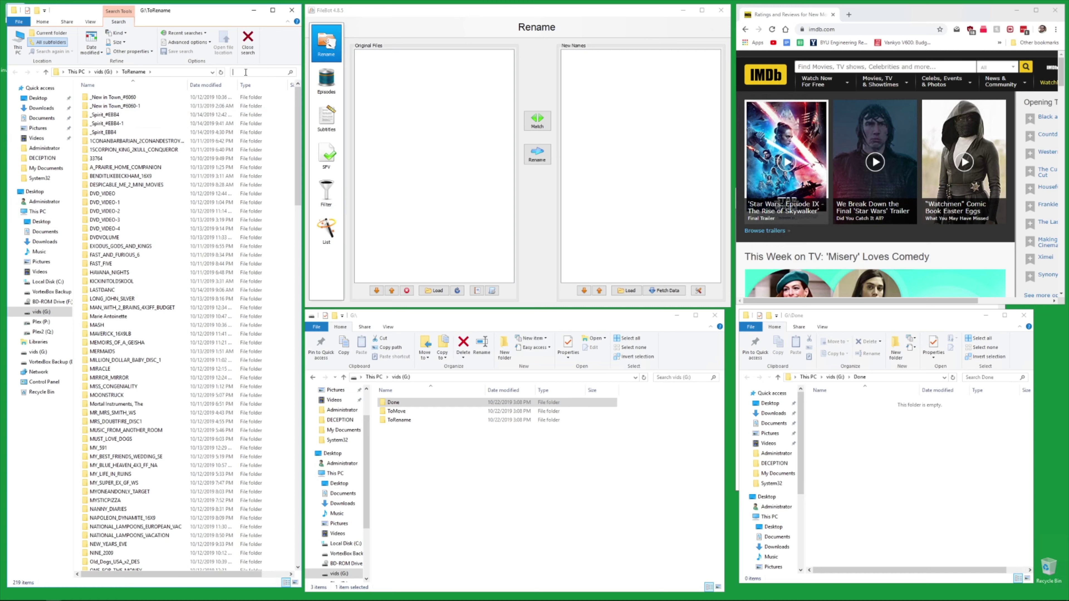
pyautogui.write('.m')
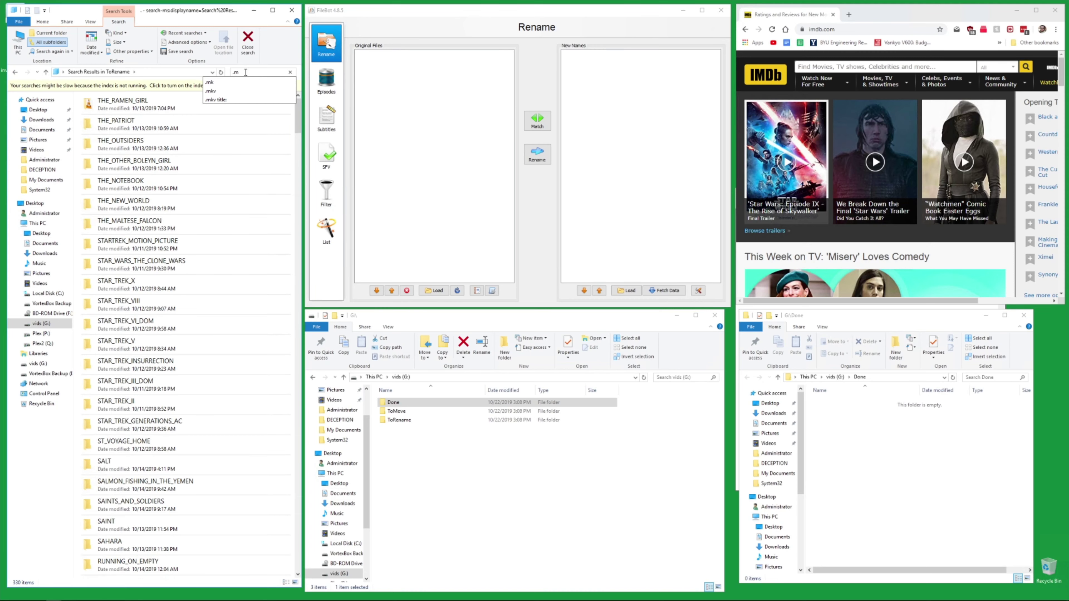
pyautogui.write('kv')
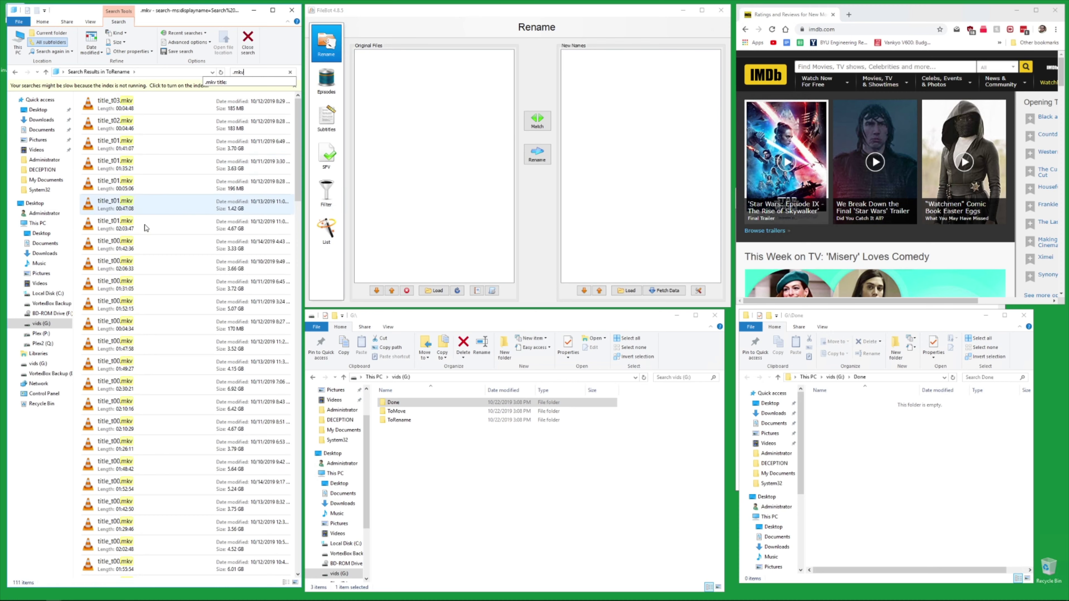
pyautogui.moveTo(301, 146); pyautogui.dragTo(276, 506)
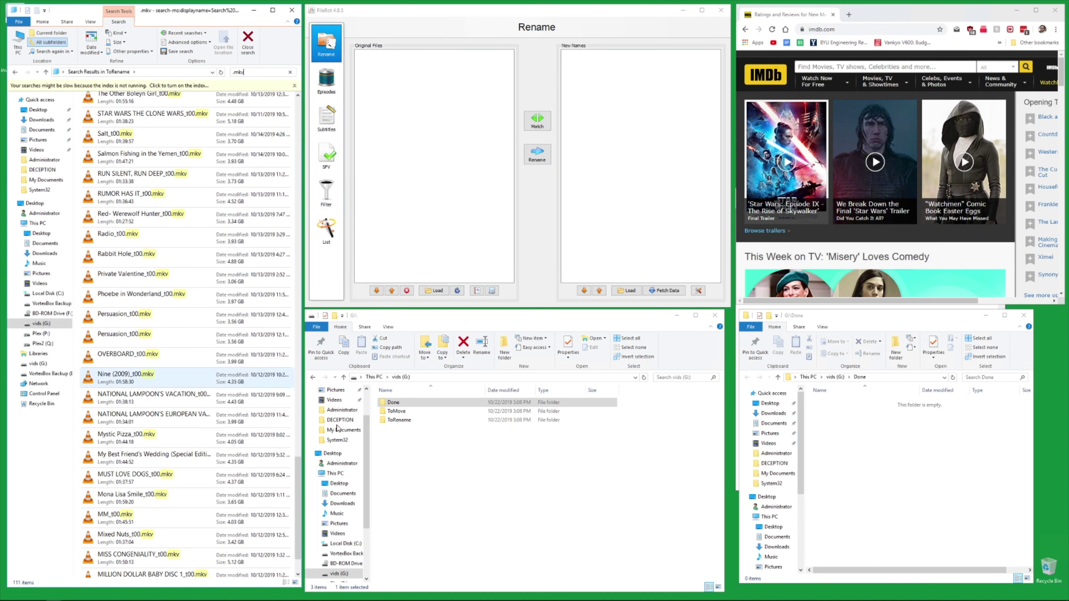
# Create a folder named blah on the vids (G:) drive and open it.
pyautogui.click(417, 489)
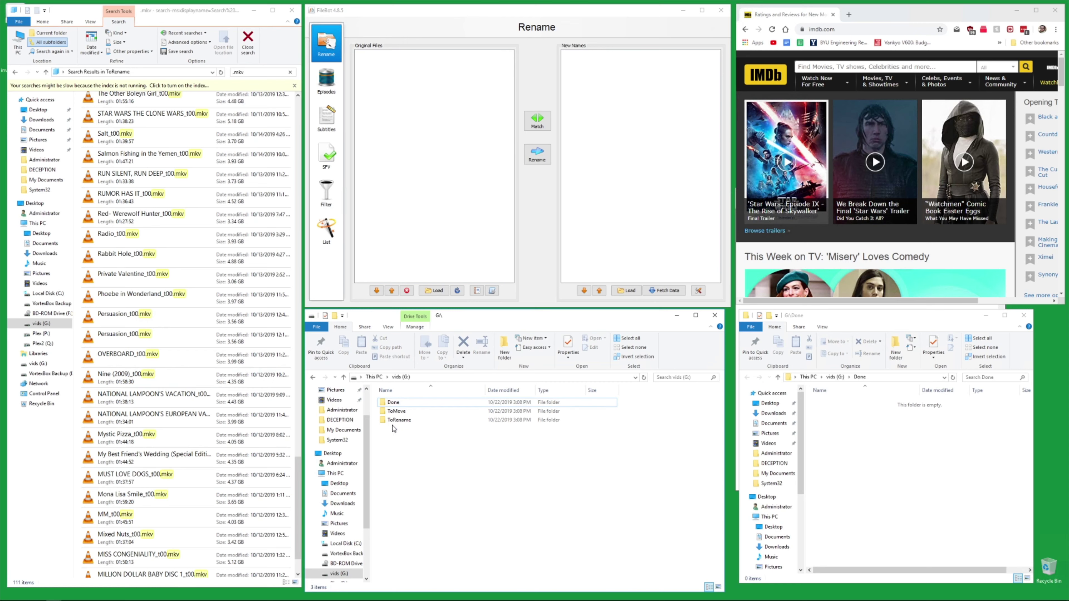
pyautogui.hotkey('ctrl', 'shift', 'n')
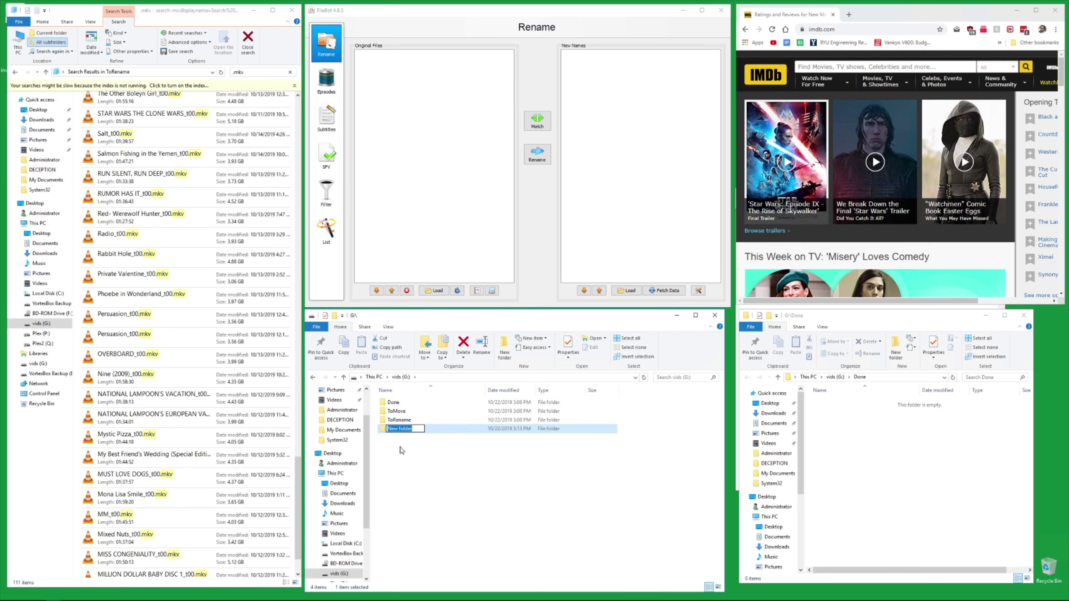
pyautogui.write('blah')
pyautogui.press('Return')
pyautogui.doubleClick(388, 429)
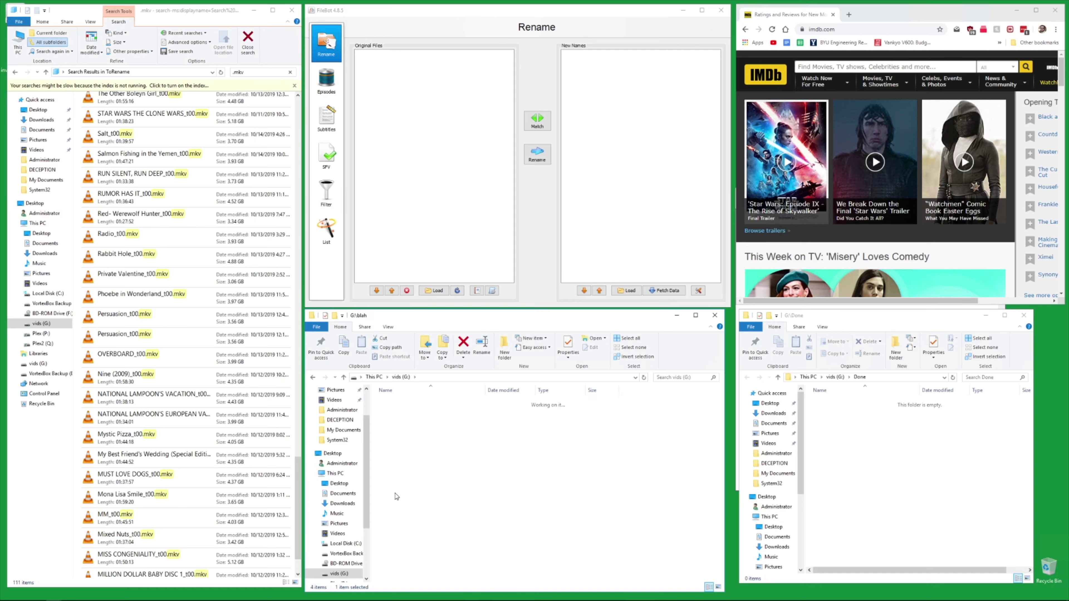
# Move the files from The Ramen Girl_t00.mkv through MILLION DOLLAR BABY DISC 1_t00.mkv into the blah folder, skipping the duplicate Persuasion_t00.mkv.
pyautogui.scroll(5, 135, 150)
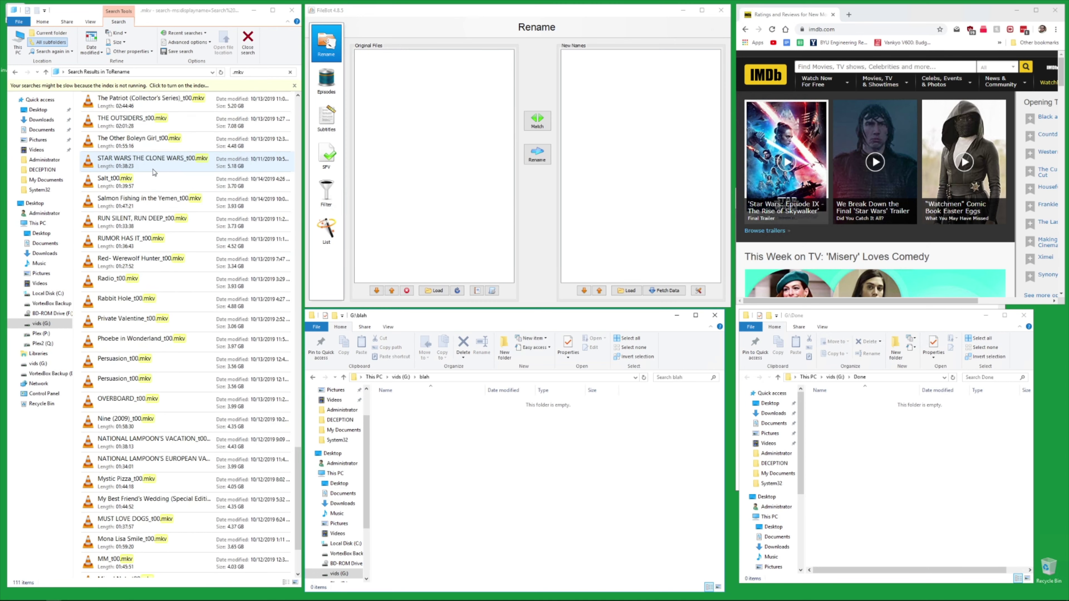
pyautogui.click(140, 267)
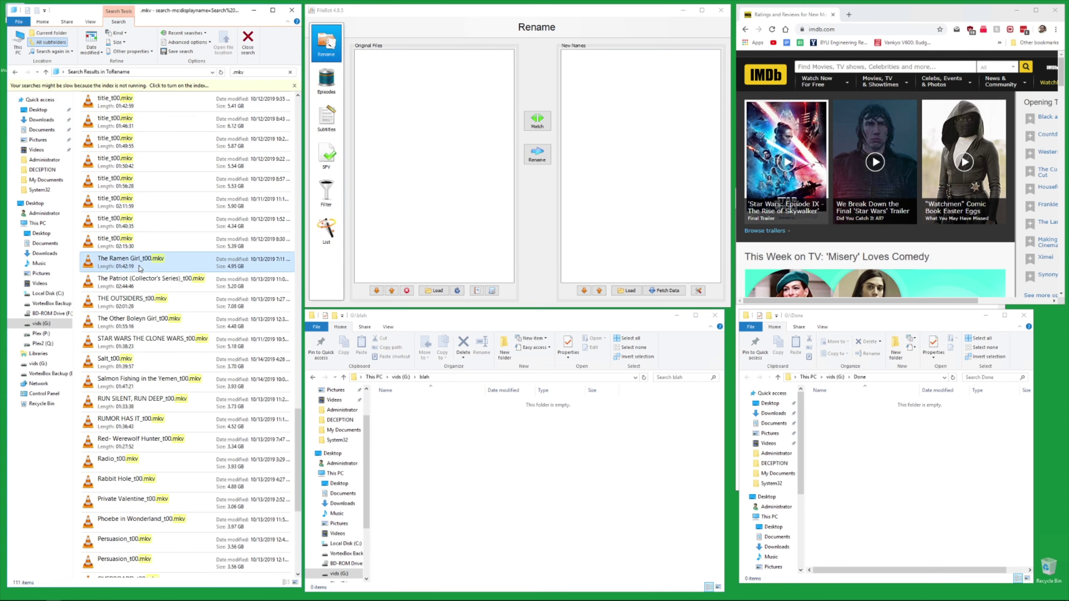
pyautogui.scroll(-5, 144, 290)
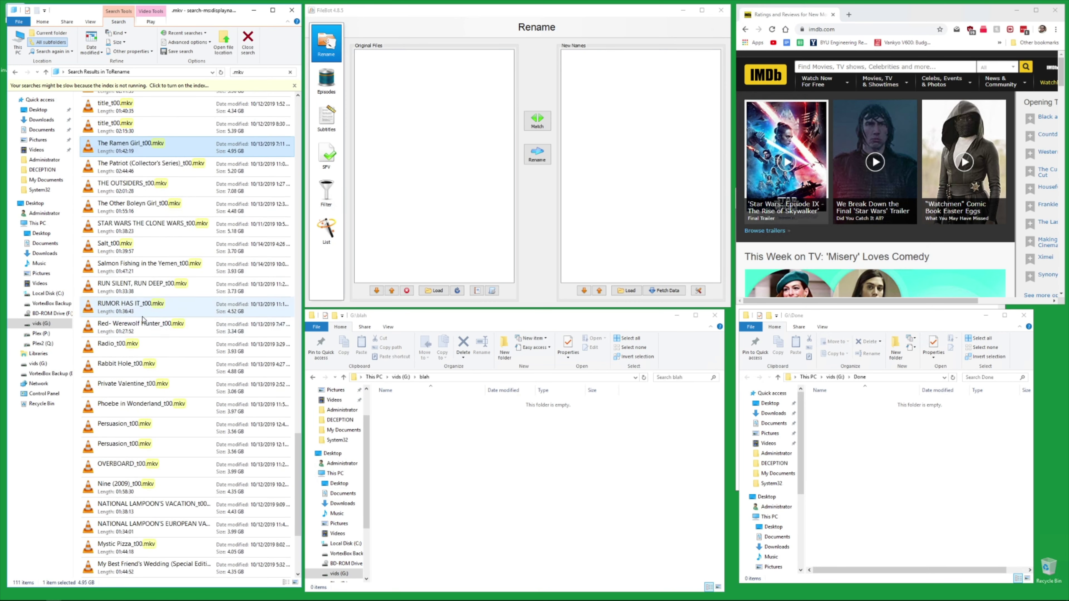
pyautogui.scroll(2, 143, 321)
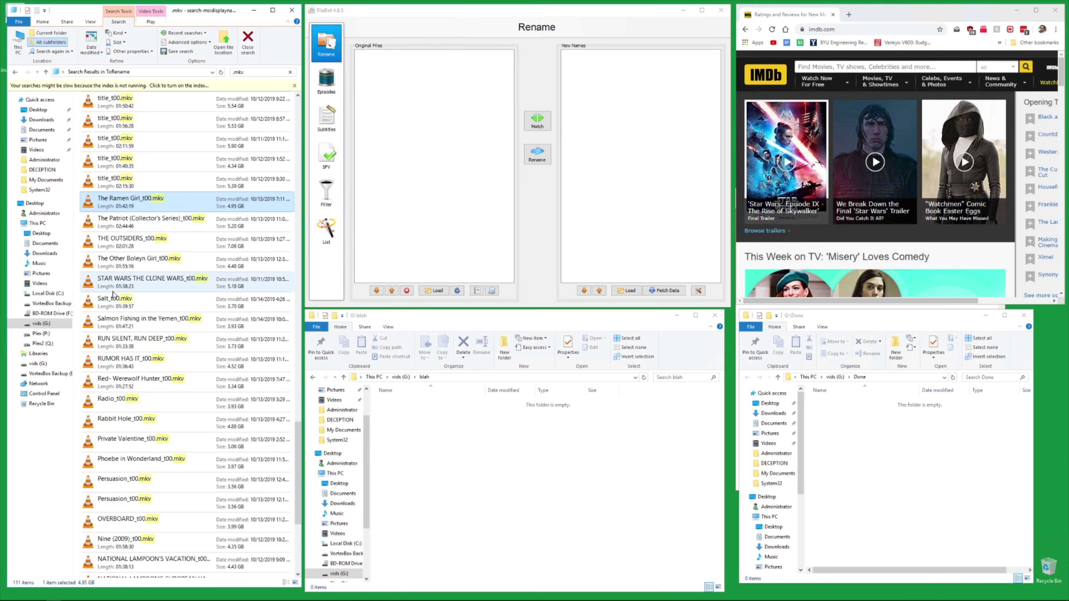
pyautogui.scroll(-3, 131, 332)
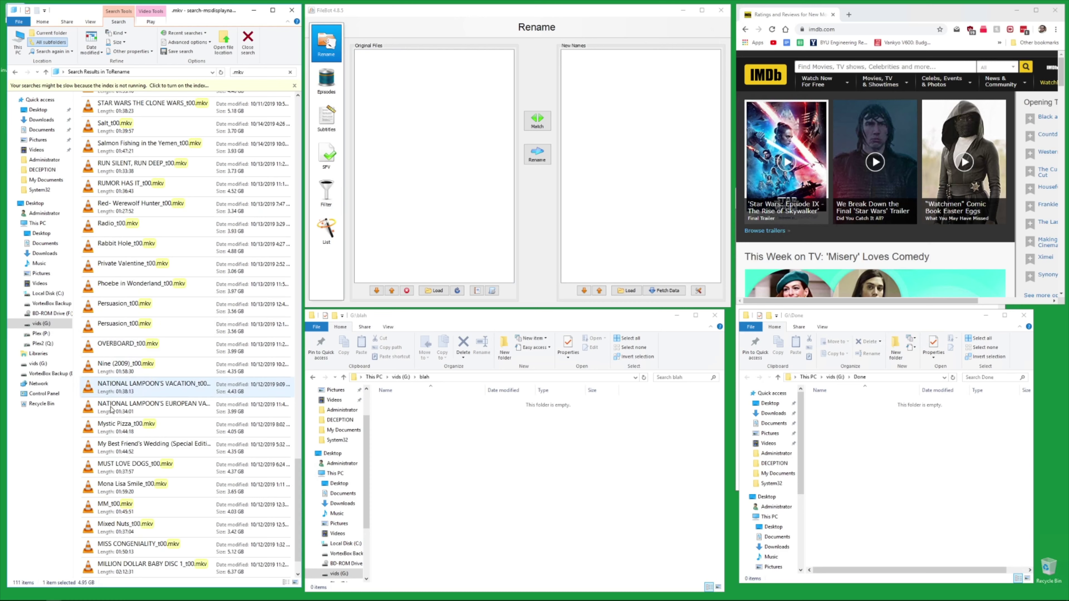
pyautogui.keyDown('shift'); pyautogui.click(118, 565); pyautogui.keyUp('shift')
pyautogui.moveTo(117, 565); pyautogui.dragTo(543, 520)
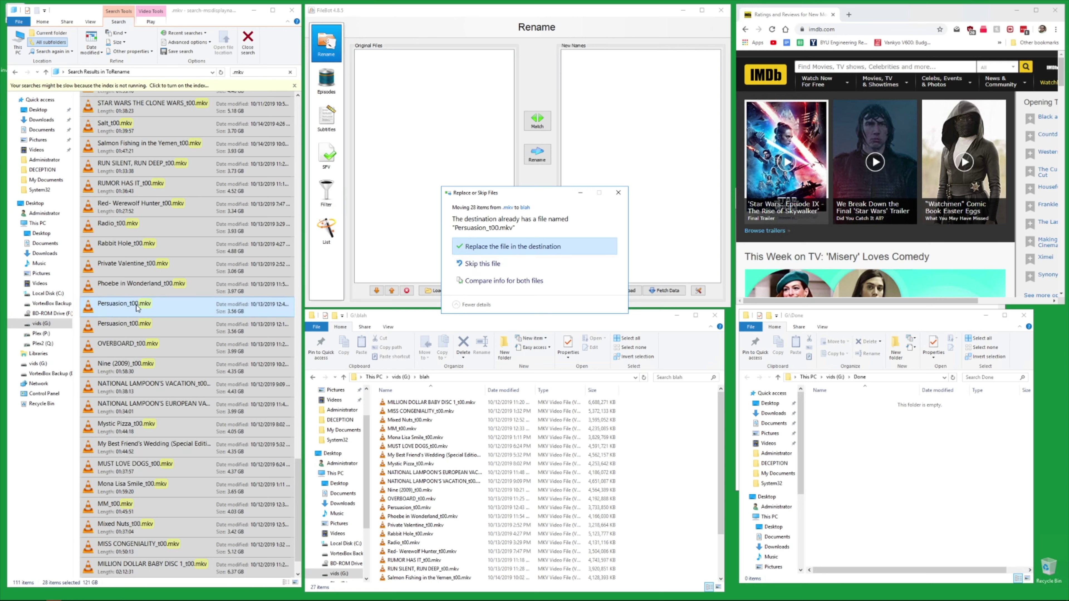
pyautogui.click(488, 264)
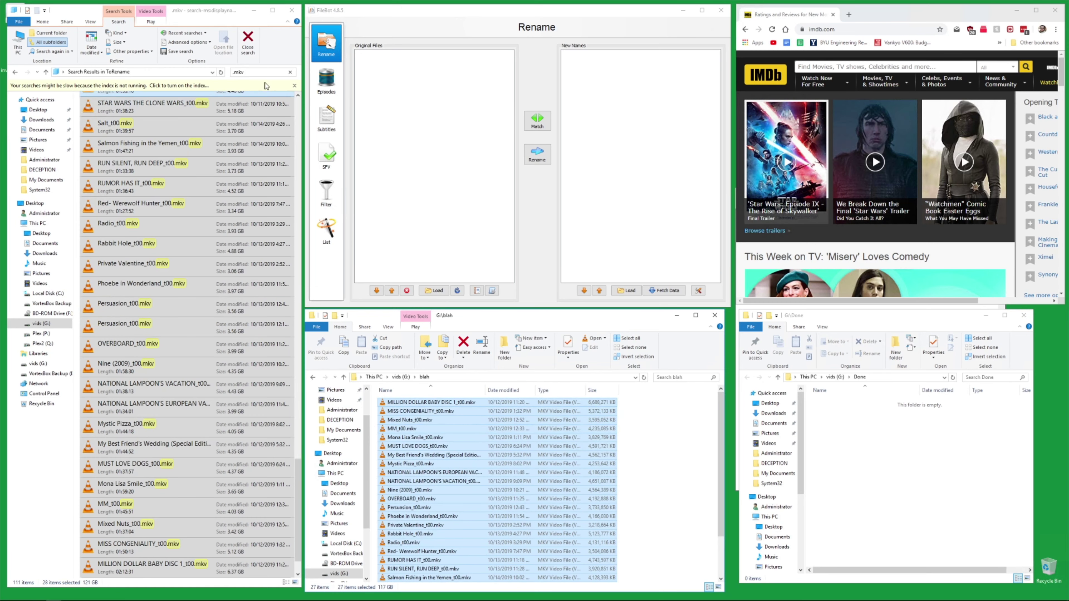
# Clear the .mkv search to return to the ToRename folder list and select the DVD_VIDEO folder.
pyautogui.click(291, 74)
pyautogui.click(291, 74)
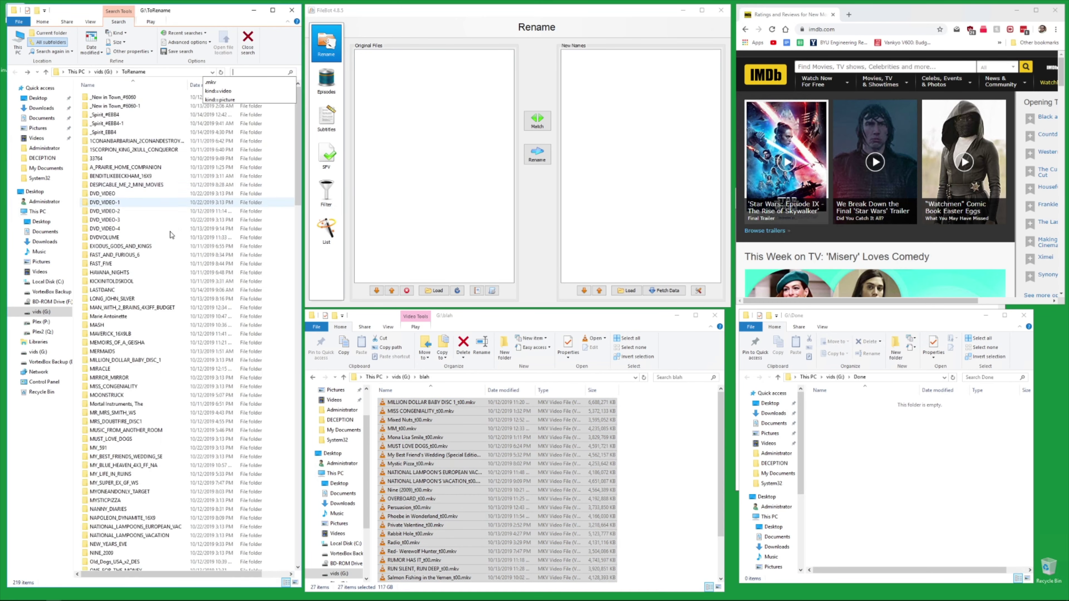
pyautogui.click(114, 195)
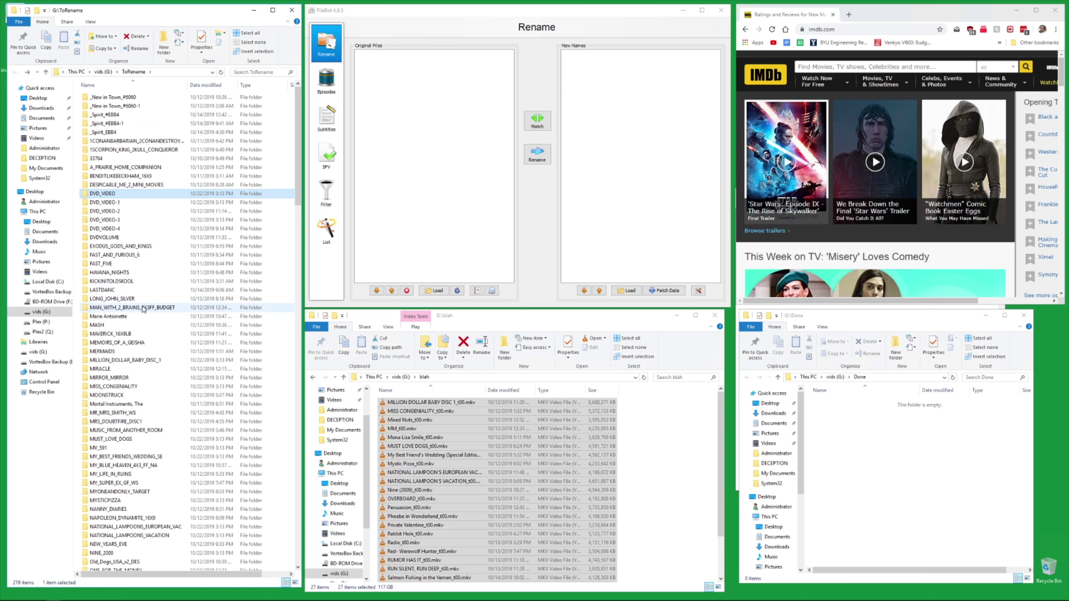
# Check the contents of the DVD_VIDEO-3 folder and return to the ToRename folder.
pyautogui.doubleClick(110, 221)
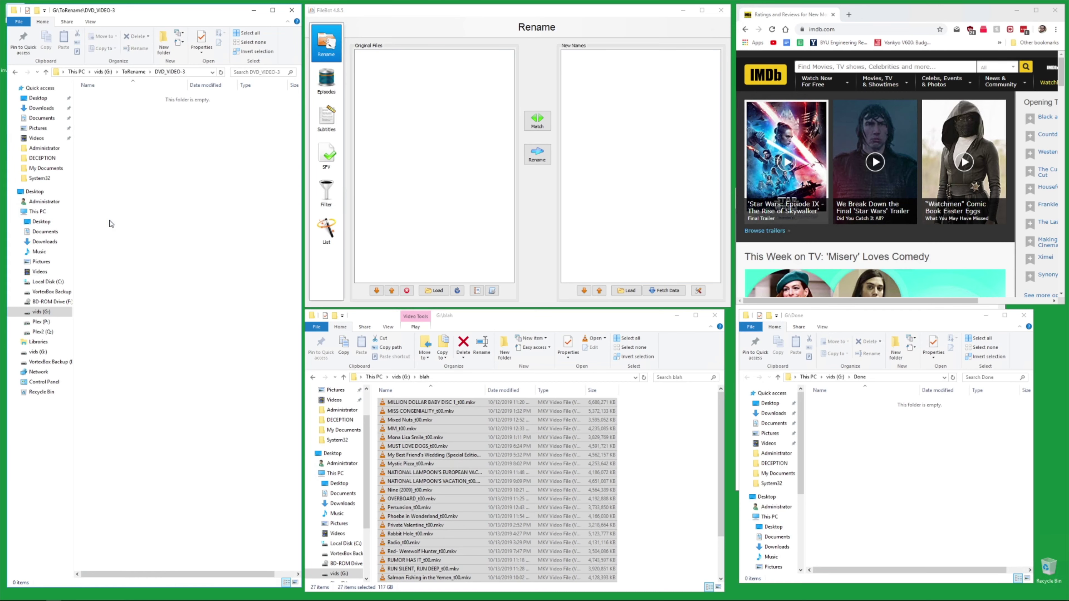
pyautogui.click(134, 72)
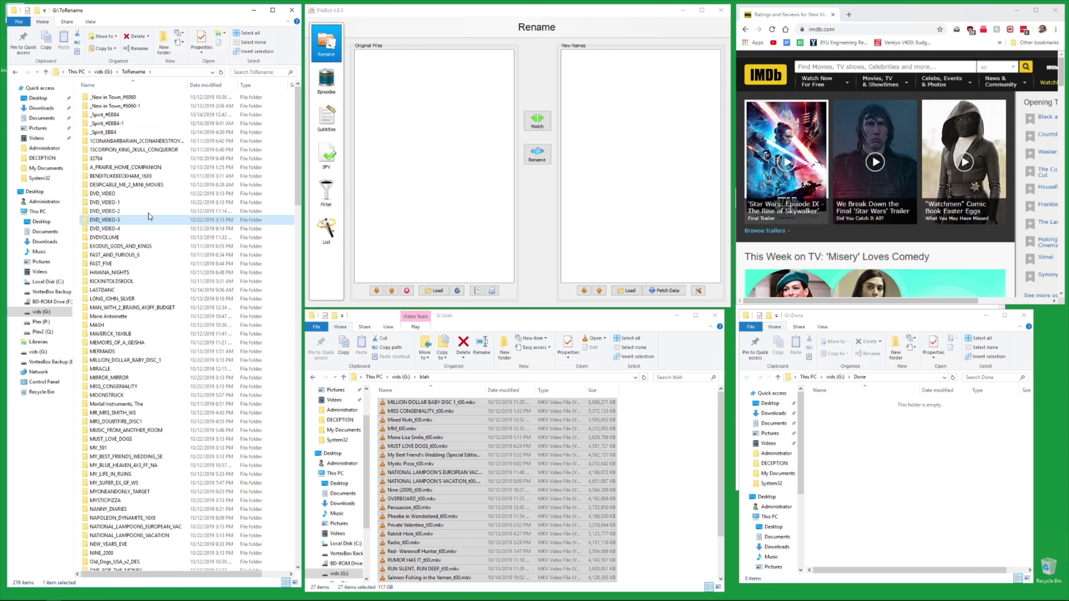
# Load all the MKV files from the blah folder into FileBot's Original Files list.
pyautogui.click(416, 403)
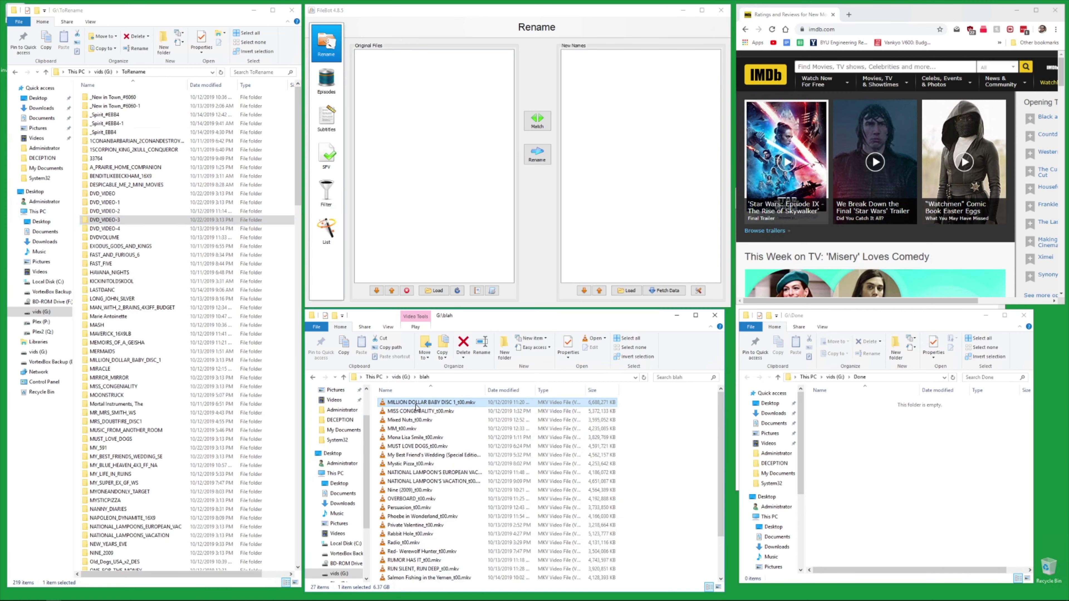
pyautogui.scroll(-3, 416, 450)
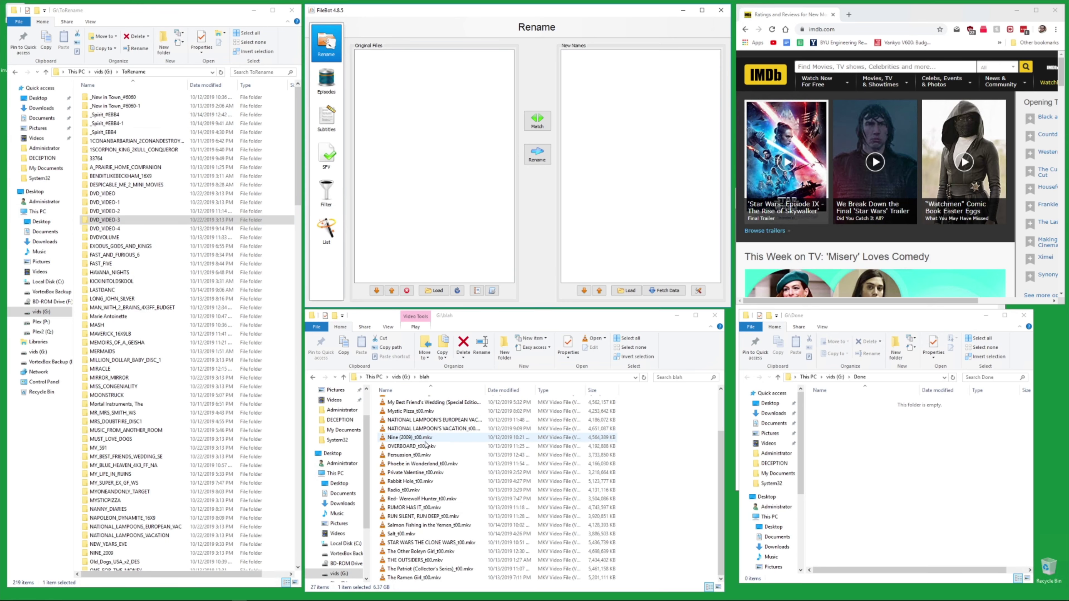
pyautogui.scroll(3, 425, 443)
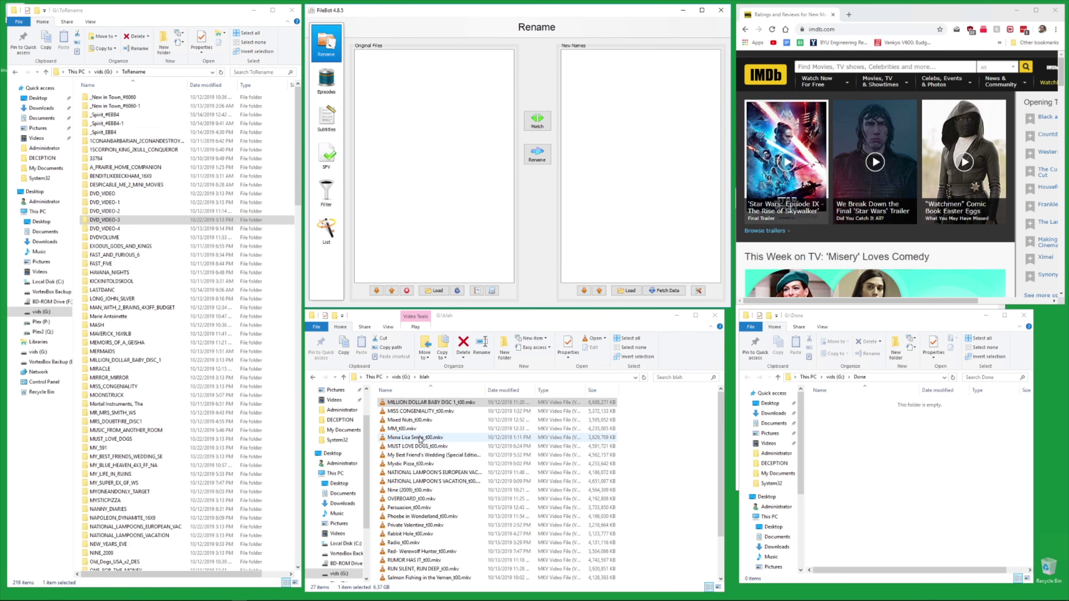
pyautogui.scroll(-2, 423, 445)
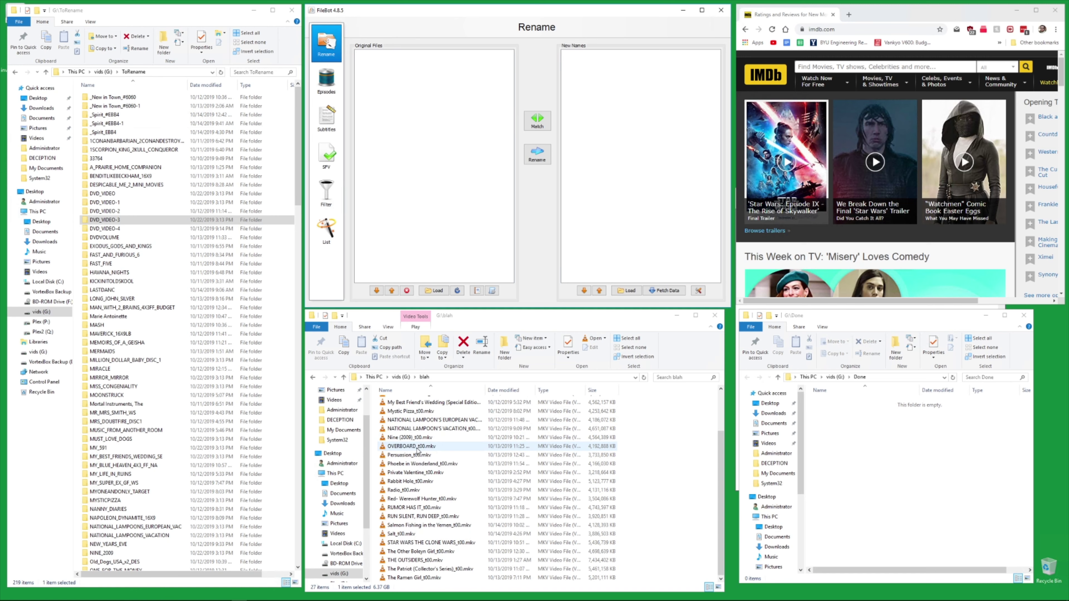
pyautogui.click(416, 439)
pyautogui.hotkey('ctrl', 'a')
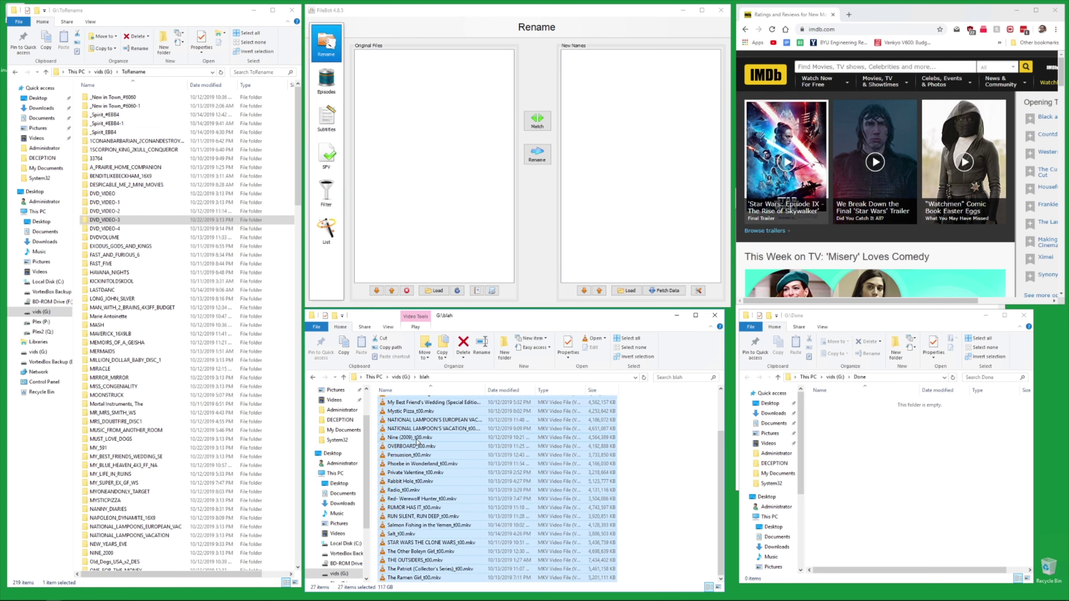
pyautogui.moveTo(416, 440); pyautogui.dragTo(404, 181)
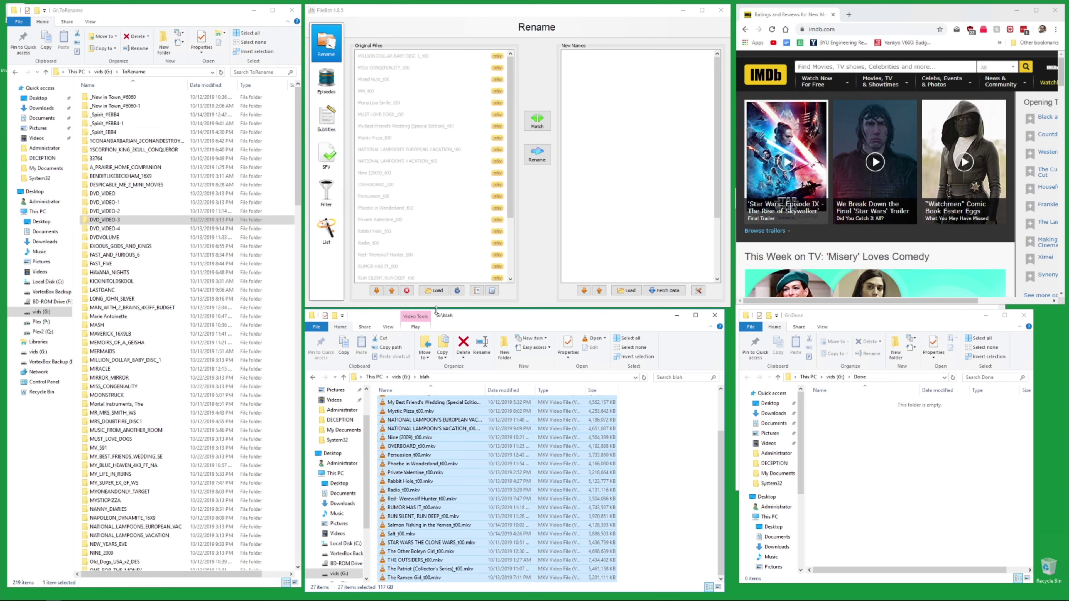
# Try matching the loaded files against TheMovieDB in movie mode and check the proposed name for Mixed Nuts_t00.
pyautogui.rightClick(412, 110)
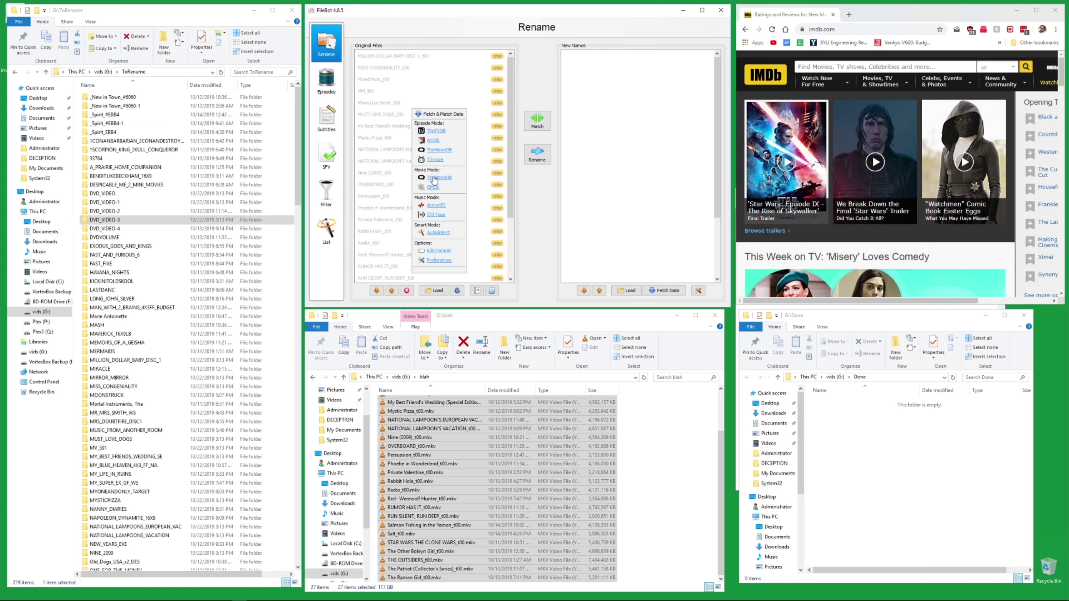
pyautogui.click(433, 178)
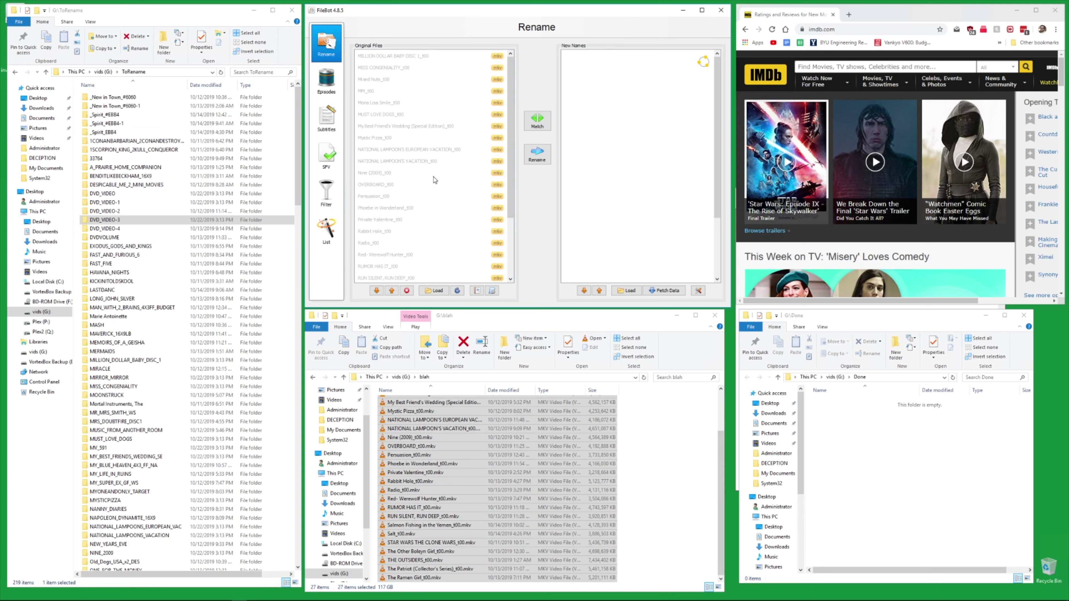
pyautogui.moveTo(511, 142)
pyautogui.mouseDown()
pyautogui.moveTo(511, 203)
pyautogui.moveTo(512, 136)
pyautogui.mouseUp()
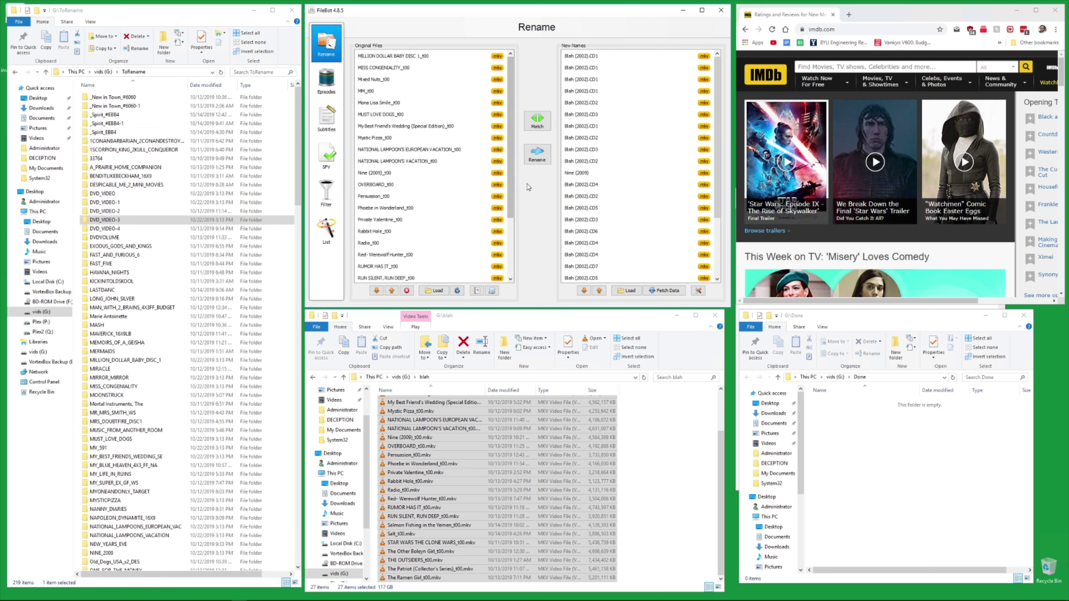
pyautogui.click(587, 79)
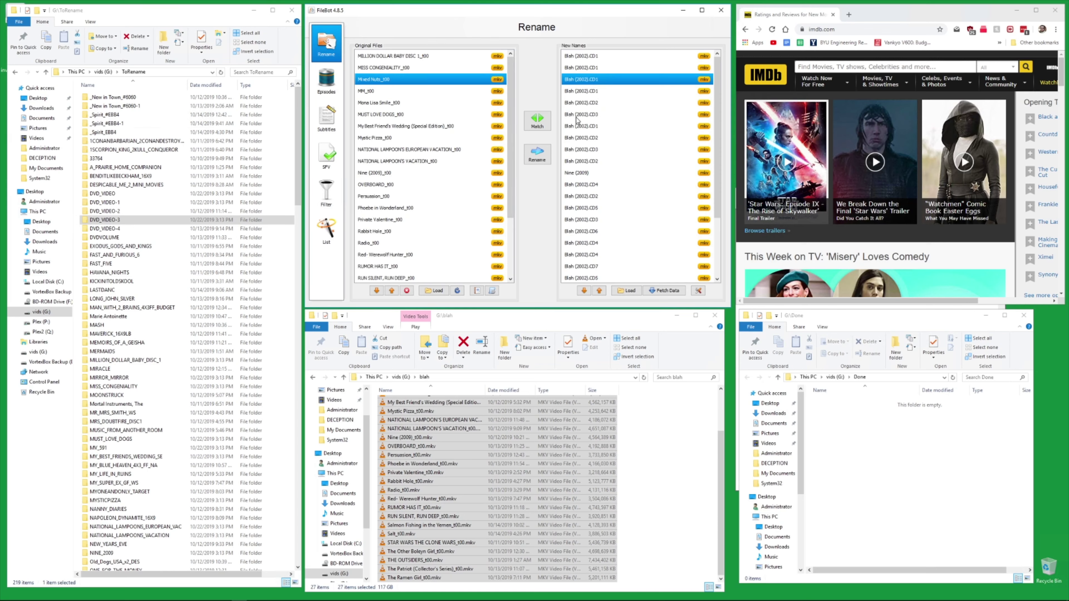
# Match the files through OMDb in movie mode, choosing Million Dollar Baby (2004), Miss Congeniality (2000) and Mixed Nuts (1994) for their respective files.
pyautogui.rightClick(385, 67)
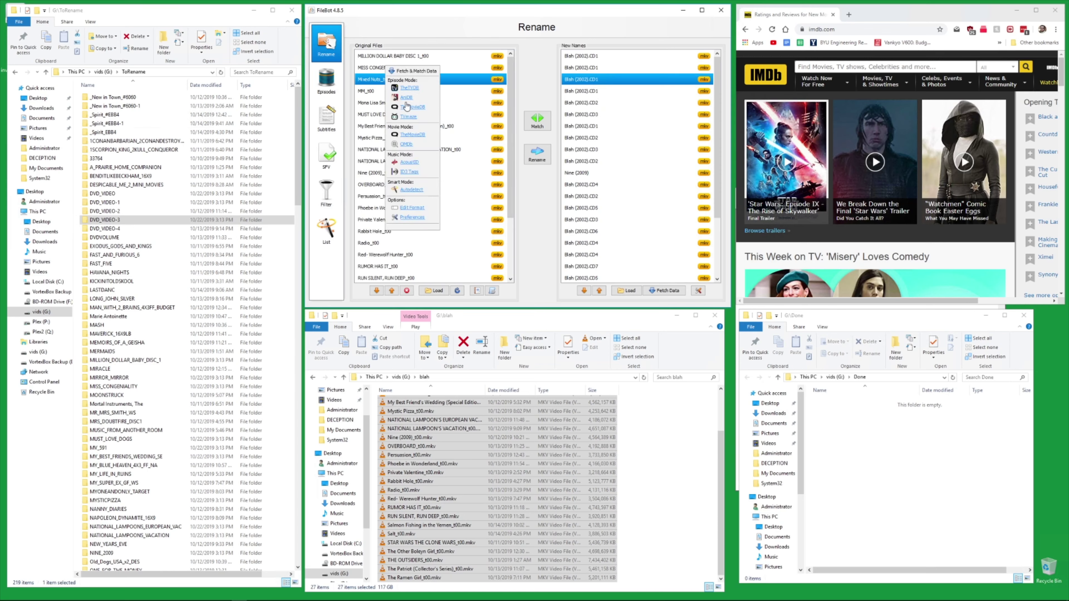
pyautogui.click(405, 144)
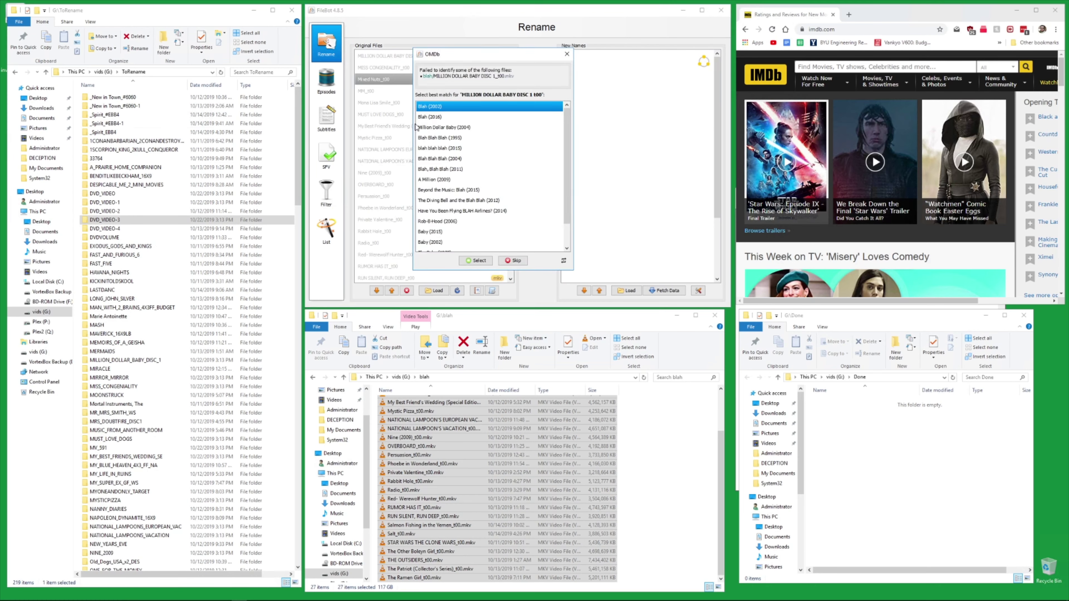
pyautogui.doubleClick(445, 128)
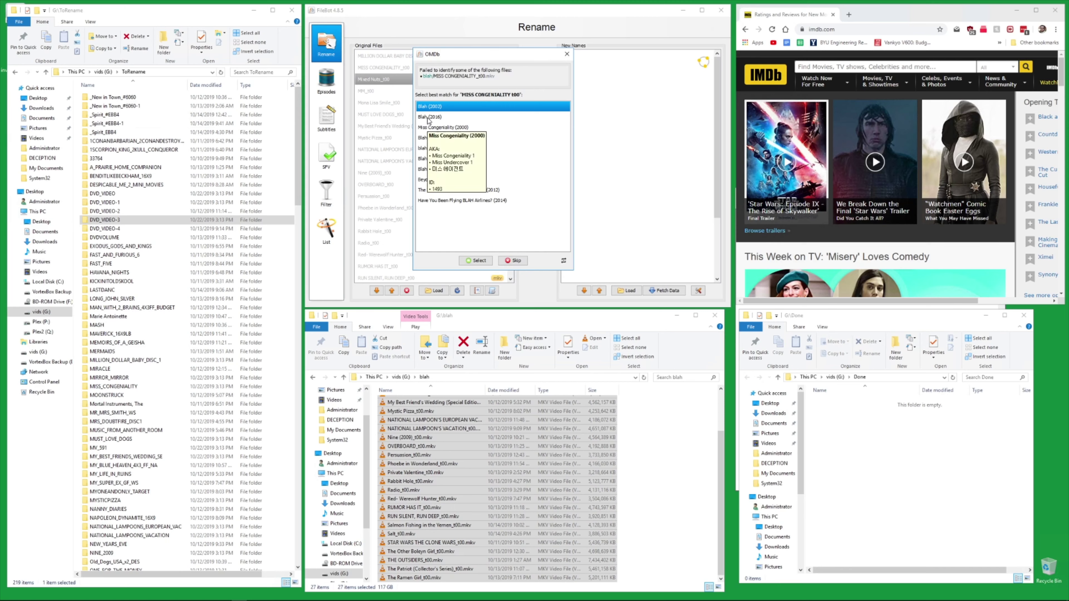
pyautogui.doubleClick(438, 127)
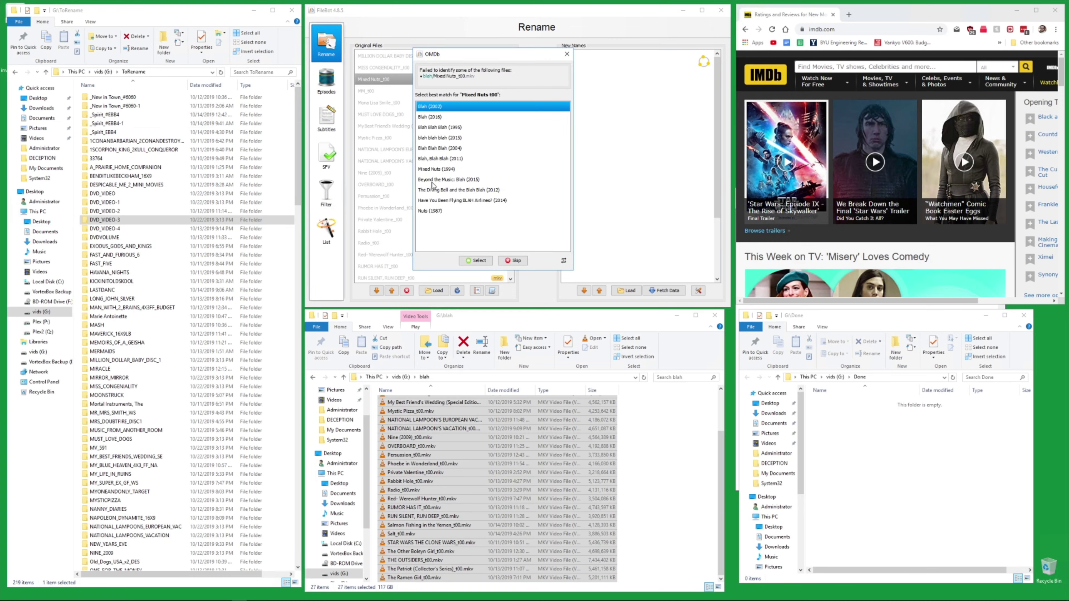
pyautogui.click(432, 170)
pyautogui.doubleClick(432, 170)
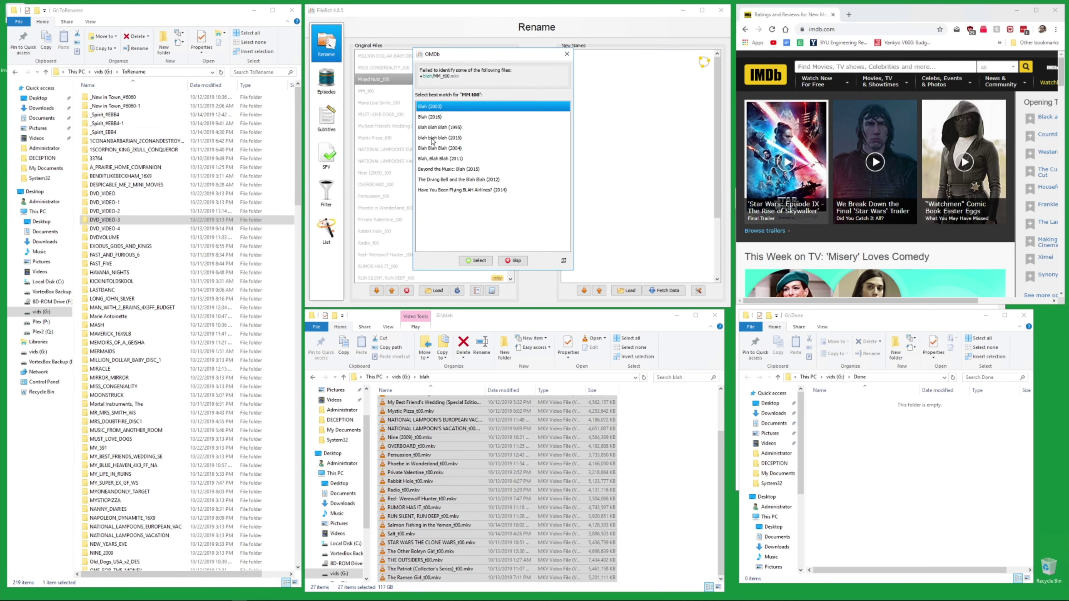
# Play MM_t00.mkv from the blah folder in VLC, skip through the opening to find its title, and close the player.
pyautogui.click(411, 429)
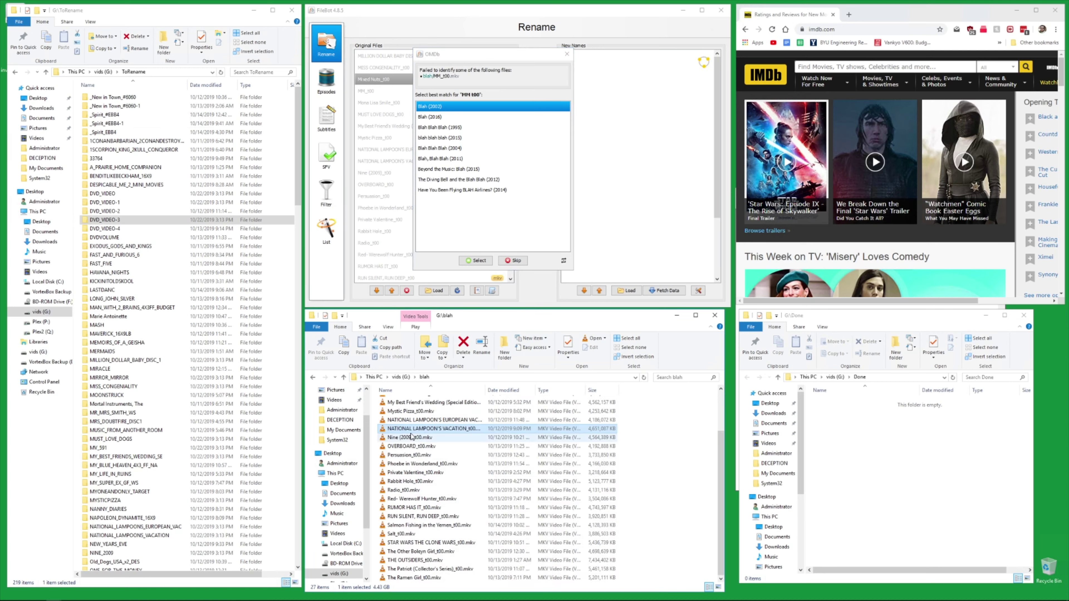
pyautogui.scroll(2, 412, 437)
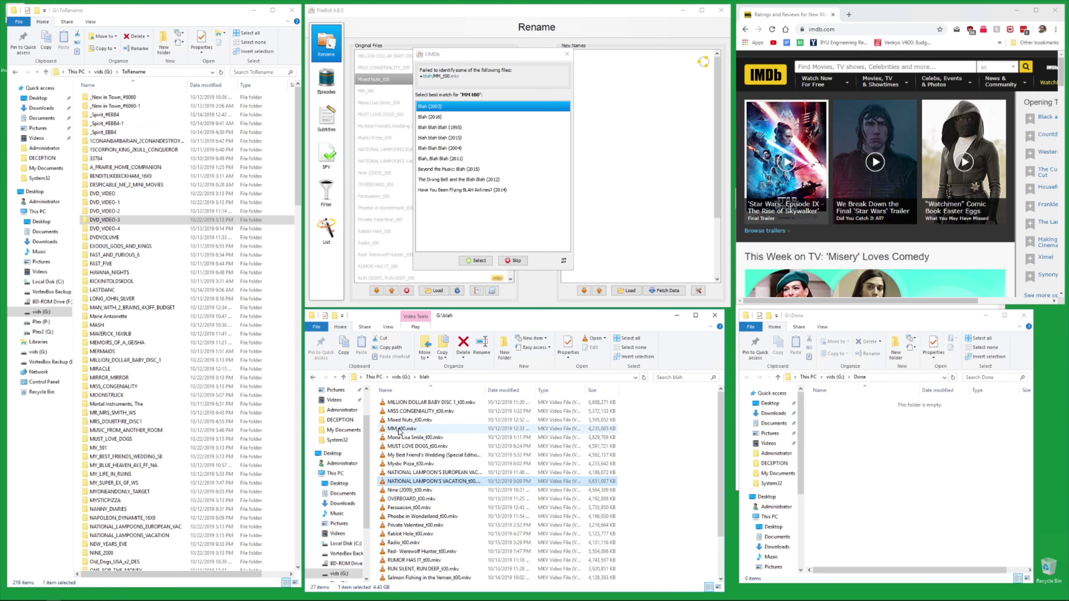
pyautogui.doubleClick(400, 429)
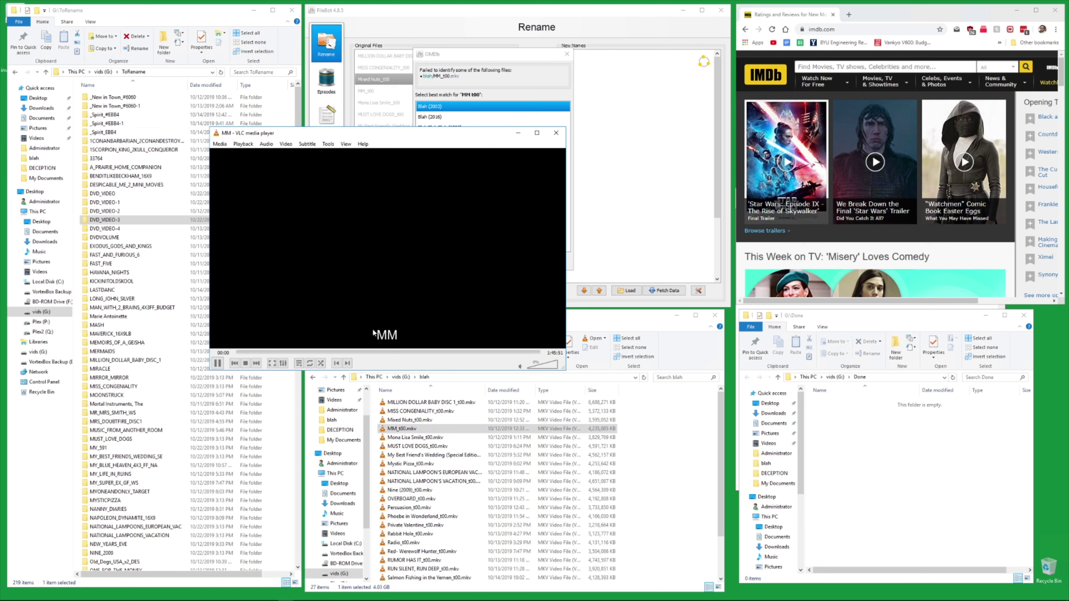
pyautogui.click(217, 363)
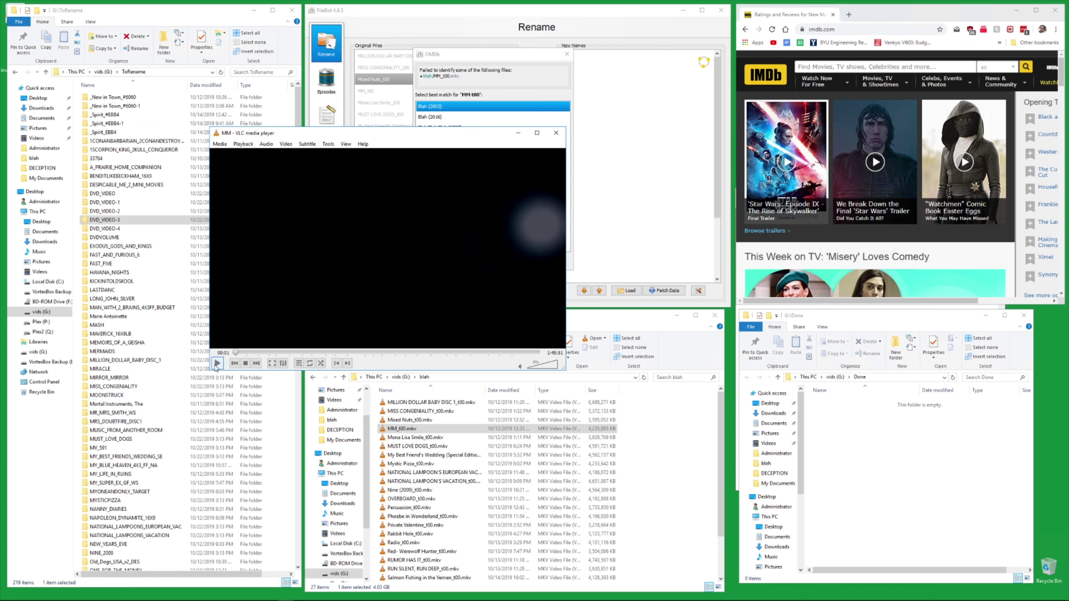
pyautogui.click(218, 363)
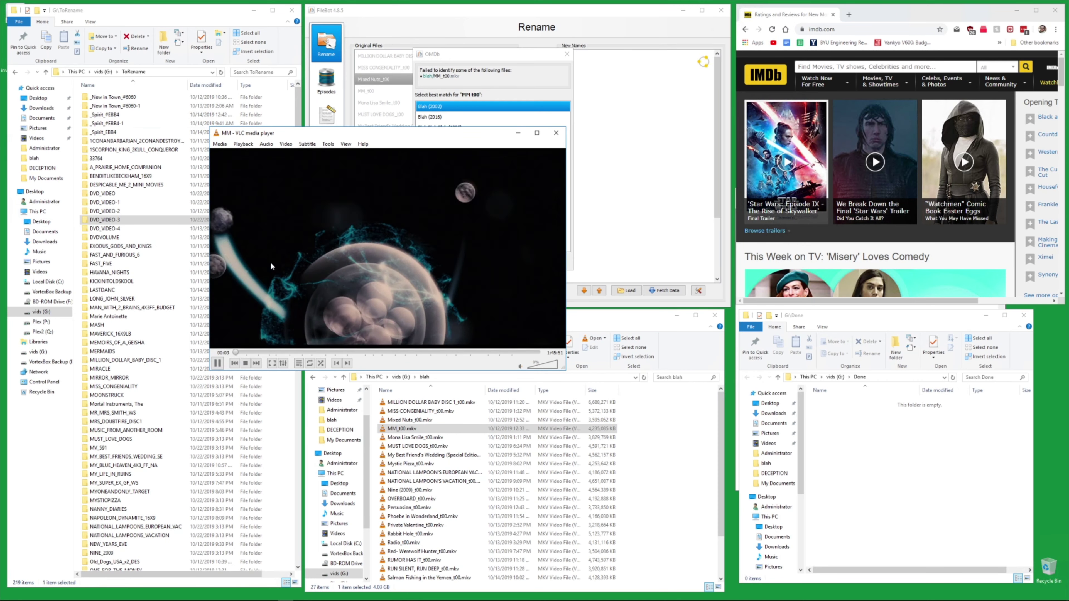
pyautogui.press('Right')
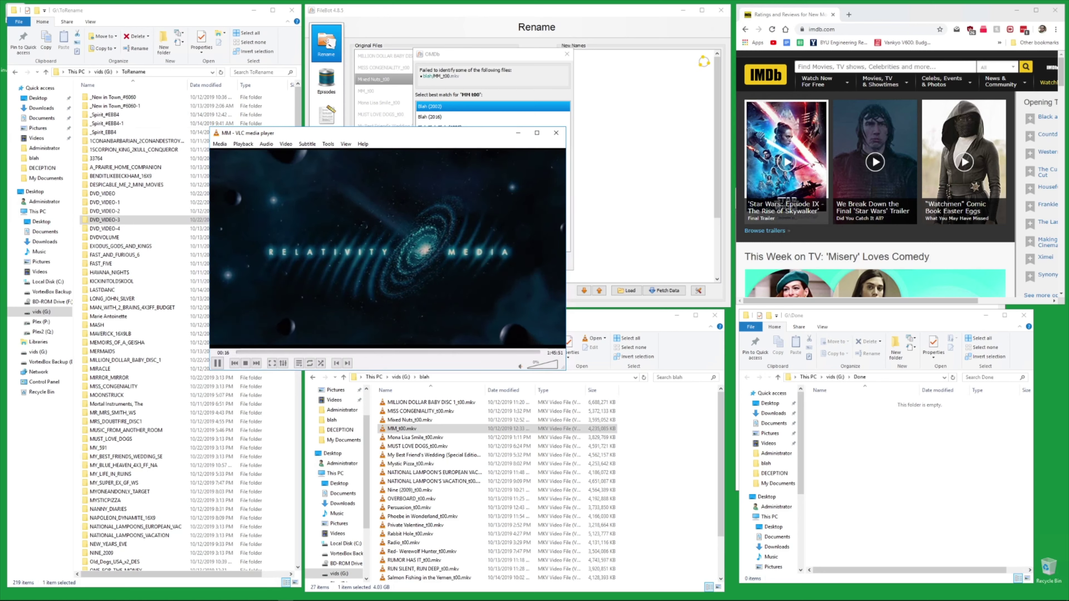
pyautogui.press('Right')
pyautogui.press('Right')
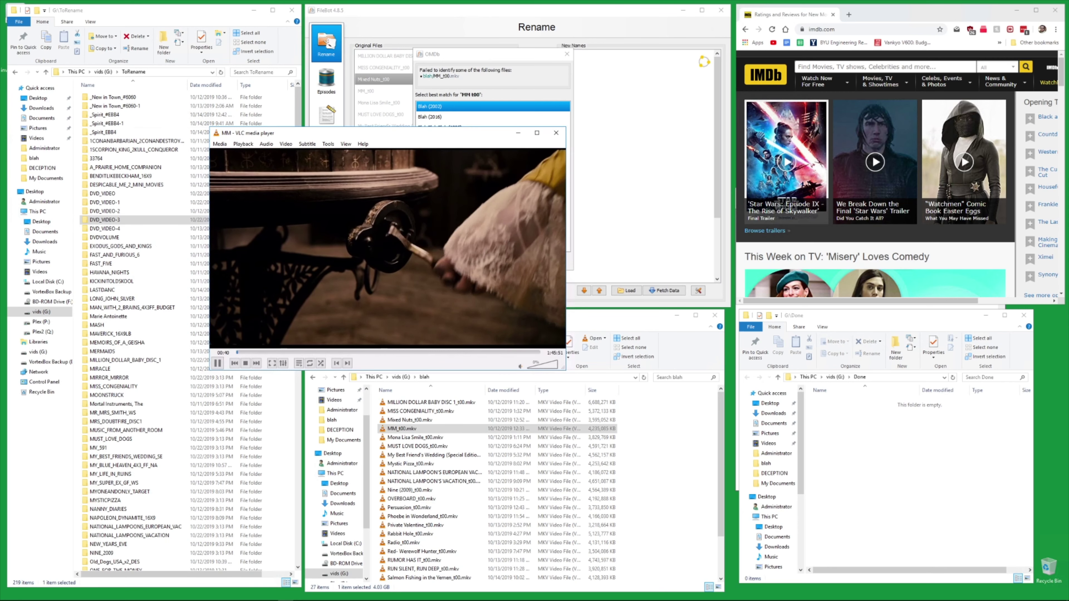
pyautogui.press('Left')
pyautogui.press('Left')
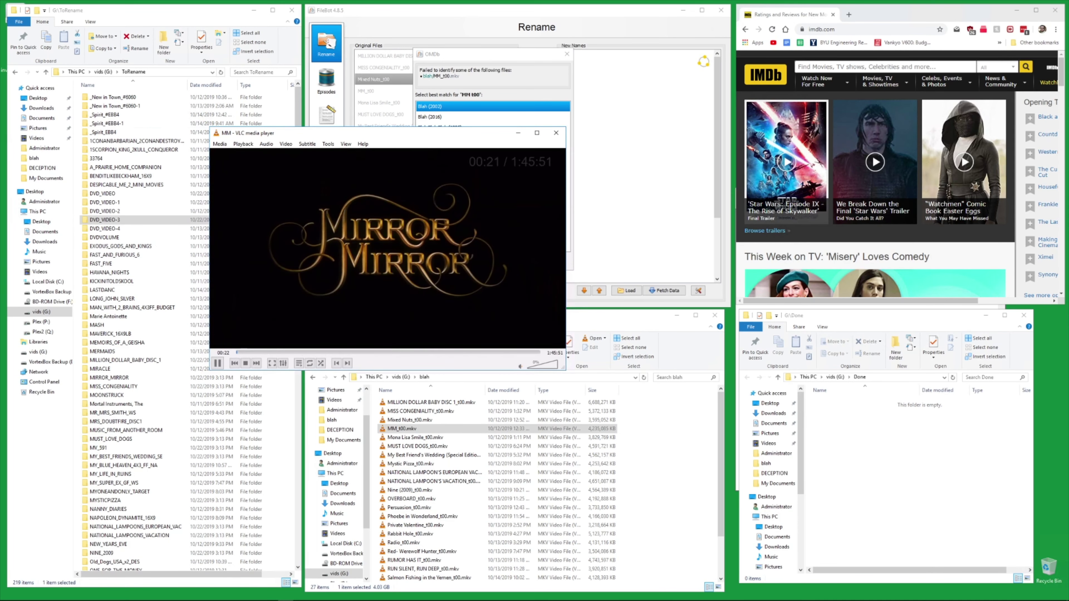
pyautogui.click(556, 133)
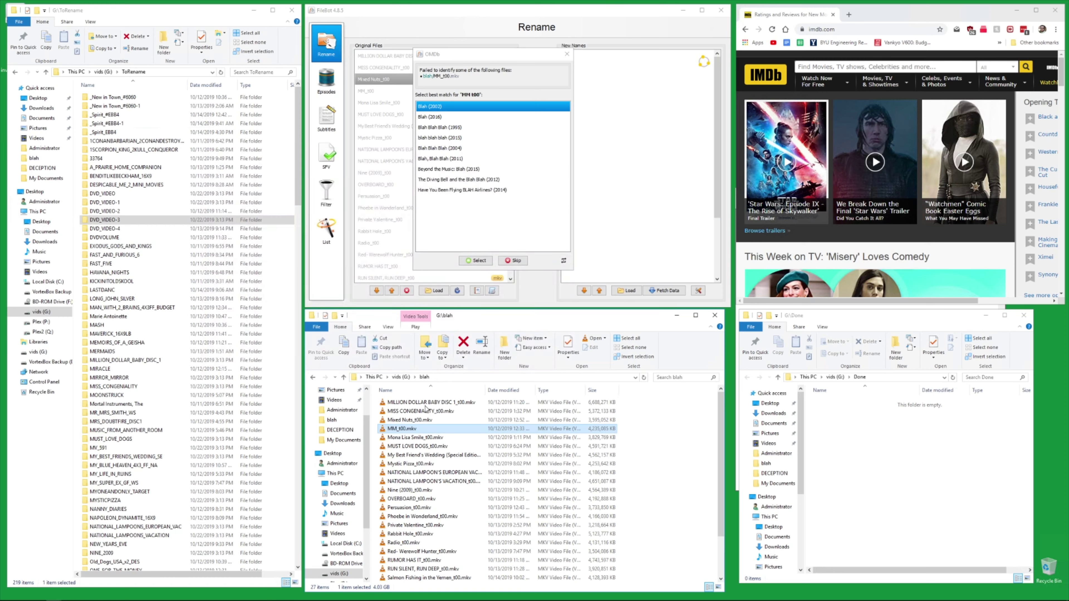
# Search IMDb for "mirror mirror" and open the Mirror Mirror (2012) title page.
pyautogui.click(798, 67)
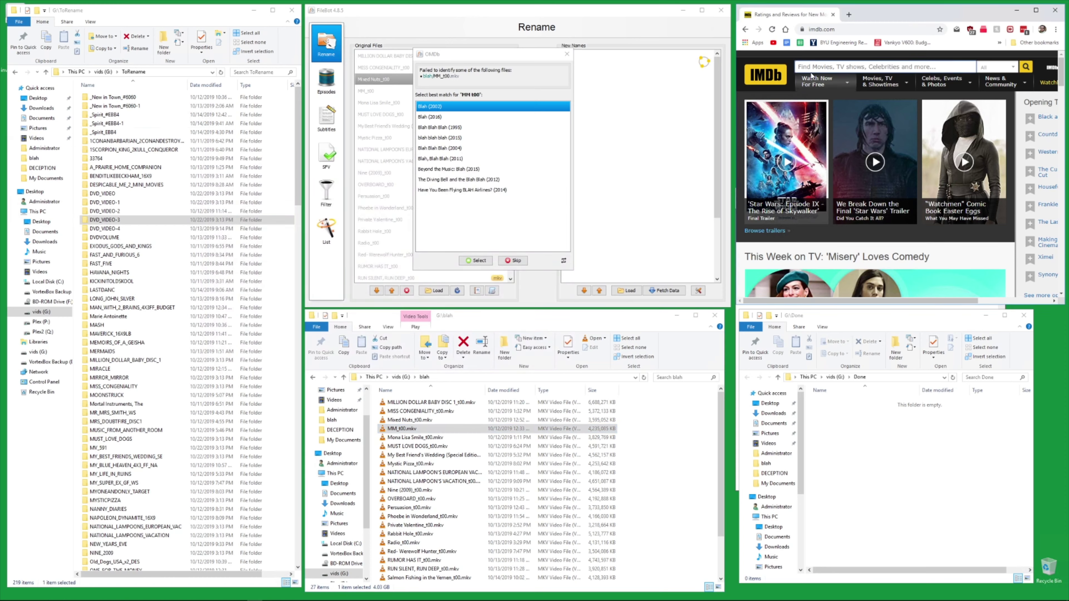
pyautogui.moveTo(799, 76)
pyautogui.write('imdb')
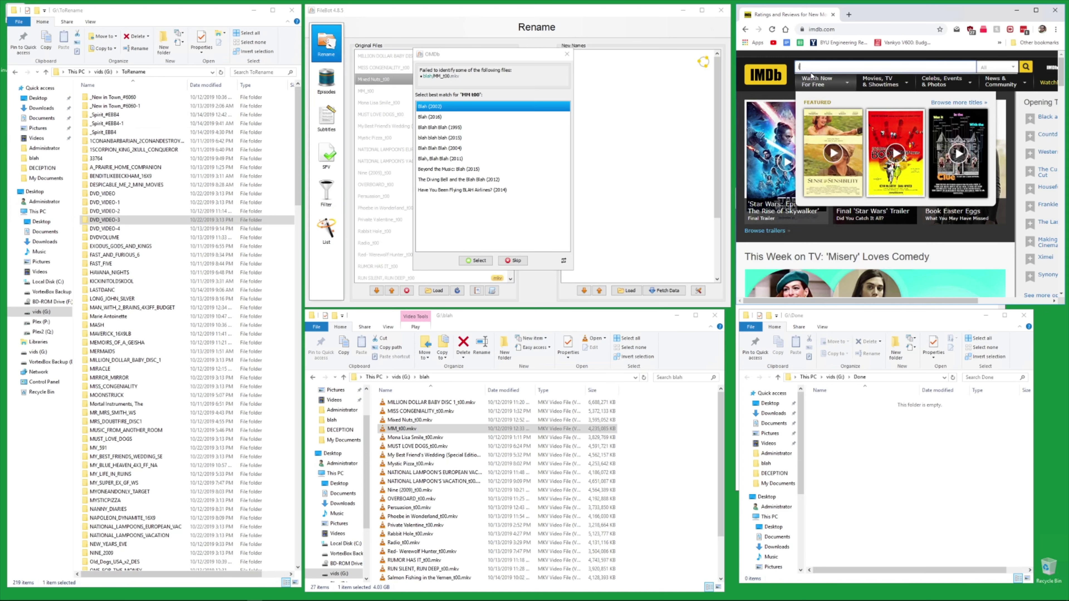
pyautogui.press('BackSpace')
pyautogui.press('BackSpace')
pyautogui.press('BackSpace')
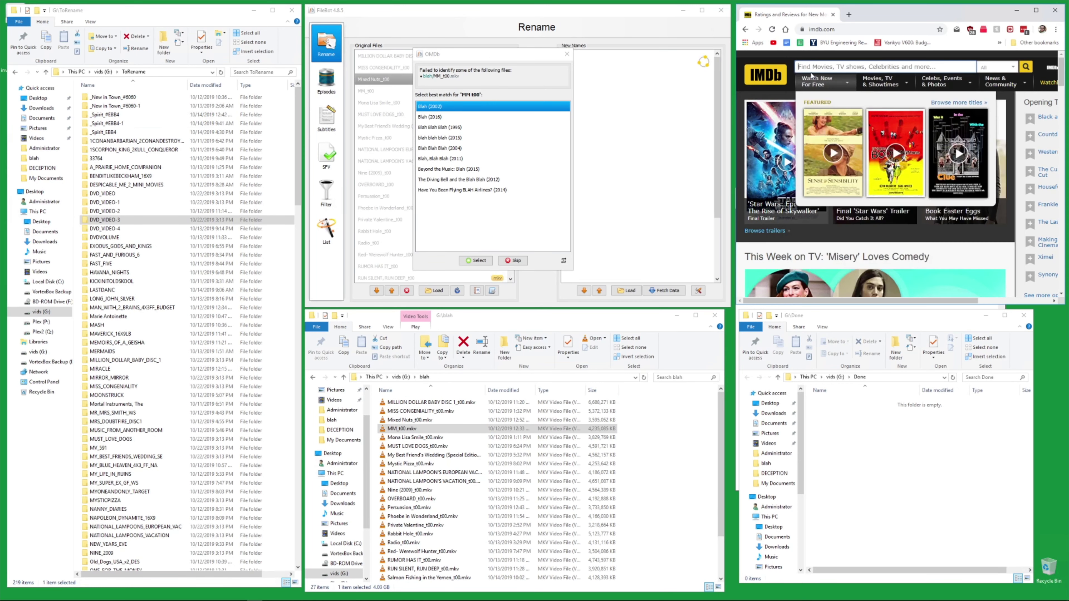
pyautogui.write('mirror')
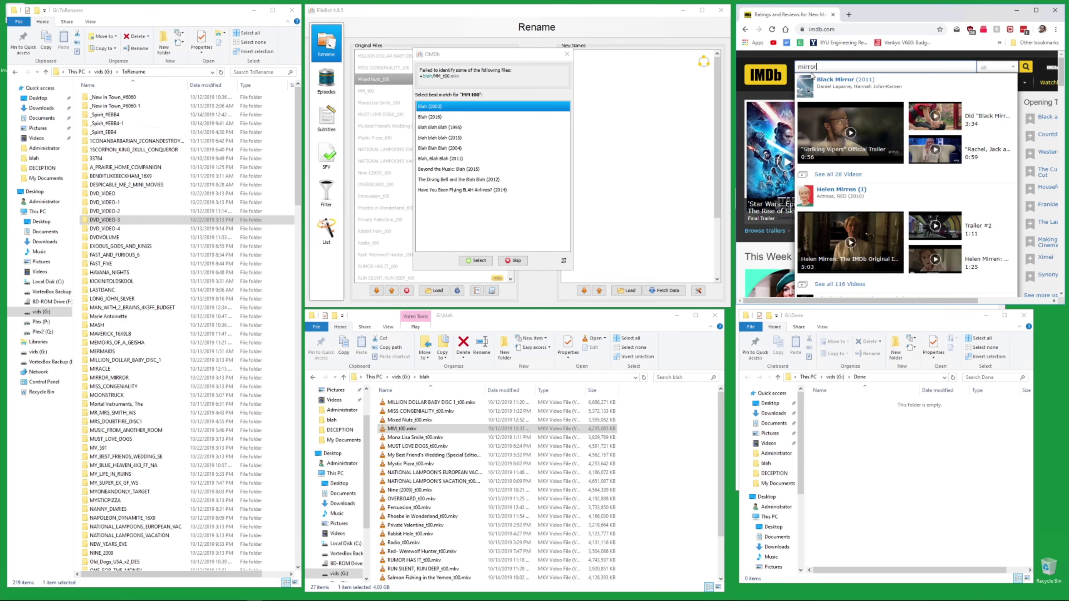
pyautogui.write(' mi')
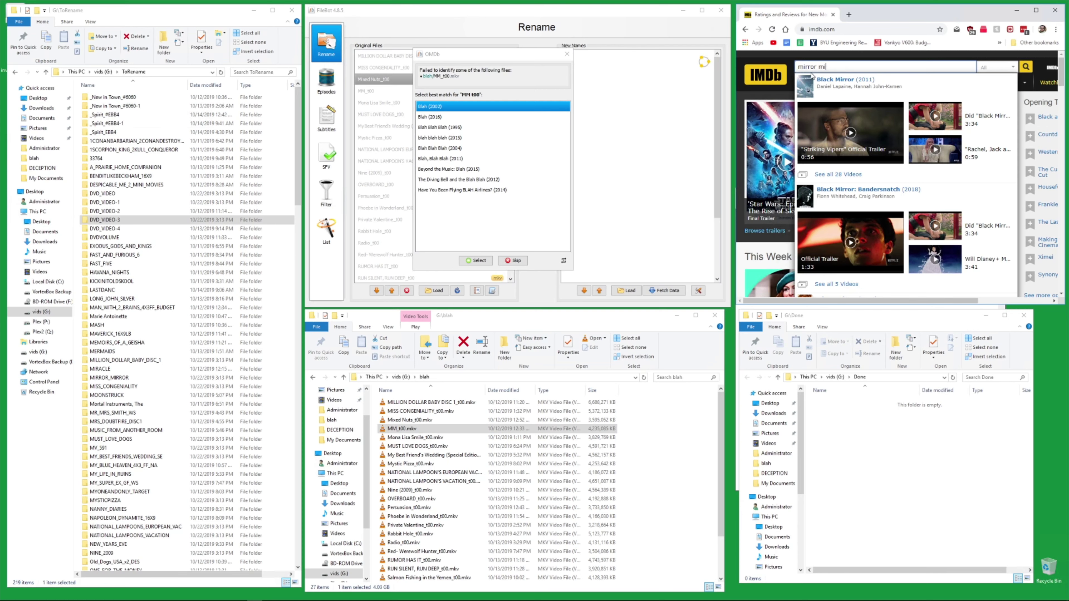
pyautogui.write('rror')
pyautogui.click(833, 88)
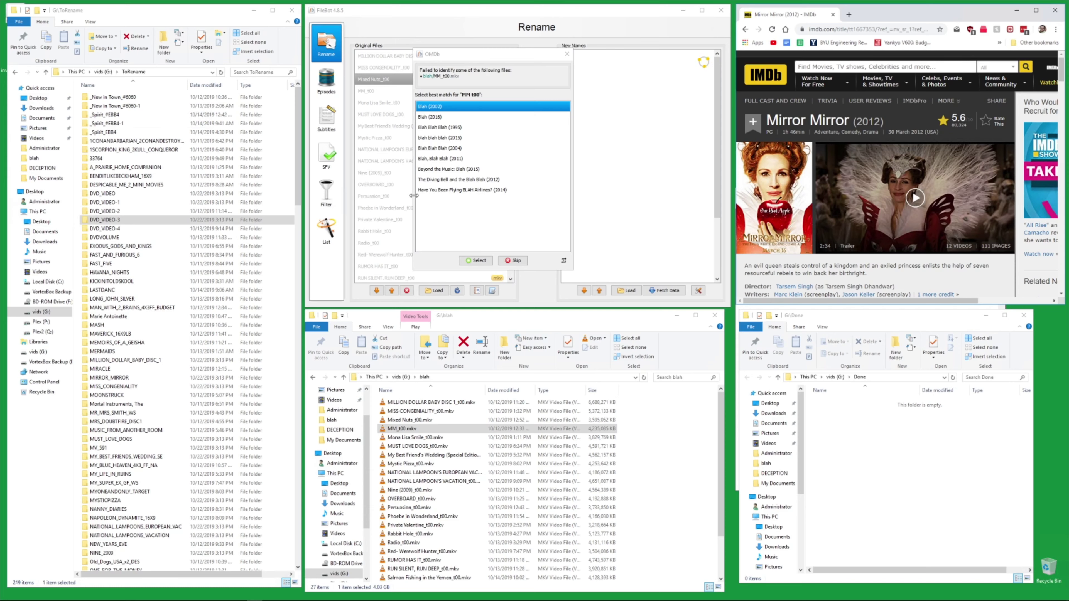
# Skip matching MM_t00.mkv and choose Mona Lisa Smile (2003) as the match for Mona Lisa Smile_t00.mkv.
pyautogui.click(512, 262)
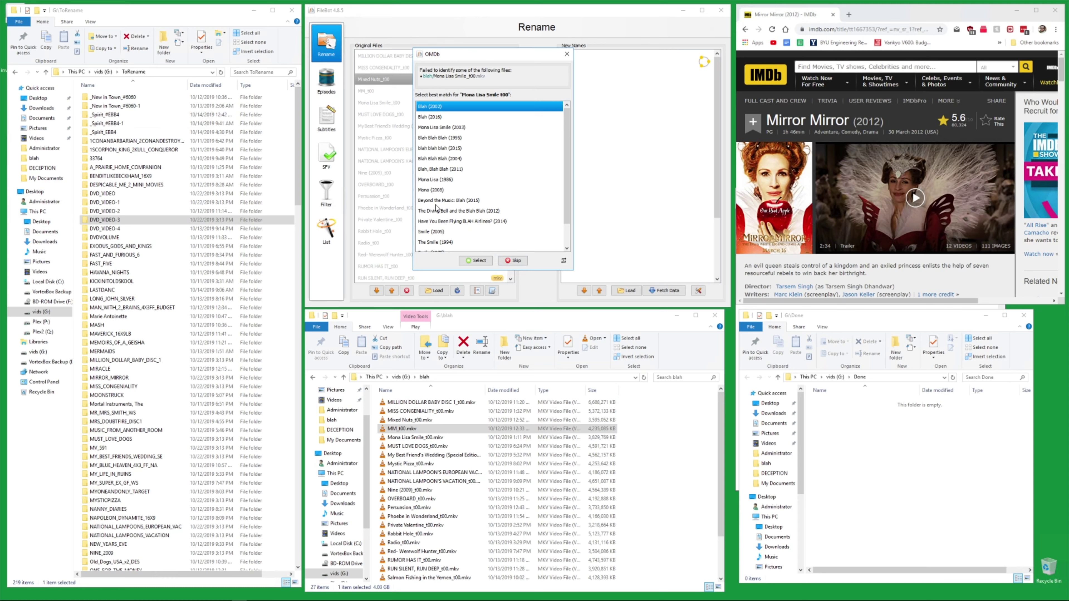
pyautogui.scroll(-1, 436, 228)
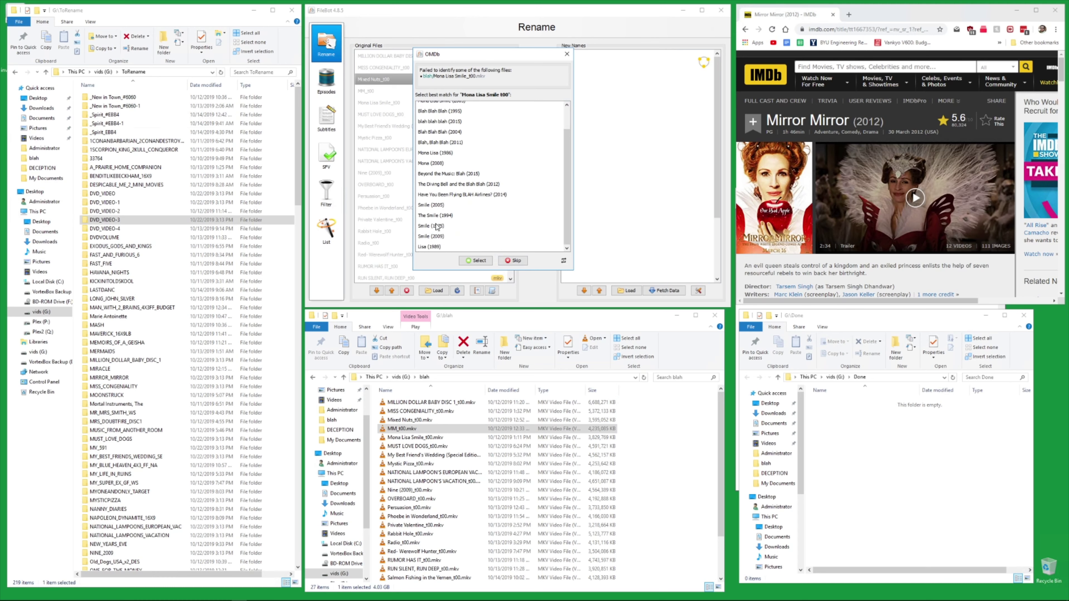
pyautogui.moveTo(436, 227)
pyautogui.scroll(1, 437, 227)
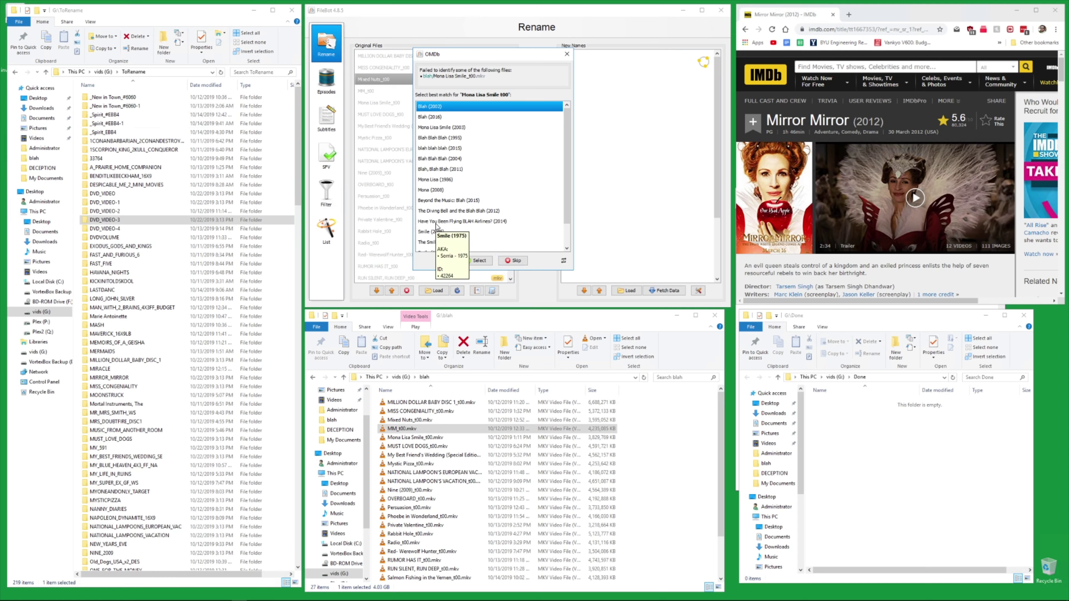
pyautogui.doubleClick(436, 128)
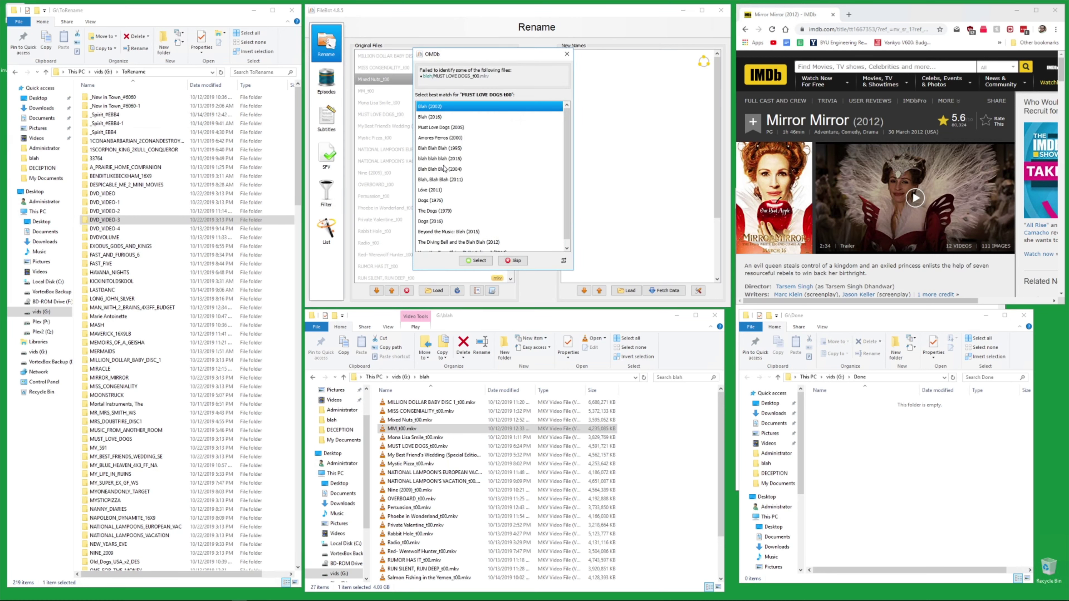
# Choose Must Love Dogs (2005), My Best Friend's Wedding (1997) and Overboard (1987) as the matches for their respective files.
pyautogui.doubleClick(436, 127)
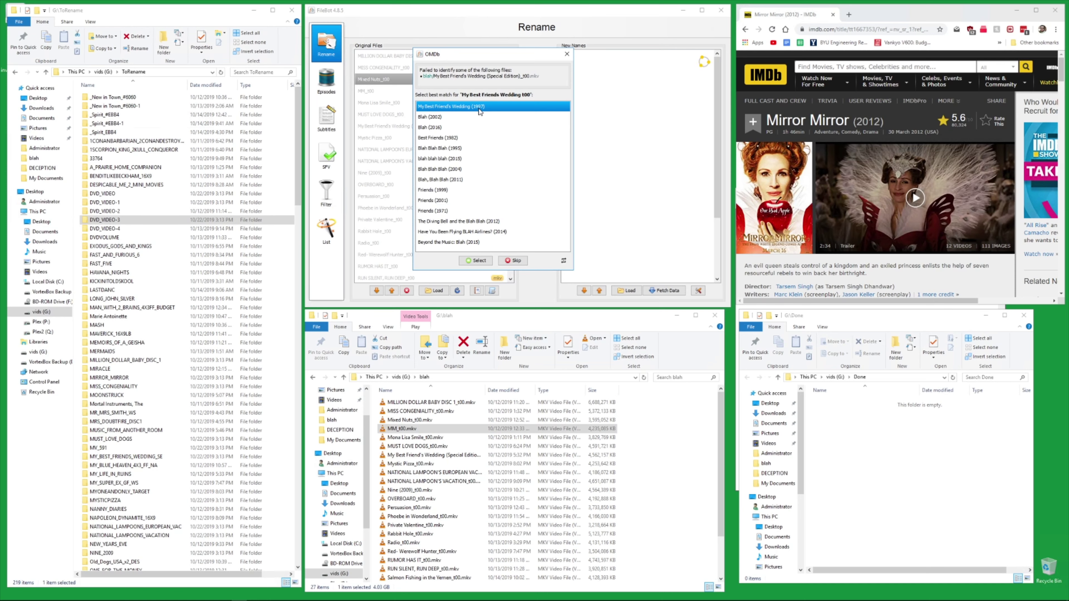
pyautogui.moveTo(479, 111)
pyautogui.doubleClick(478, 111)
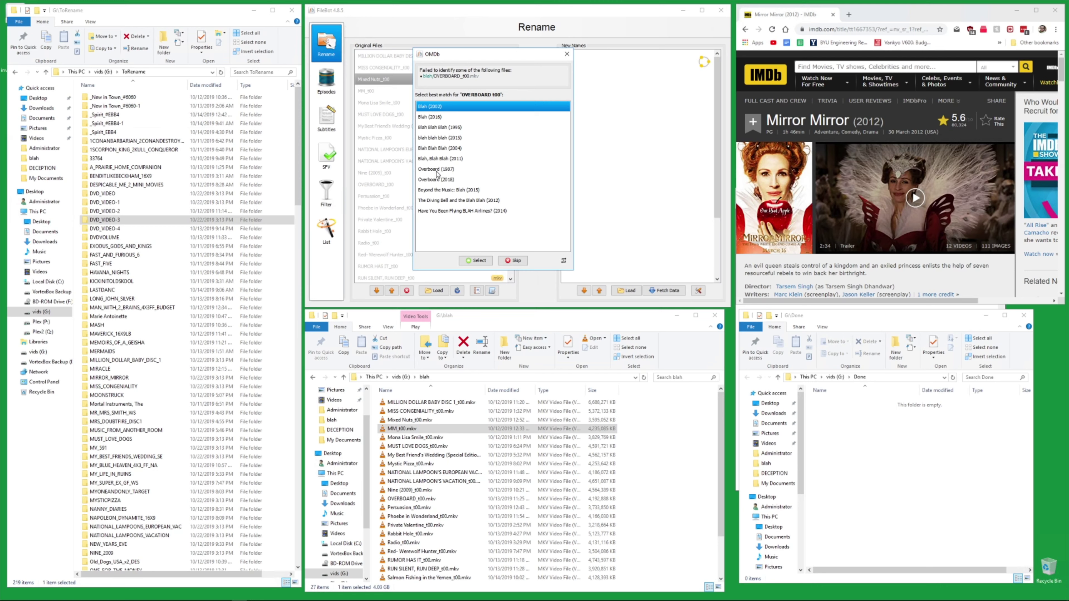
pyautogui.click(435, 171)
pyautogui.doubleClick(436, 171)
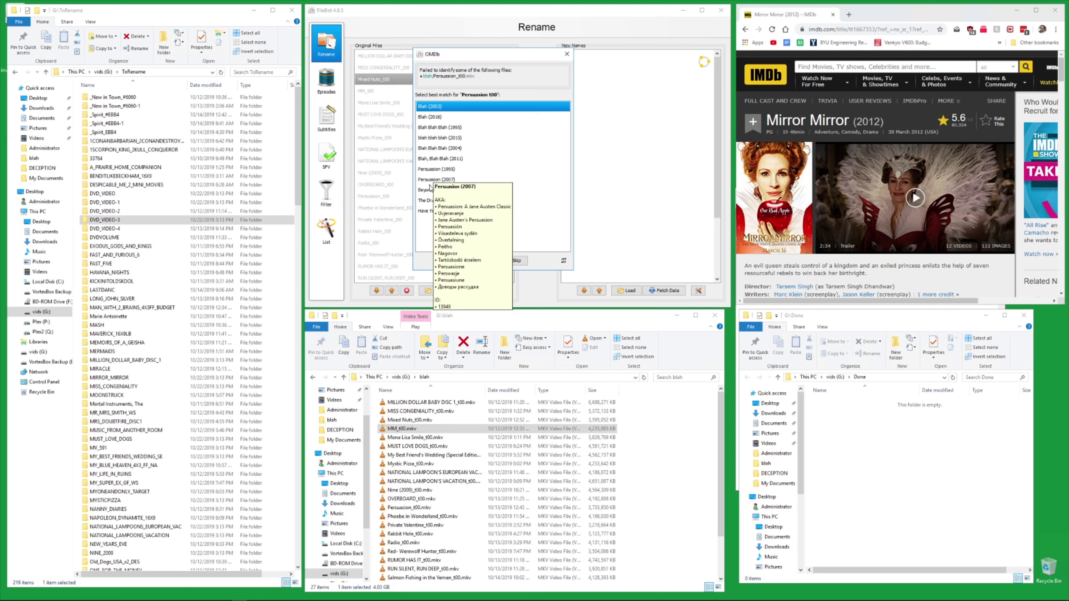
# Preselect Persuasion (1995), play Persuasion_t00.mkv from the blah folder in VLC, and pause its opening on a cast credit.
pyautogui.click(436, 169)
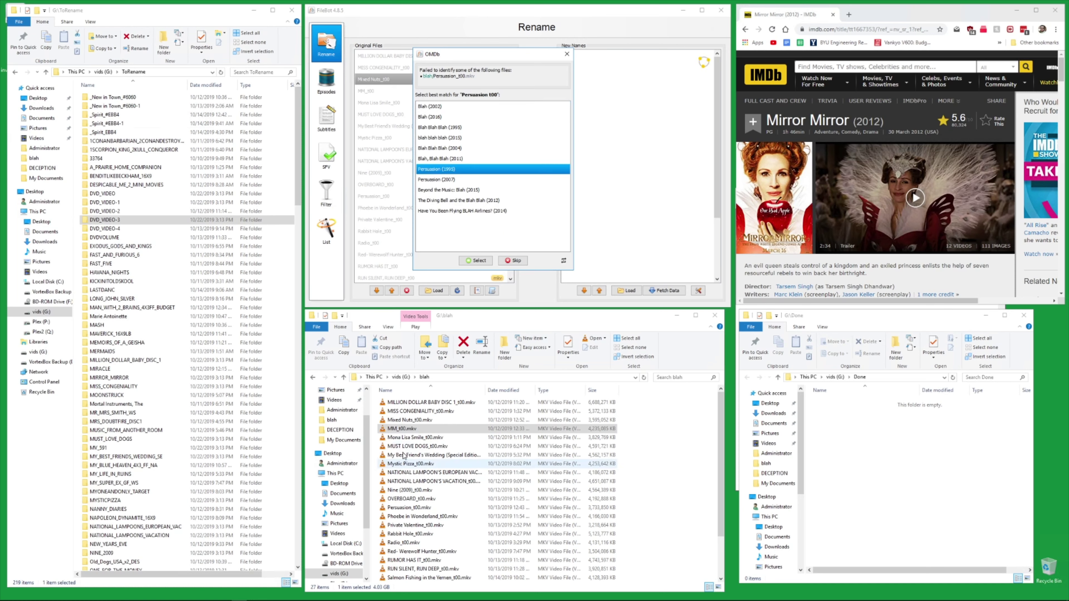
pyautogui.scroll(-2, 404, 456)
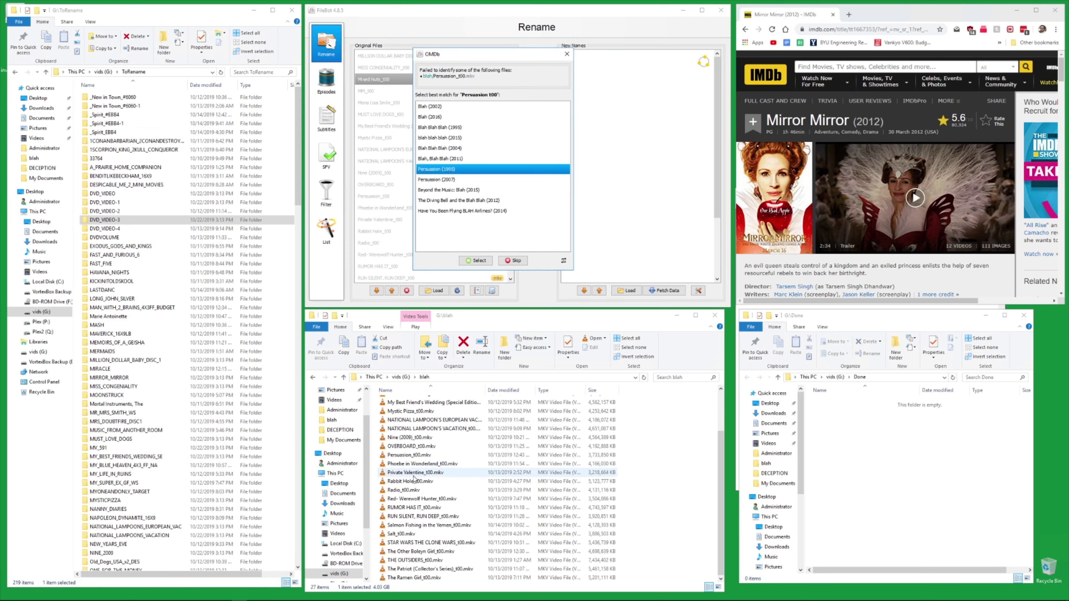
pyautogui.doubleClick(409, 456)
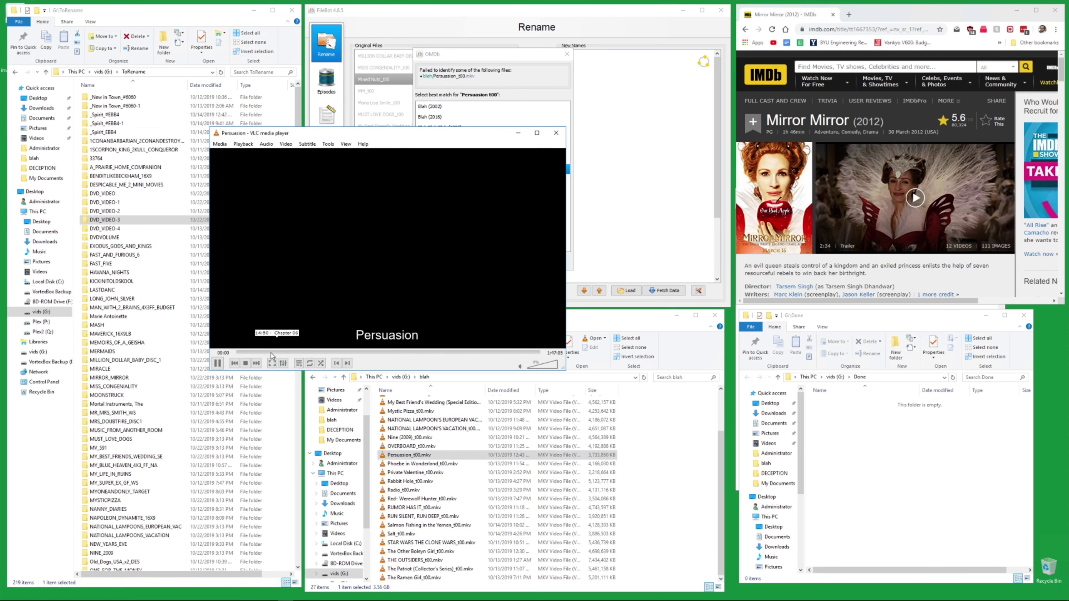
pyautogui.click(240, 352)
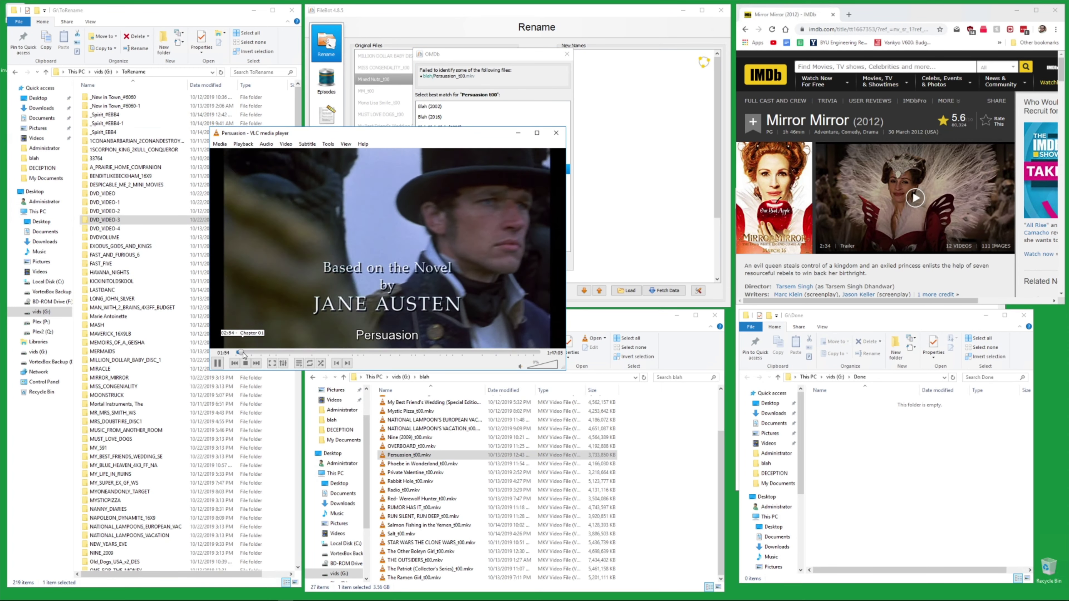
pyautogui.click(243, 353)
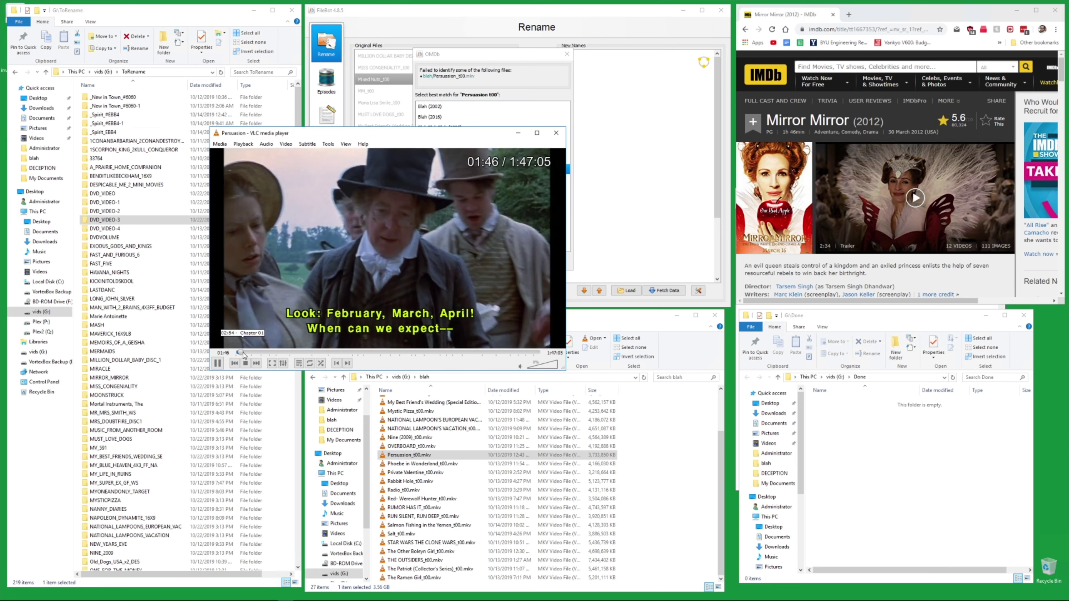
pyautogui.click(244, 353)
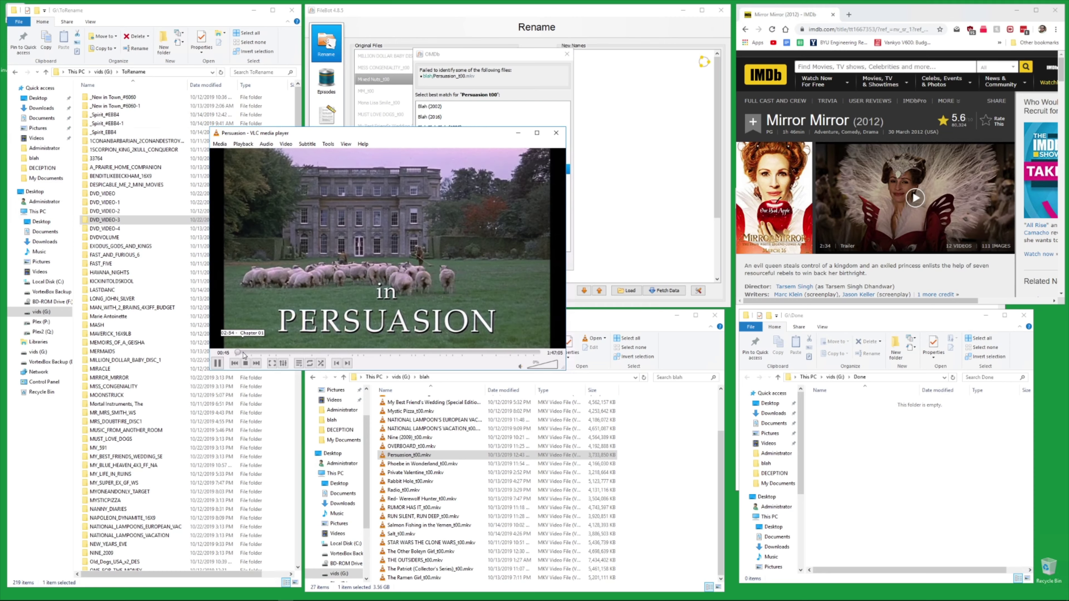
pyautogui.press('Left')
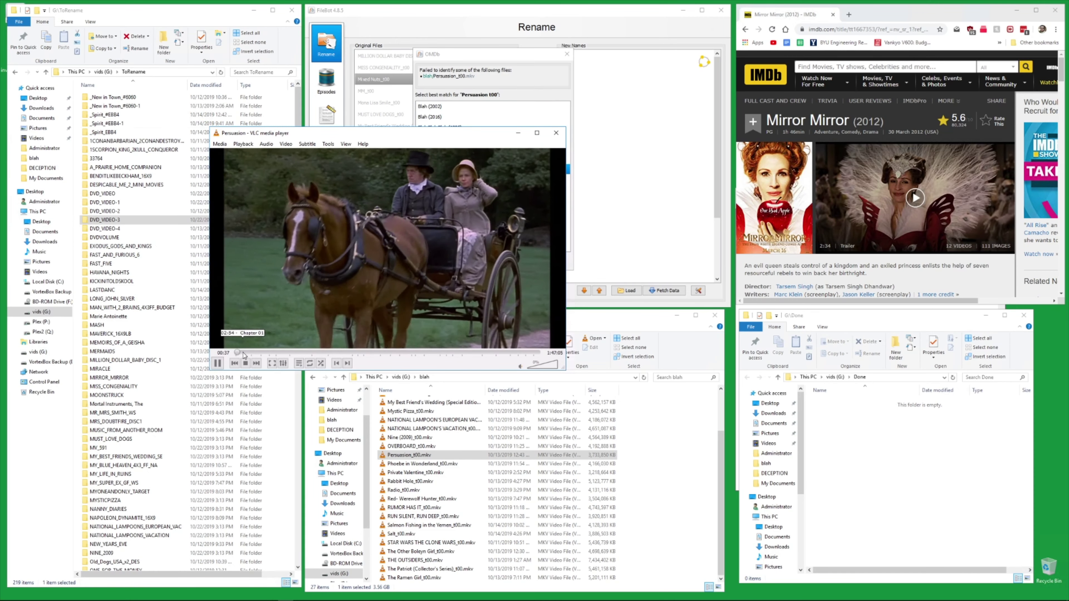
pyautogui.press('Left')
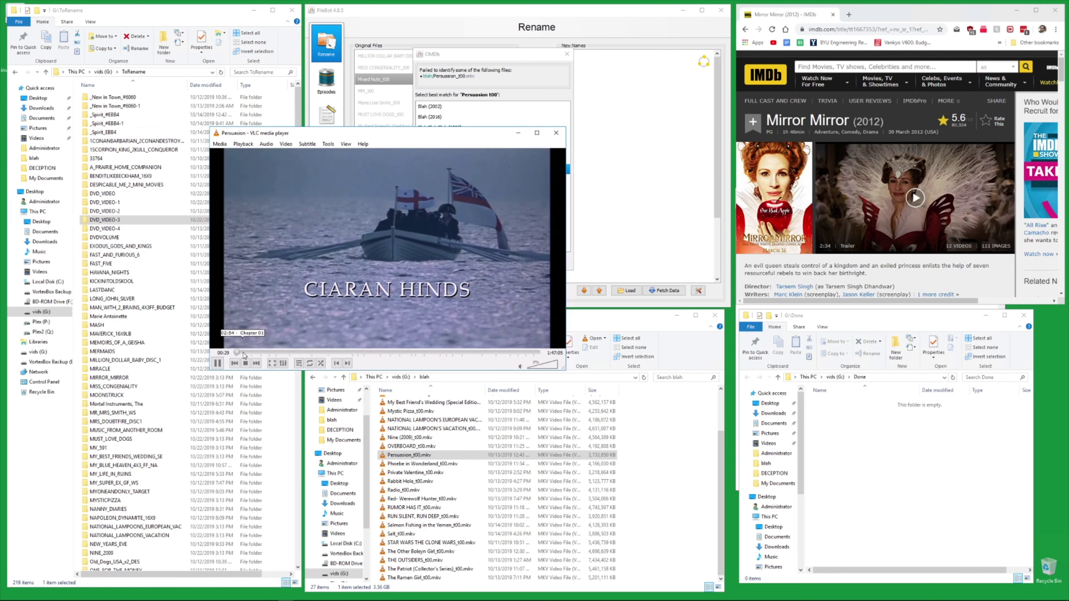
pyautogui.press('space')
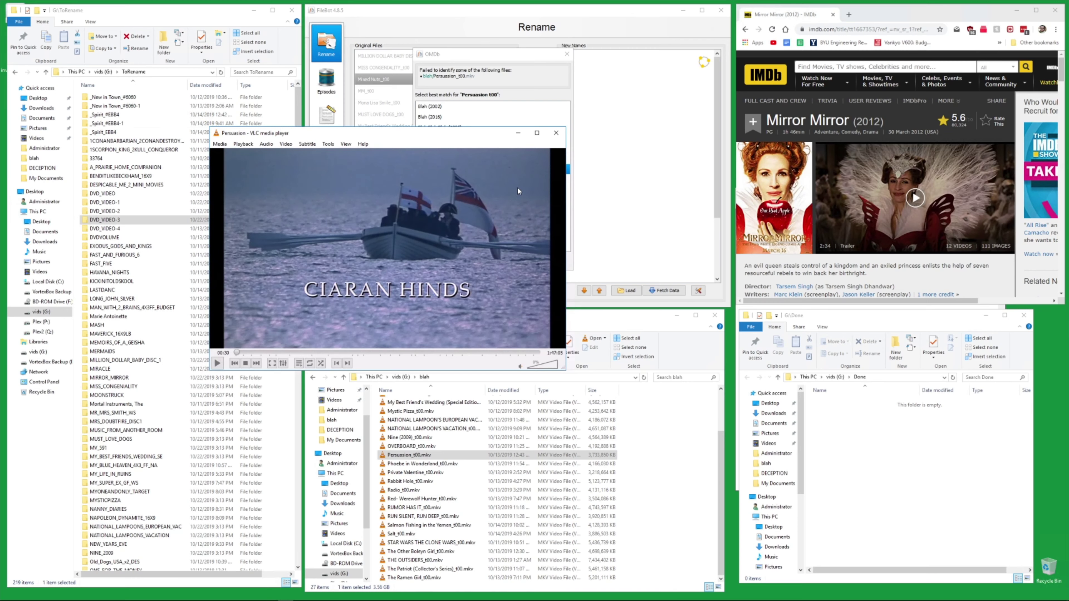
# Search IMDb for "ciaran hinds" and open the actor's page.
pyautogui.click(859, 65)
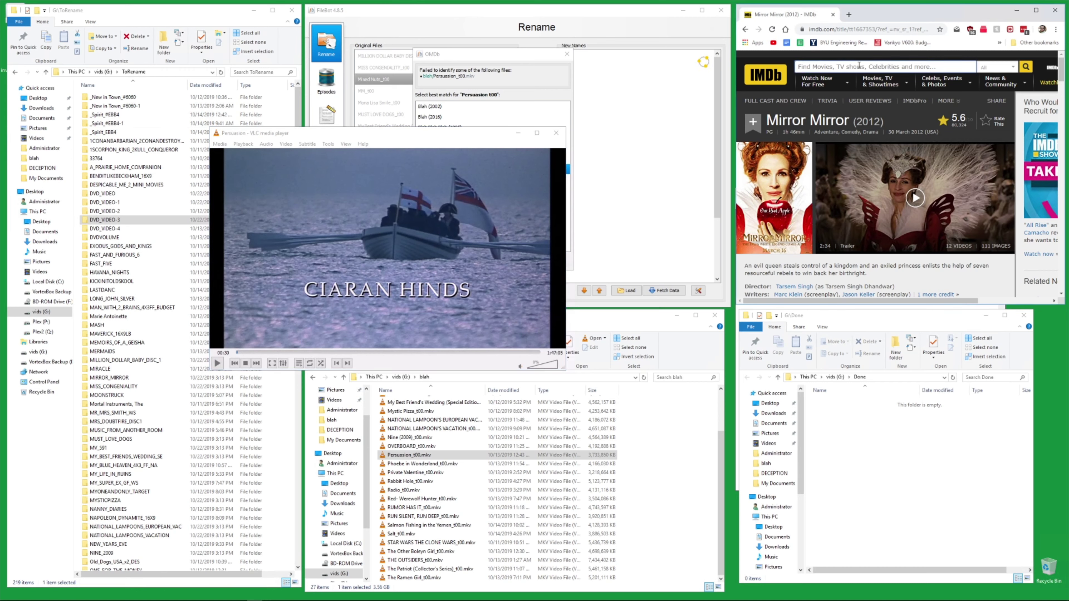
pyautogui.write('d')
pyautogui.write('i')
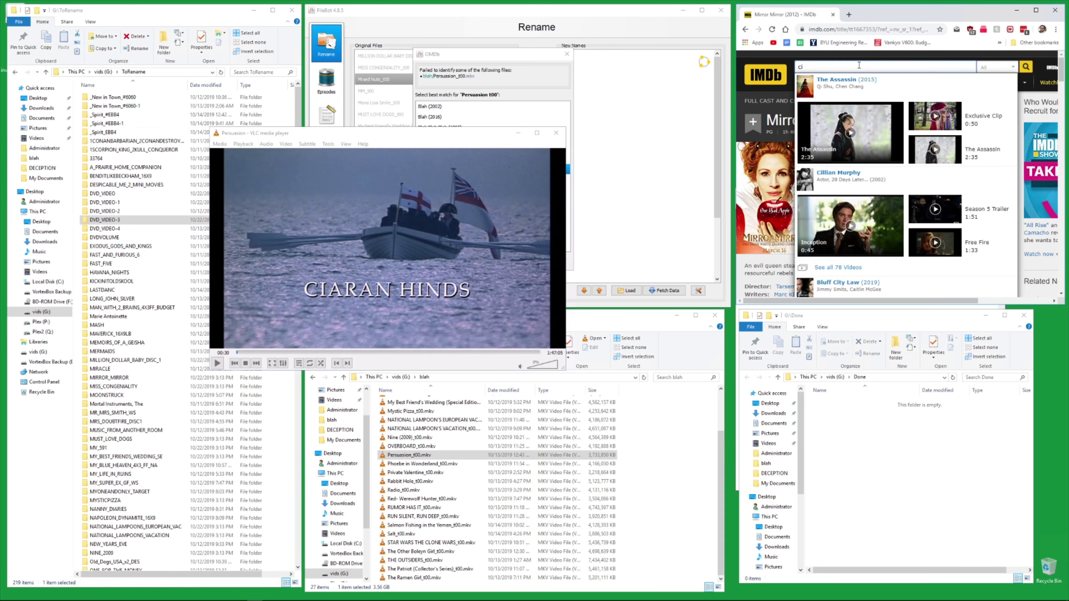
pyautogui.write('aran')
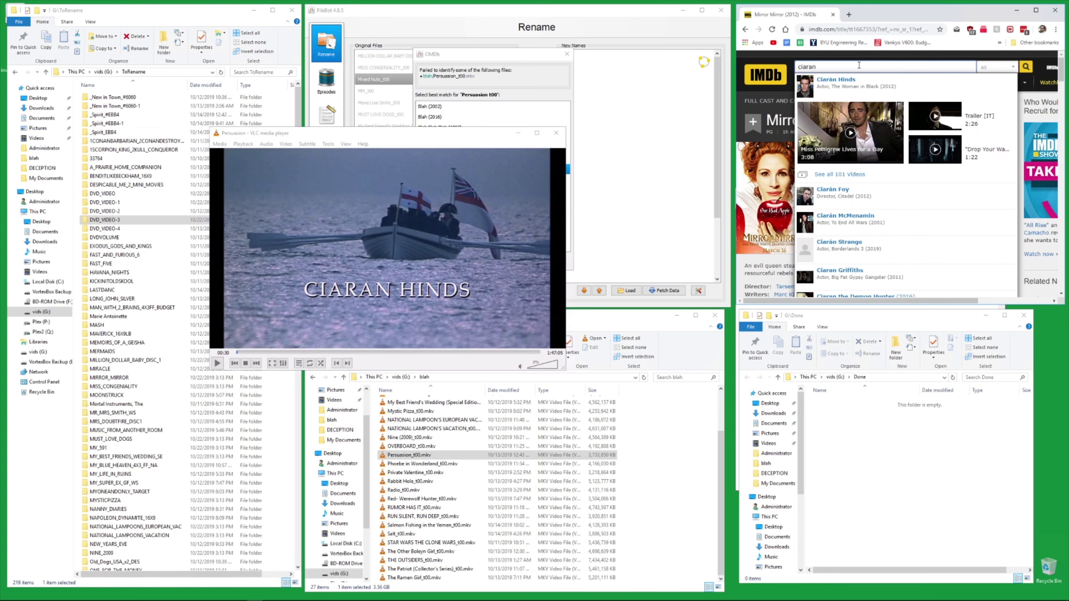
pyautogui.write(' hinds')
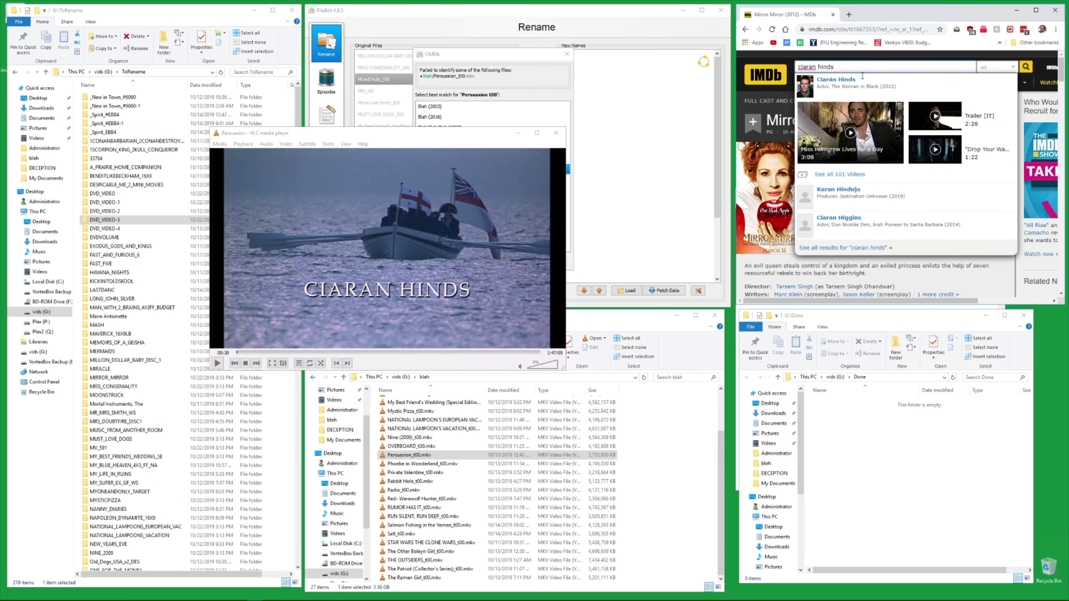
pyautogui.click(850, 98)
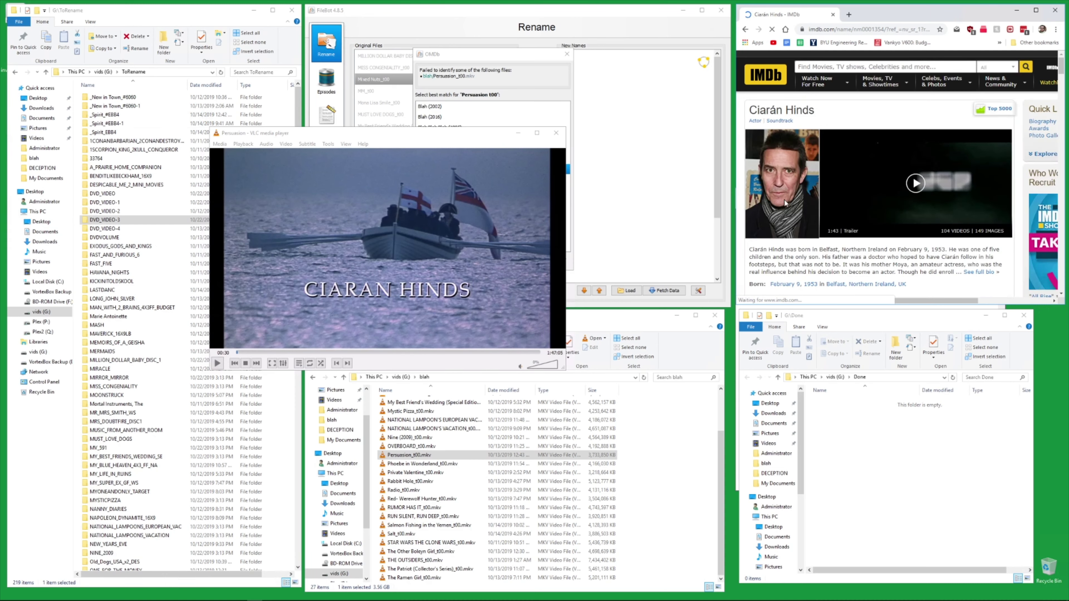
# Find Persuasion in the actor's IMDb filmography by searching the page for "persua", and open its 1995 title page.
pyautogui.scroll(-4, 785, 202)
pyautogui.scroll(4, 787, 202)
pyautogui.scroll(-4, 790, 199)
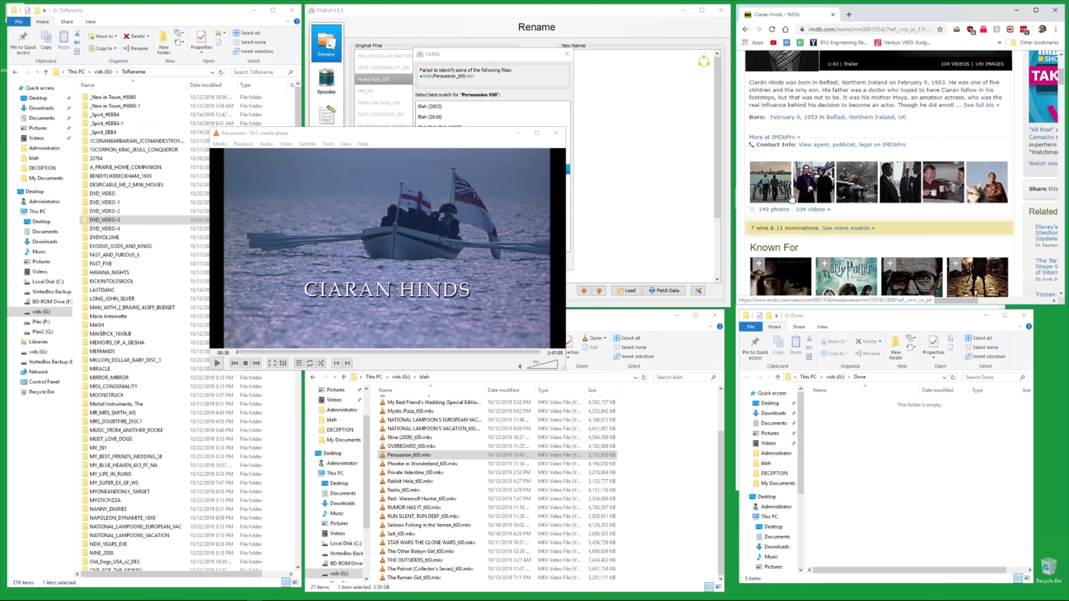
pyautogui.scroll(-12, 791, 197)
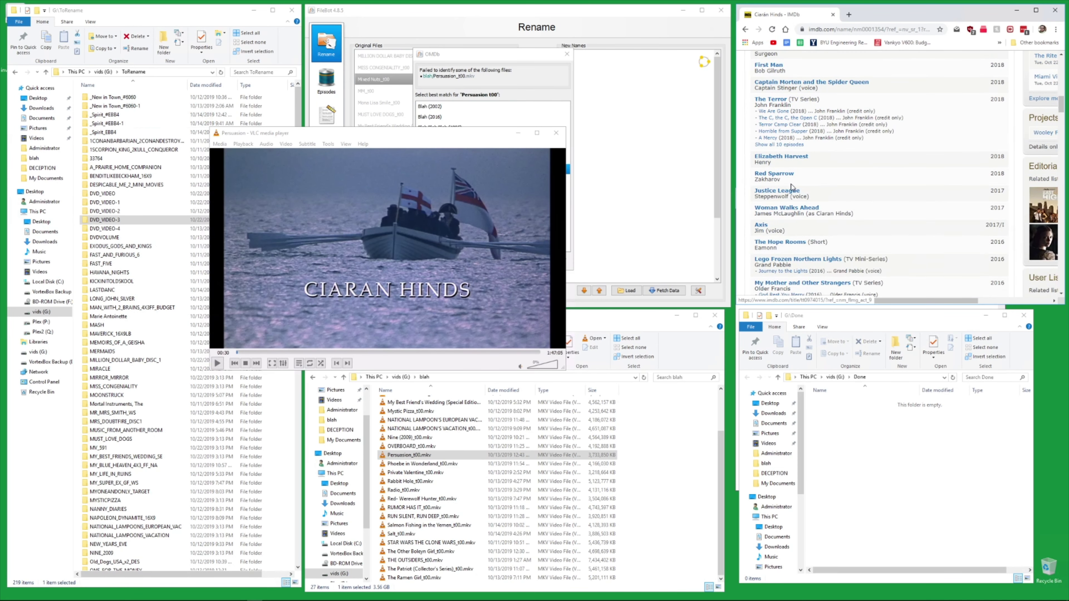
pyautogui.scroll(-1, 797, 196)
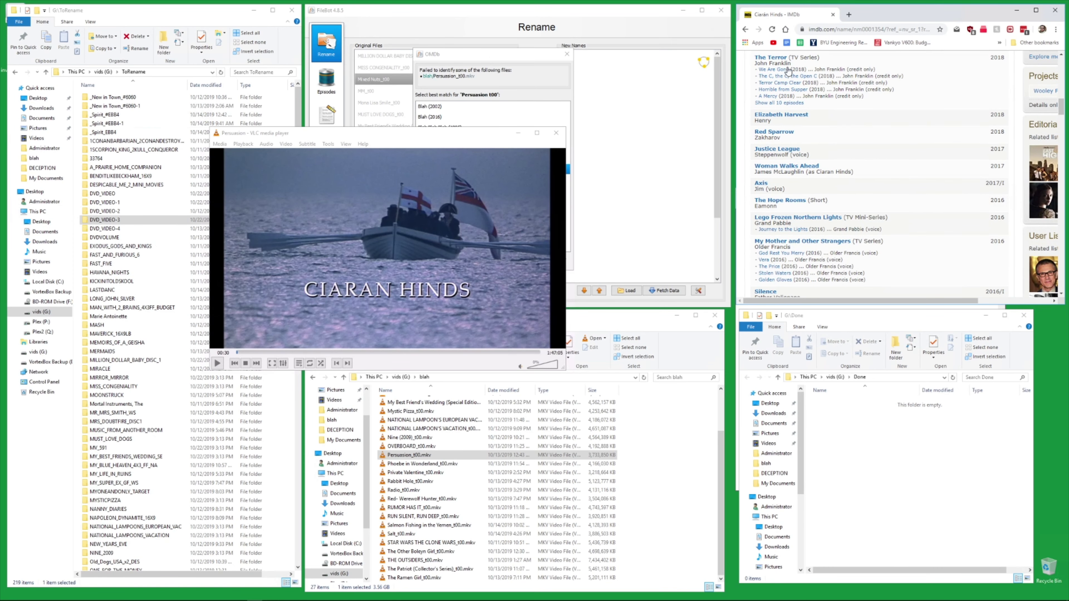
pyautogui.hotkey('ctrl', 'f')
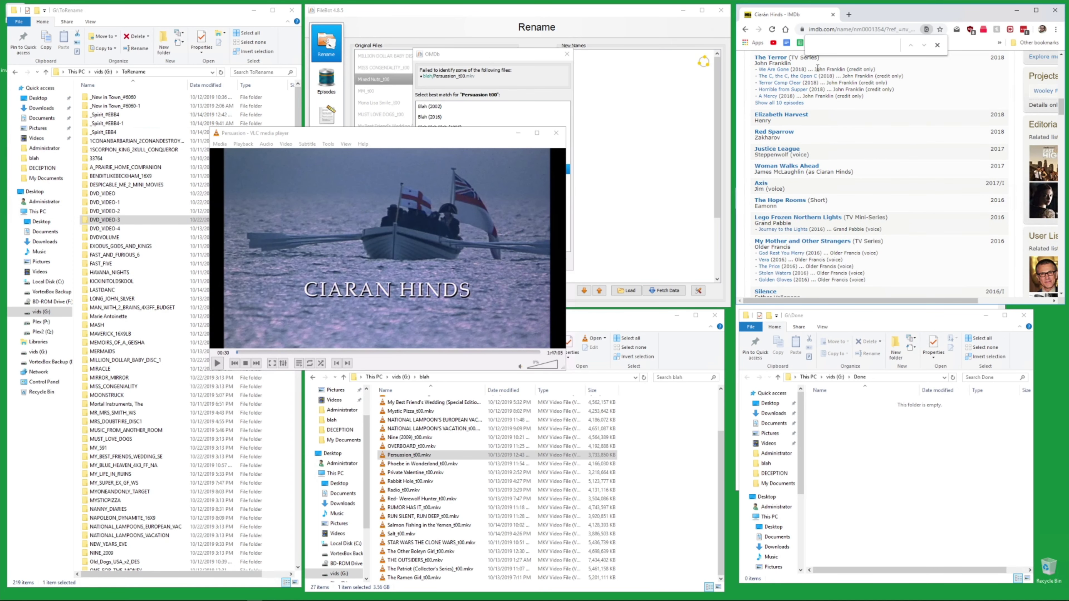
pyautogui.write('pr')
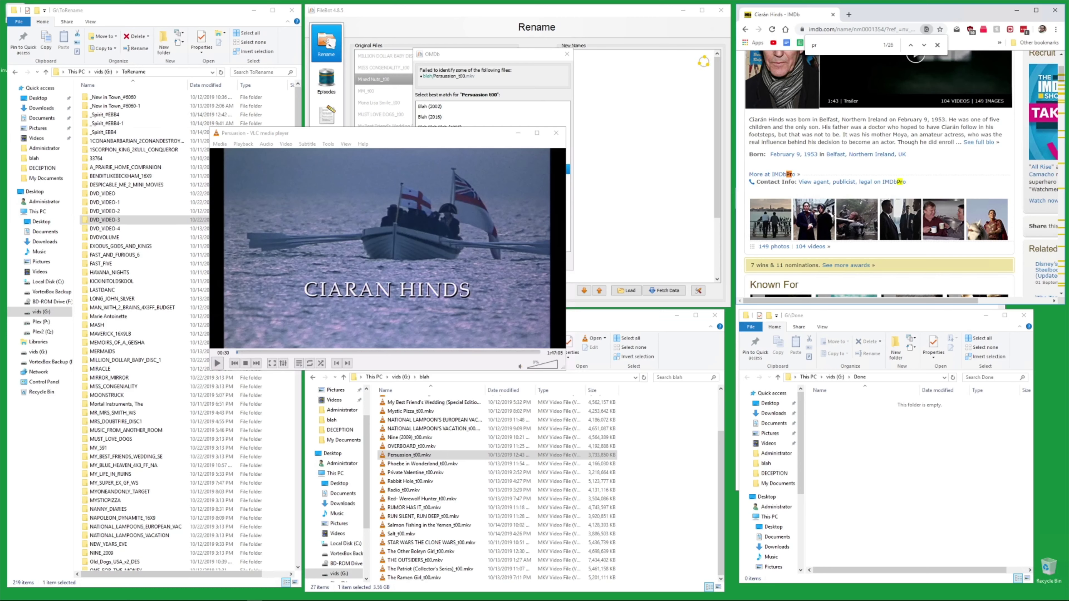
pyautogui.write('s')
pyautogui.press('BackSpace')
pyautogui.press('BackSpace')
pyautogui.write('ersua')
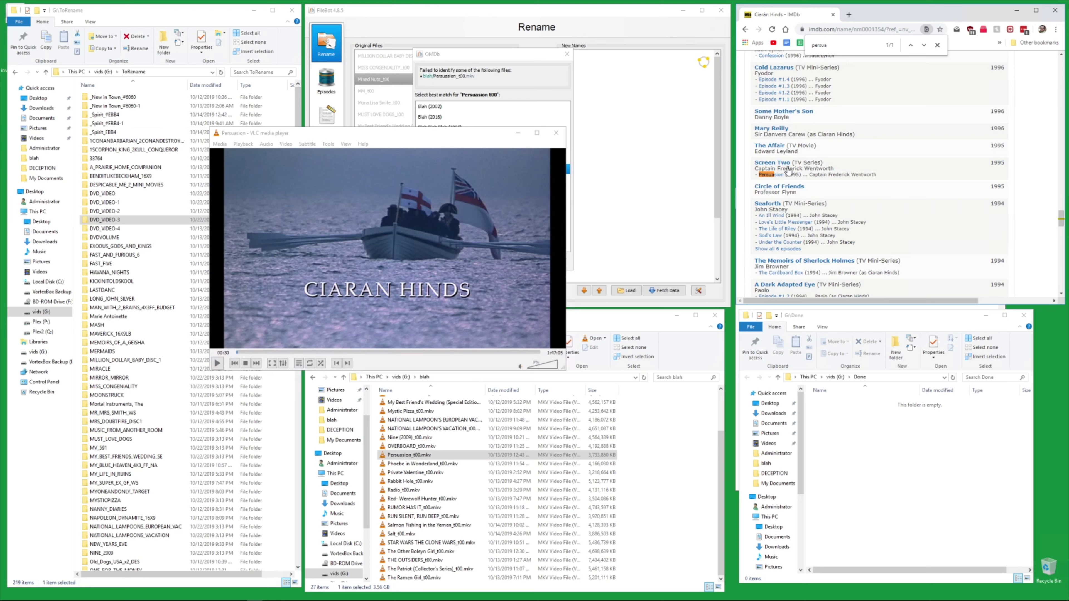
pyautogui.click(781, 180)
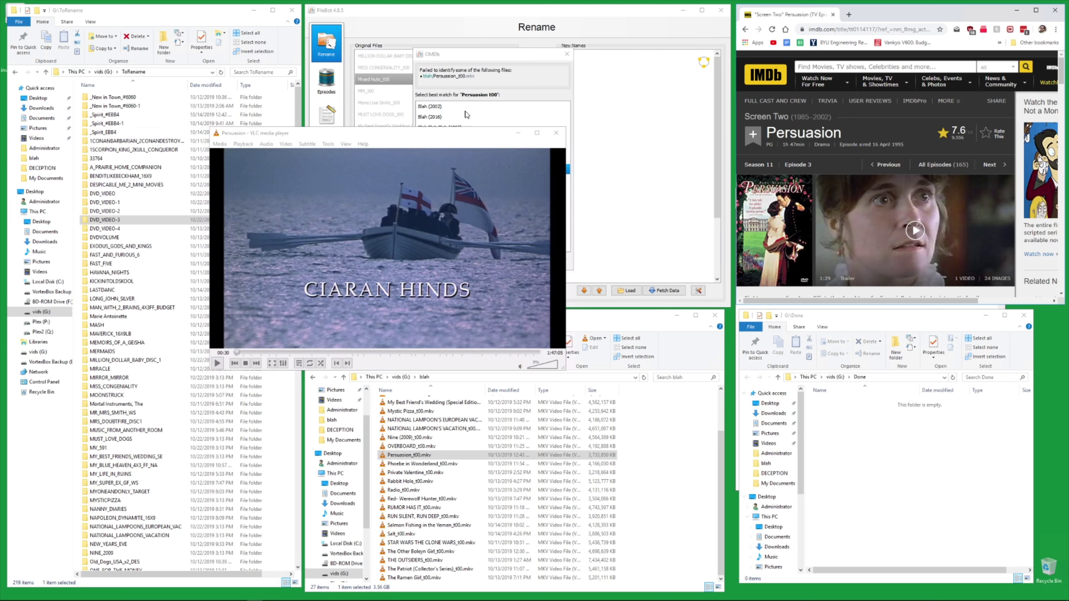
# Choose Persuasion (1995), The Patriot (2000) and The Ramen Girl (2008) as the matches for their respective files.
pyautogui.click(486, 59)
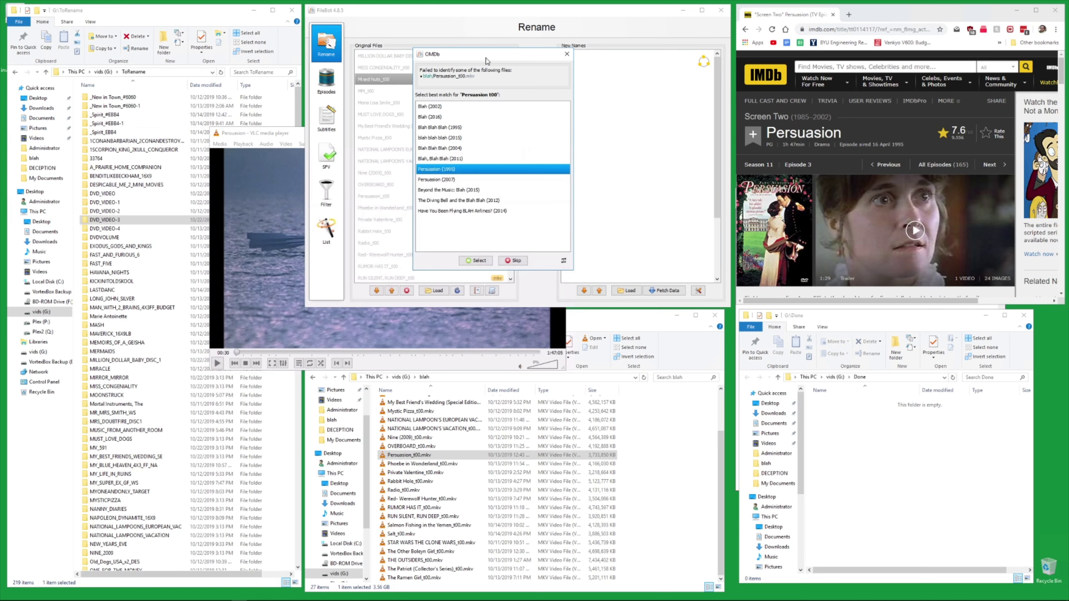
pyautogui.doubleClick(454, 171)
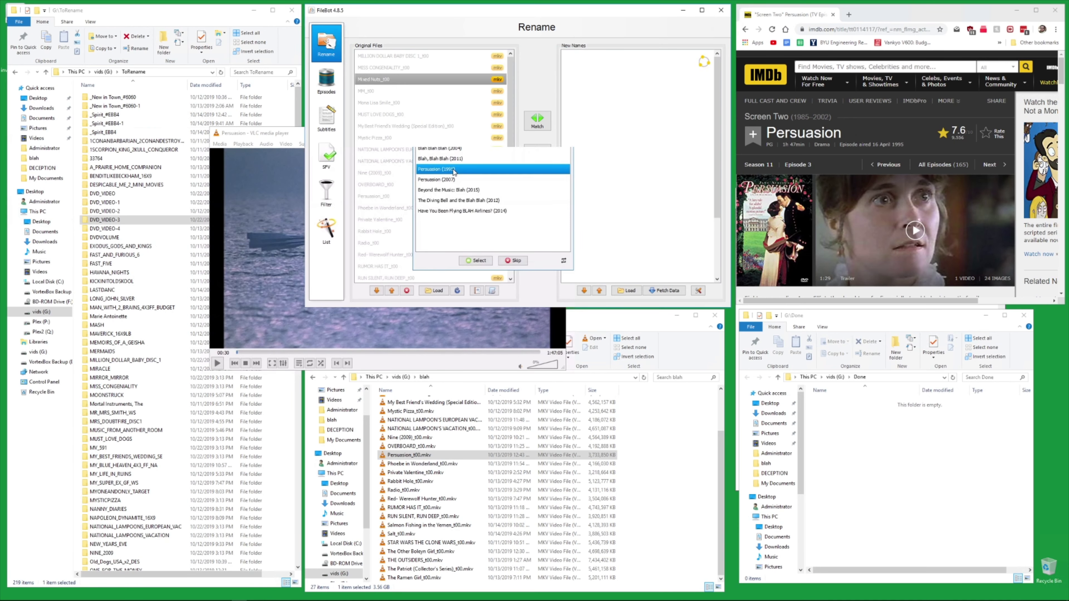
pyautogui.click(254, 202)
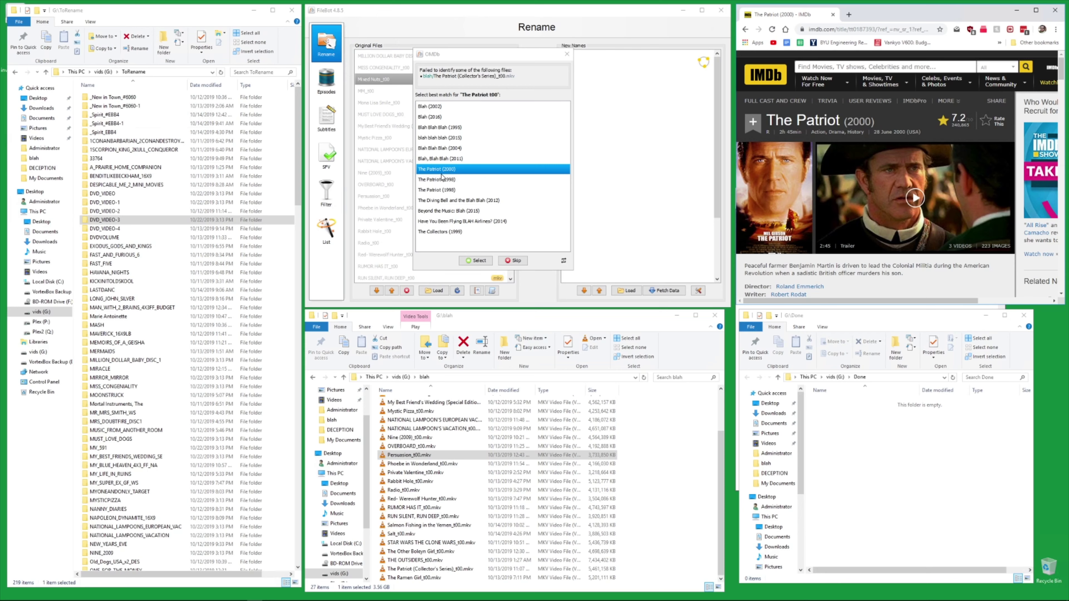
pyautogui.doubleClick(447, 171)
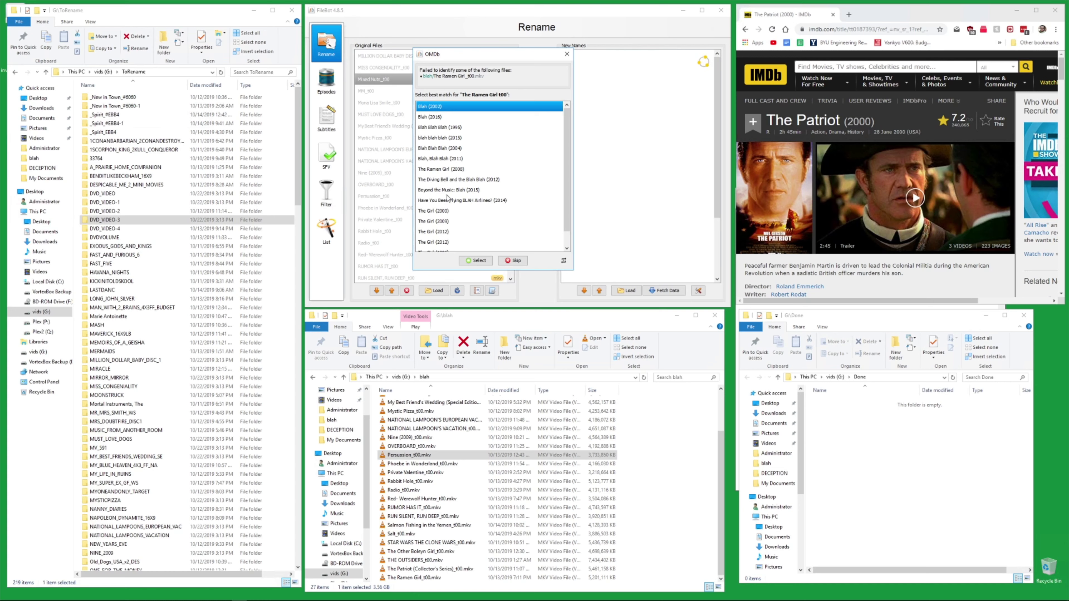
pyautogui.doubleClick(437, 169)
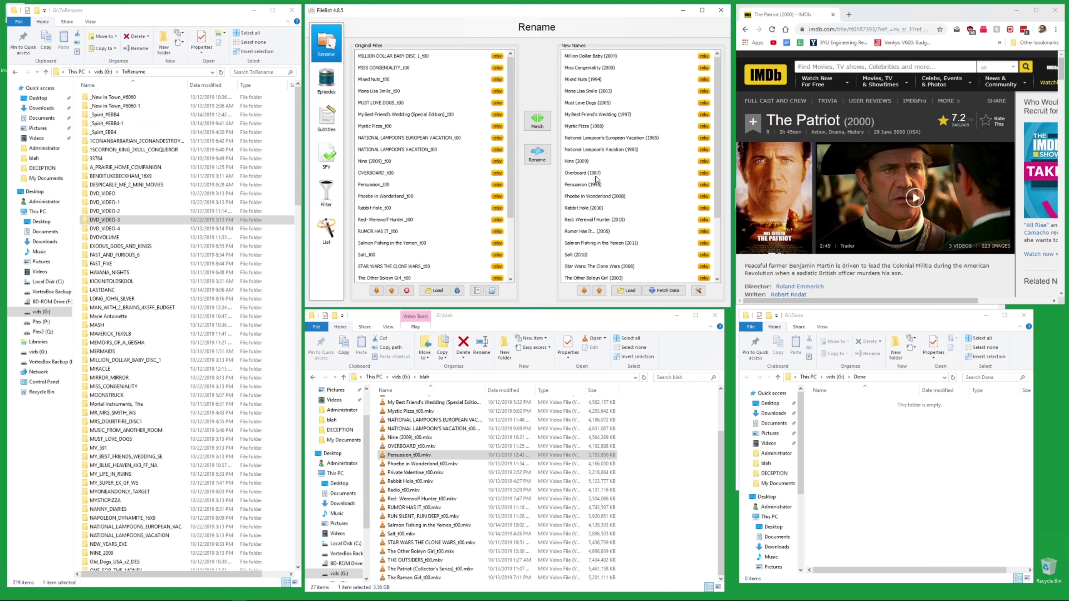
# Review the proposed names, start the rename, and validate the illegal characters in the Red: Werewolf Hunter and Star Wars: The Clone Wars names.
pyautogui.scroll(-2, 606, 215)
pyautogui.scroll(-1, 605, 216)
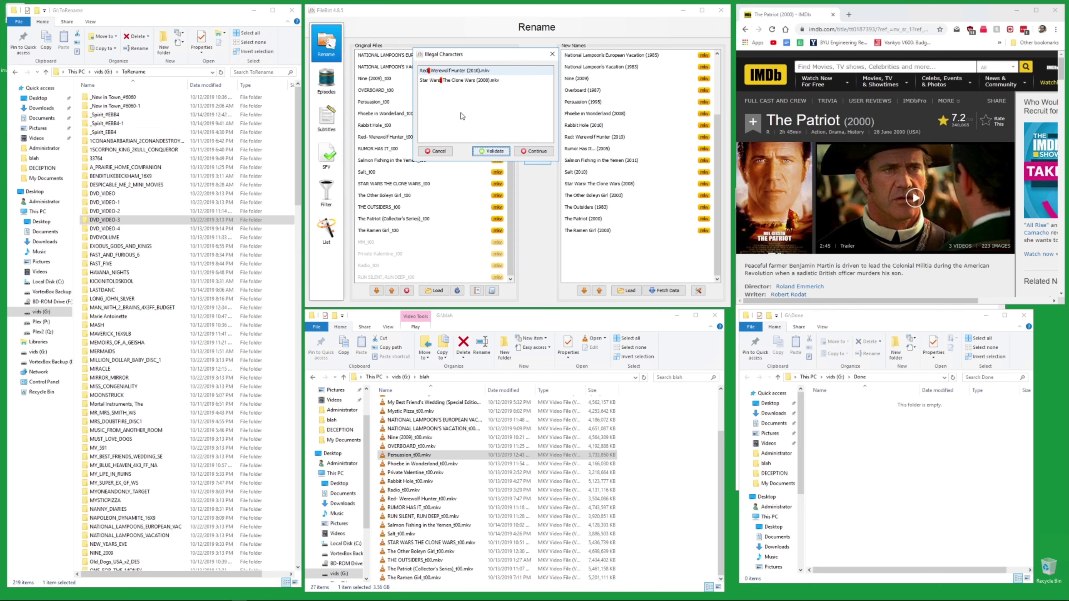
pyautogui.click(489, 153)
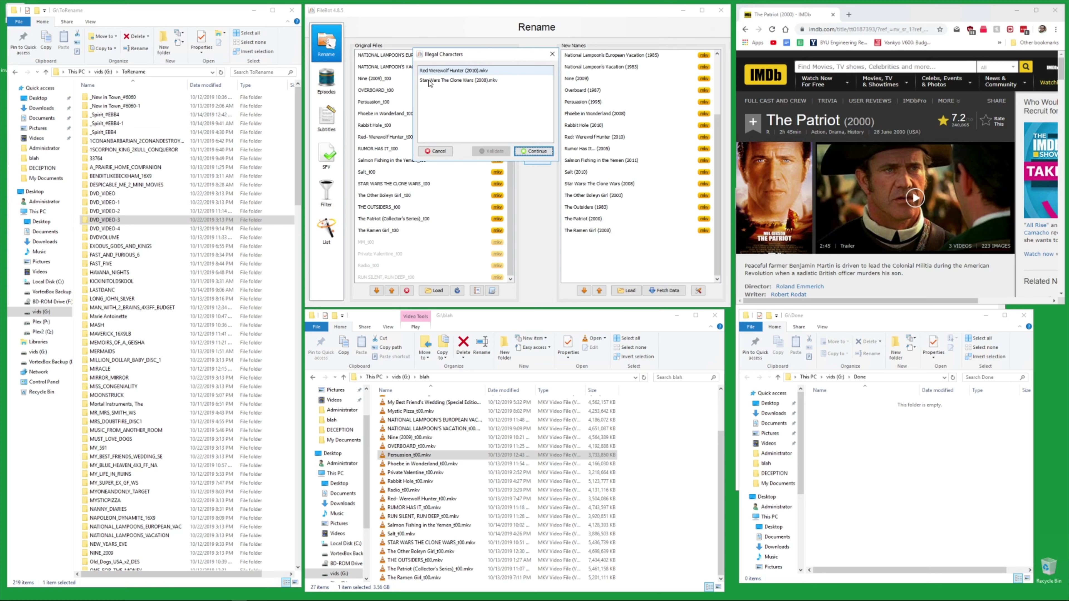
# Continue the rename with the validated file names.
pyautogui.click(531, 152)
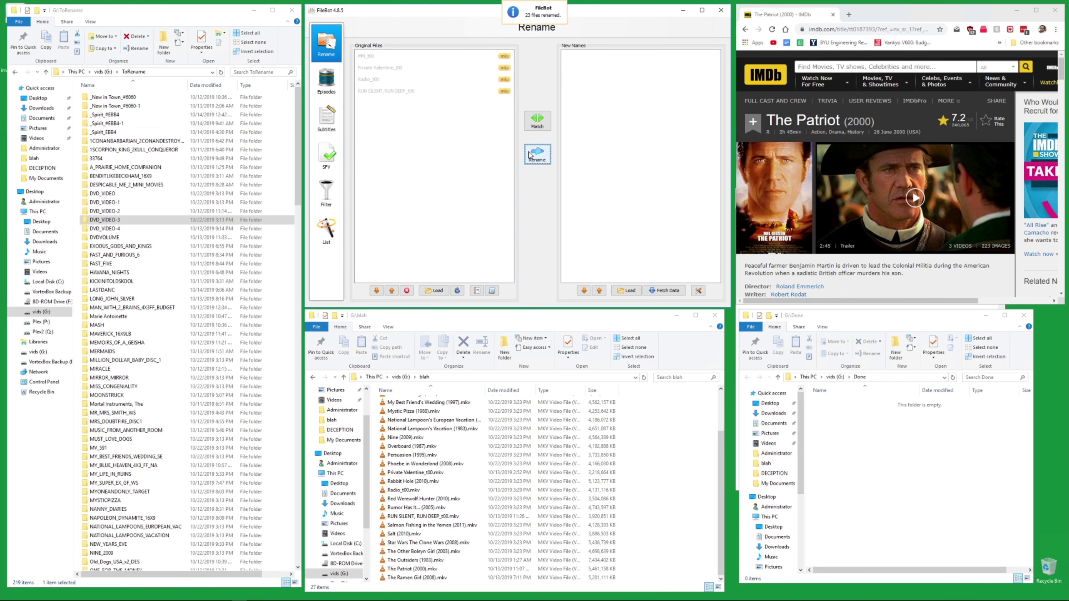
# Try to fetch movie matches for the remaining MM, Private Valentine, Radio and RUN SILENT, RUN DEEP files together.
pyautogui.click(387, 57)
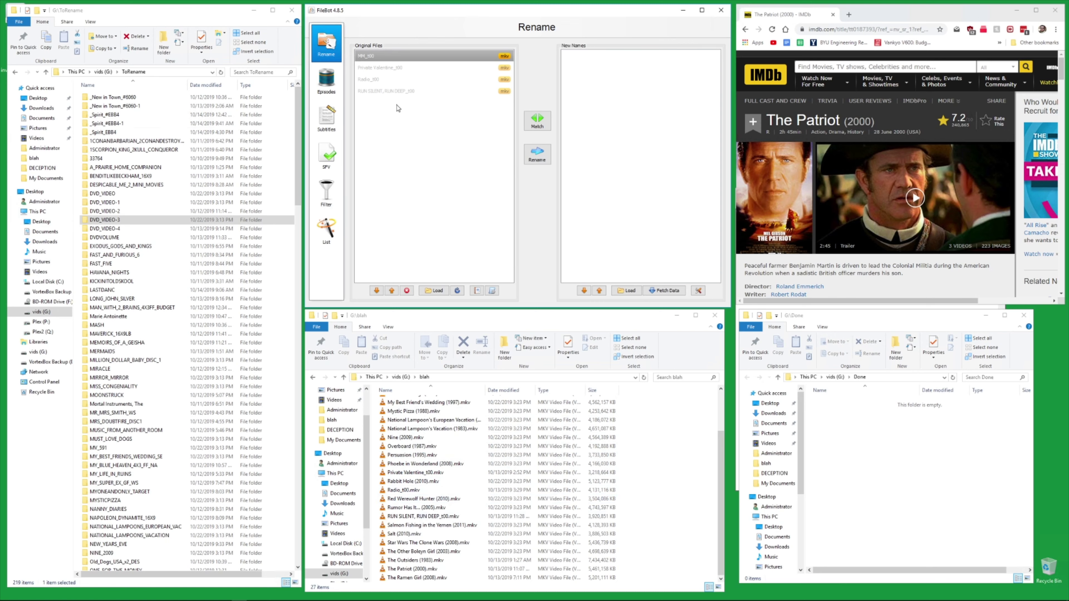
pyautogui.click(393, 69)
pyautogui.rightClick(393, 69)
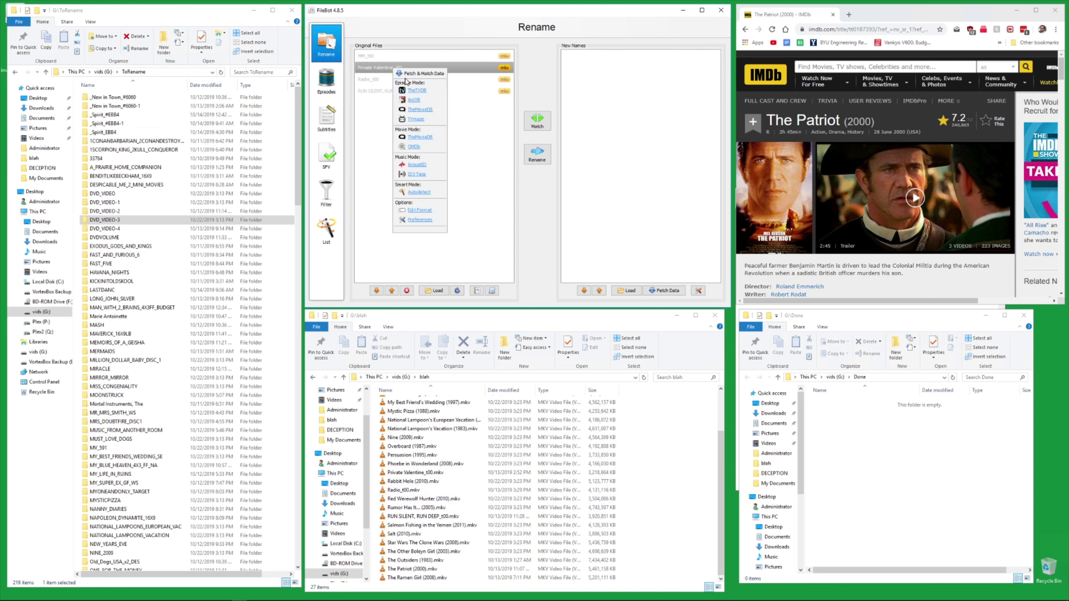
pyautogui.click(420, 142)
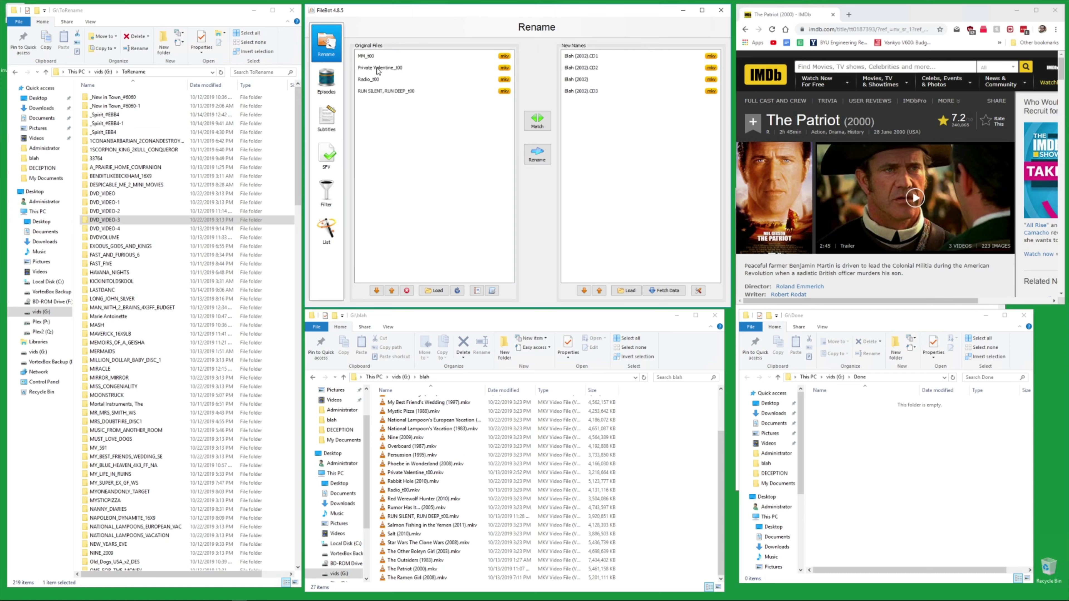
pyautogui.click(387, 182)
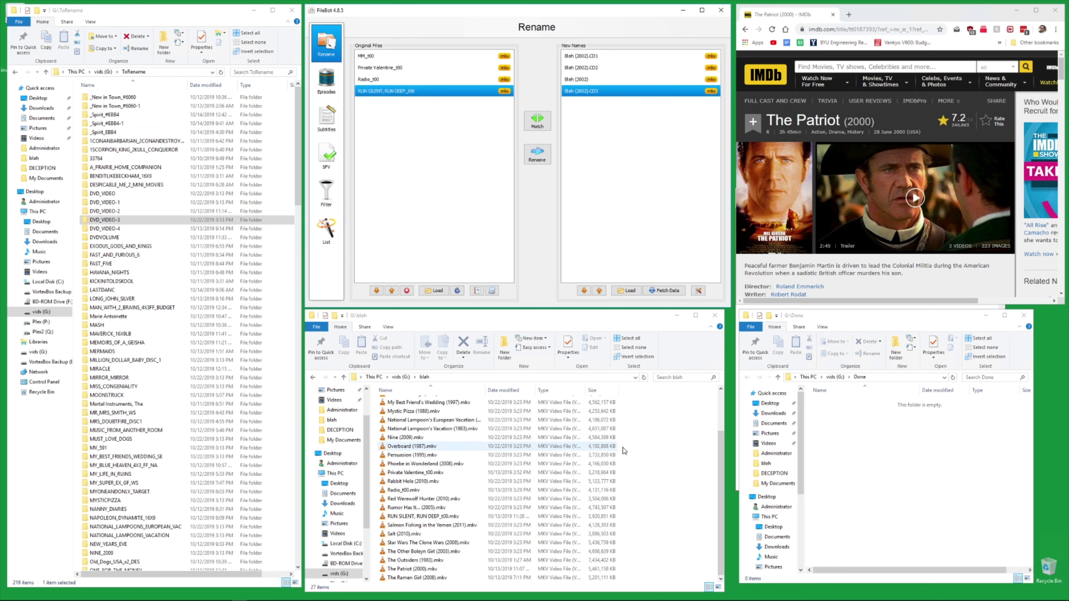
# List mm, private valentine, radio and run silent in investigate.txt, and remove all remaining files except MM_t00 from the original files list.
pyautogui.click(780, 308)
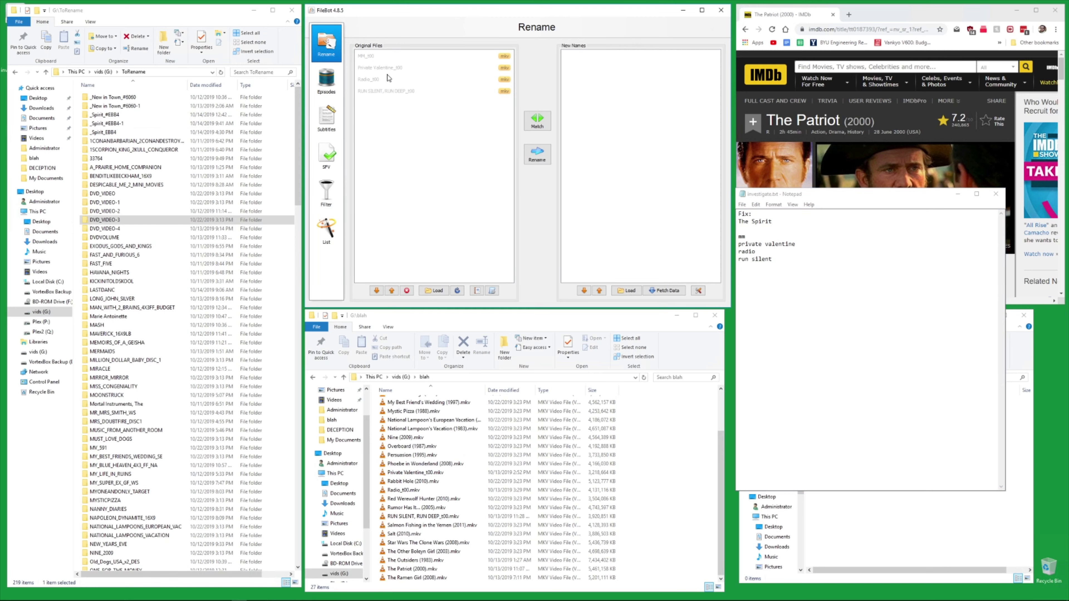
pyautogui.click(386, 71)
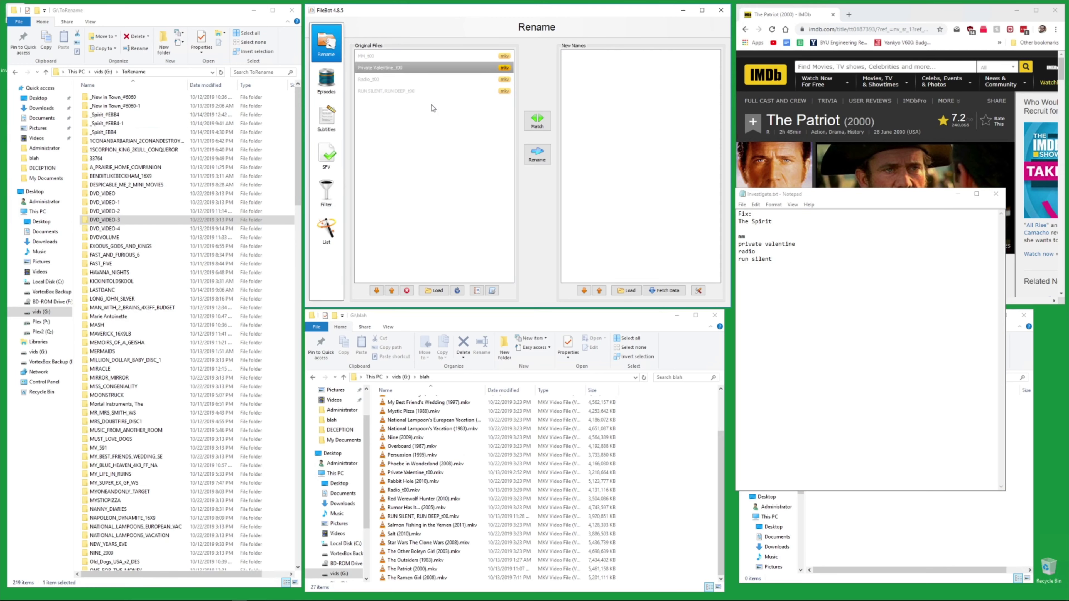
pyautogui.press('Delete')
pyautogui.press('Delete')
pyautogui.press('Delete')
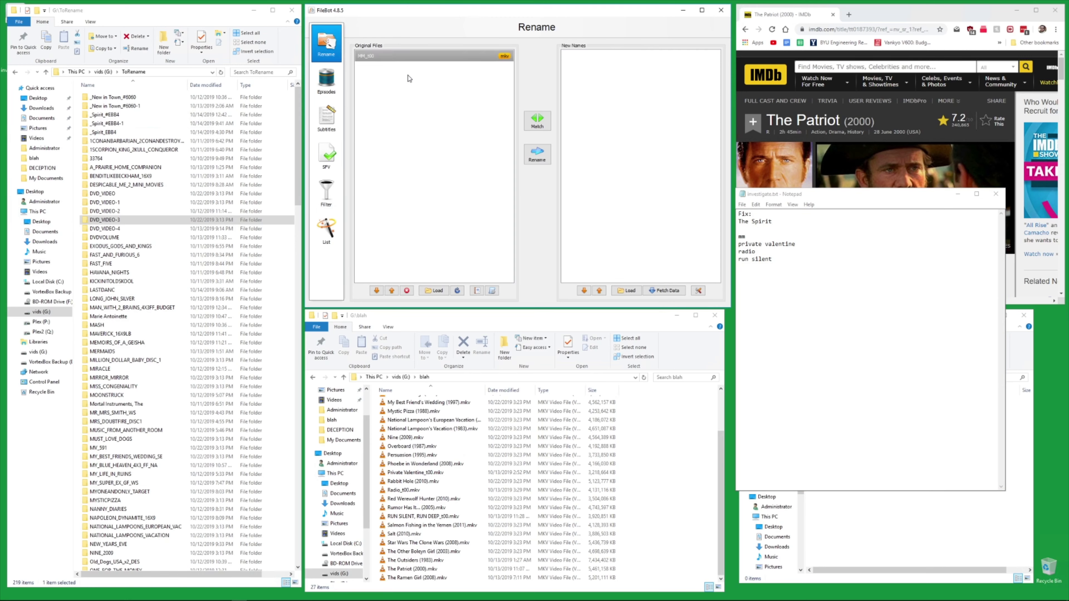
# Rename MM_t00.mkv in the blah folder to Mirror Mirror.mkv.
pyautogui.rightClick(400, 58)
pyautogui.click(374, 82)
pyautogui.click(400, 422)
pyautogui.scroll(2, 400, 426)
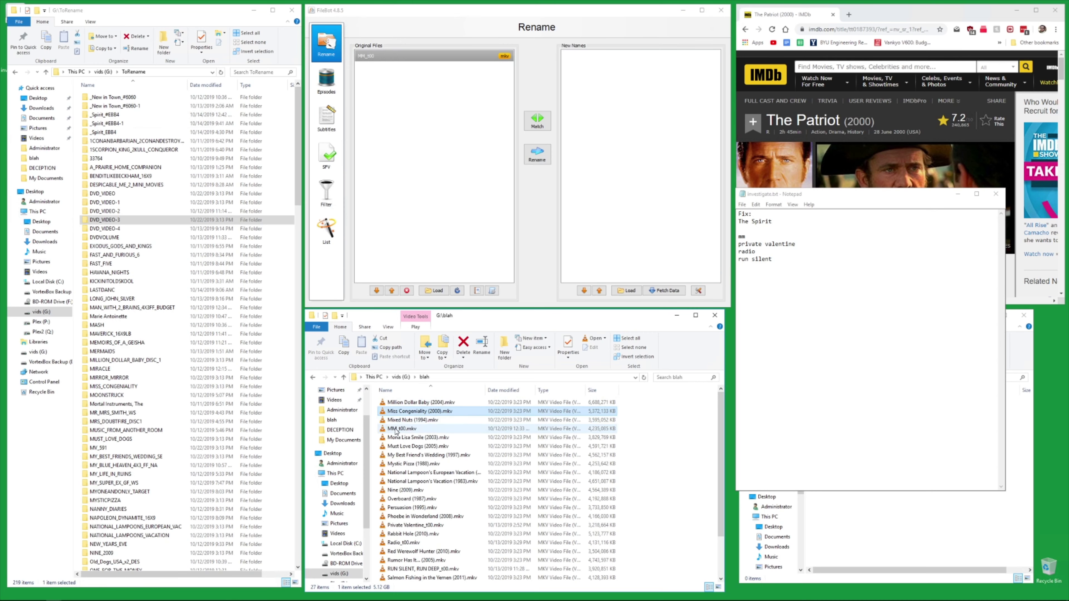
pyautogui.click(397, 428)
pyautogui.click(397, 430)
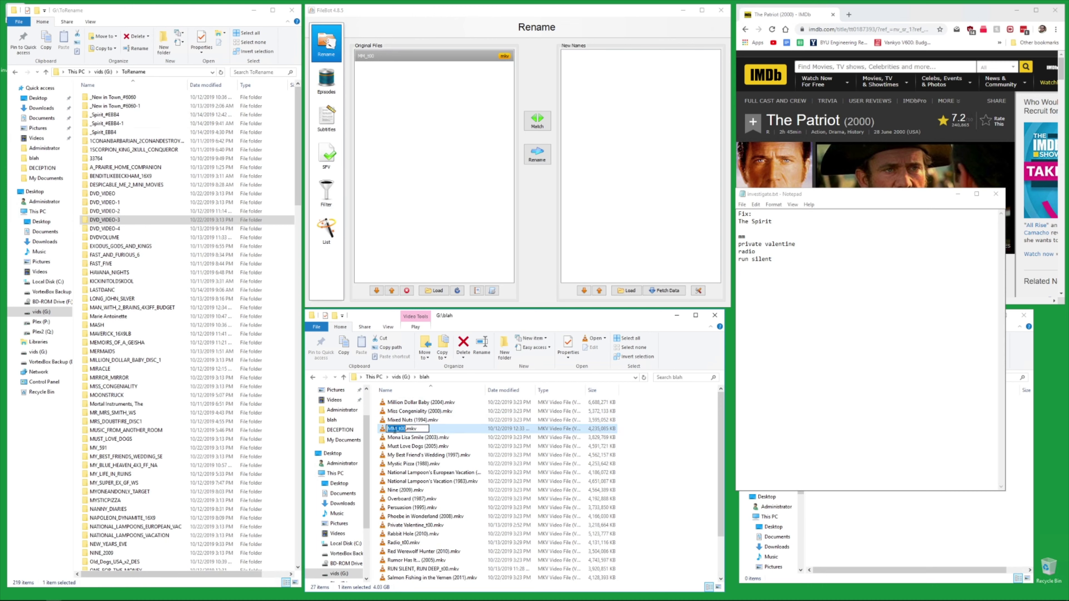
pyautogui.write('Mim')
pyautogui.write('ror Mirror')
pyautogui.press('Return')
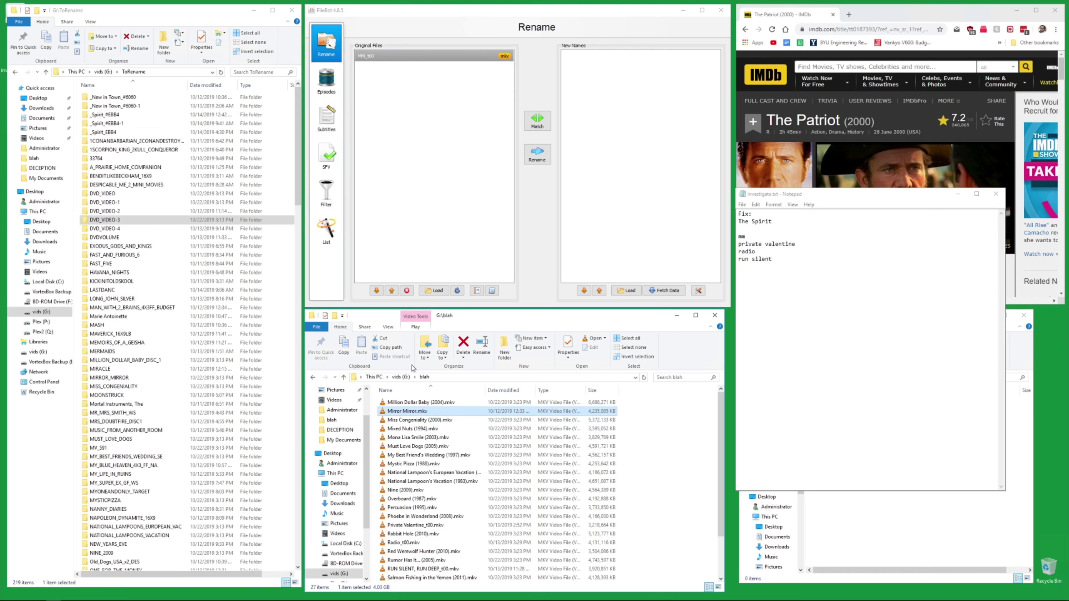
# Load Mirror Mirror.mkv into FileBot, match it to the first Mirror Mirror result from OMDb, and rename it.
pyautogui.moveTo(411, 411); pyautogui.dragTo(430, 167)
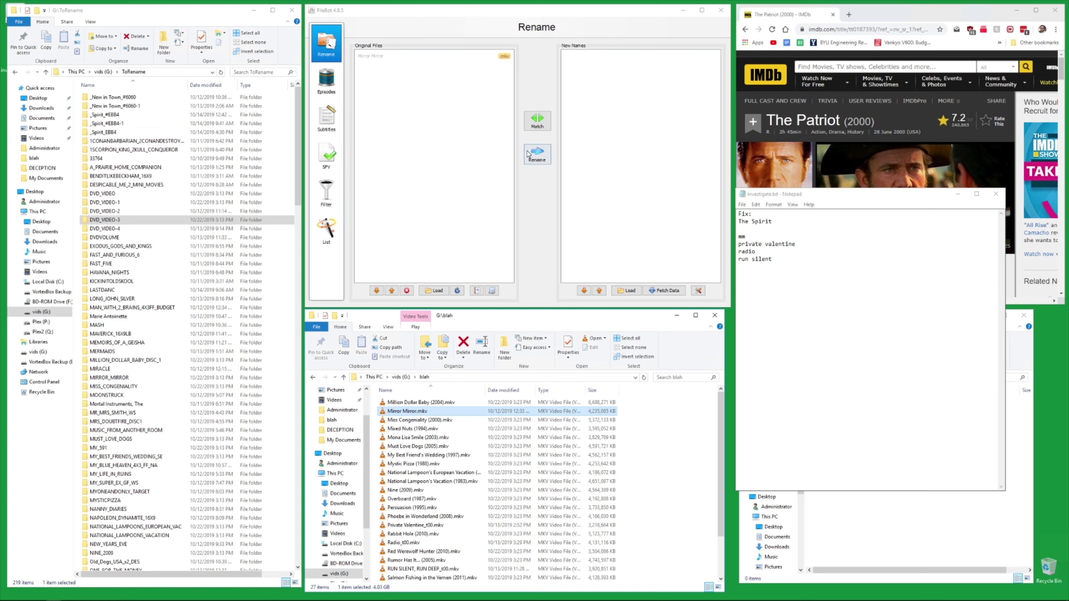
pyautogui.rightClick(448, 138)
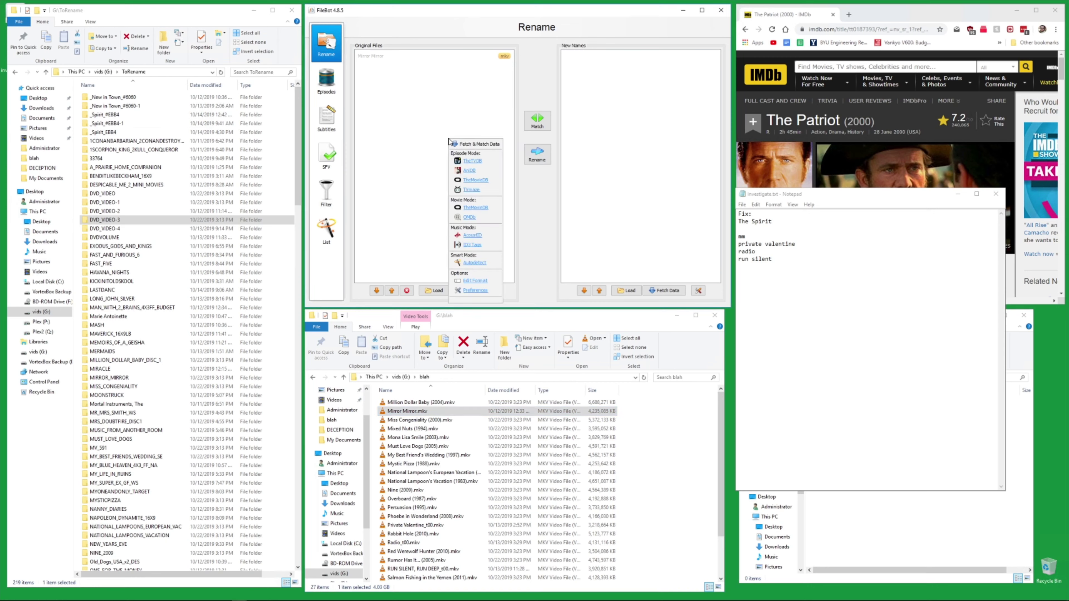
pyautogui.click(470, 218)
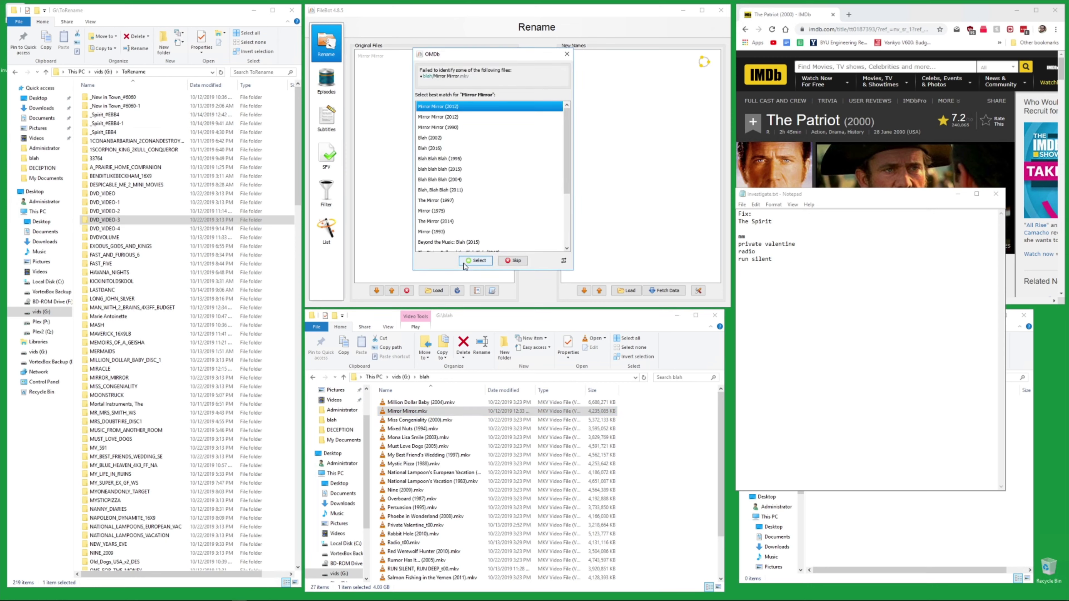
pyautogui.doubleClick(435, 108)
pyautogui.click(537, 154)
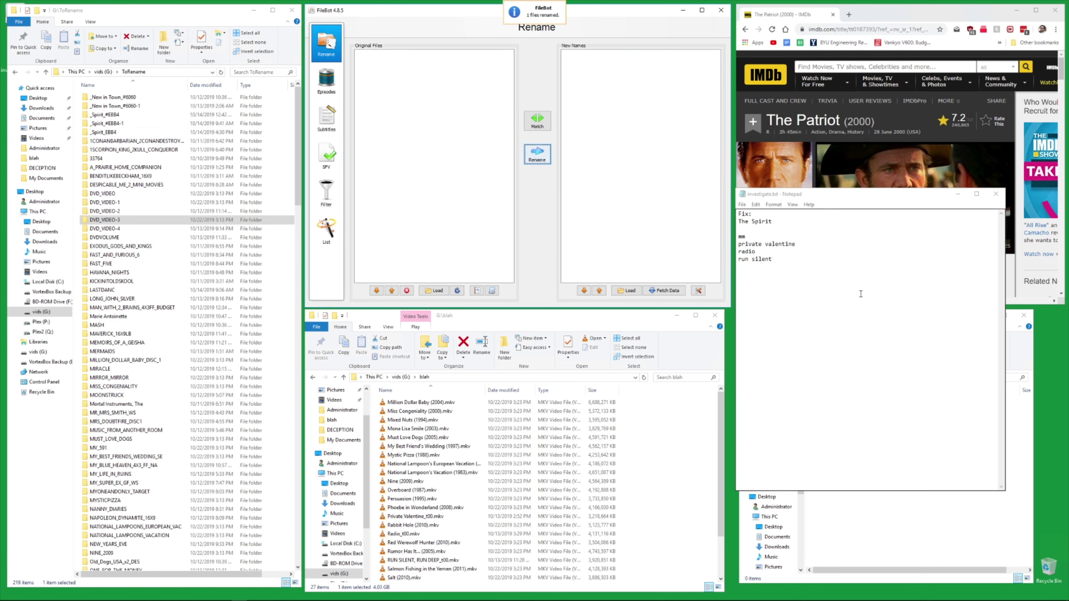
# Delete the mm and radio entries from the notes in investigate.txt.
pyautogui.click(774, 270)
pyautogui.moveTo(747, 237); pyautogui.dragTo(738, 236)
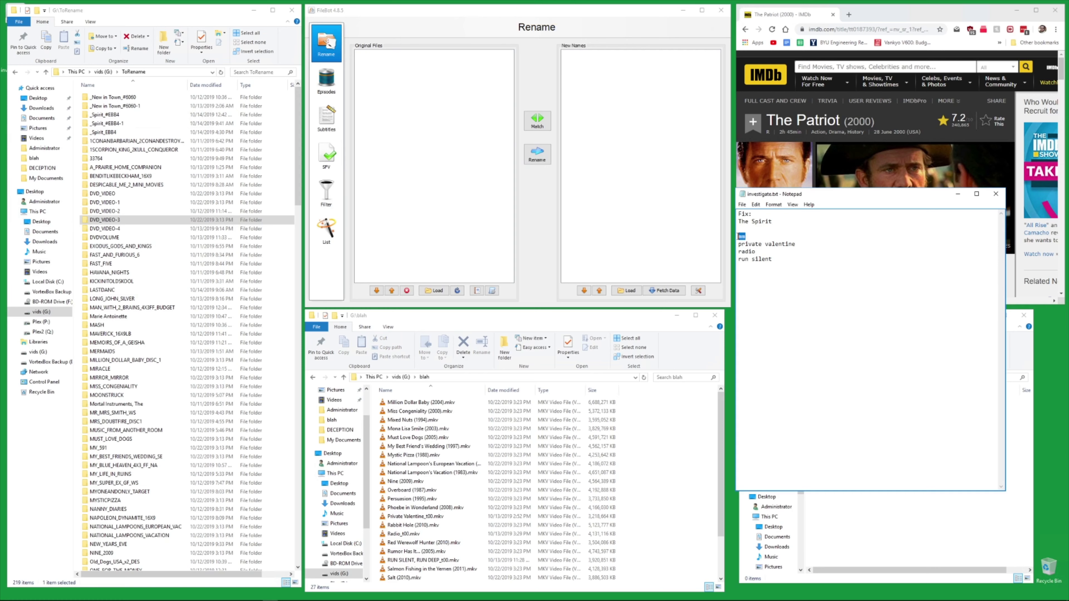
pyautogui.press('BackSpace')
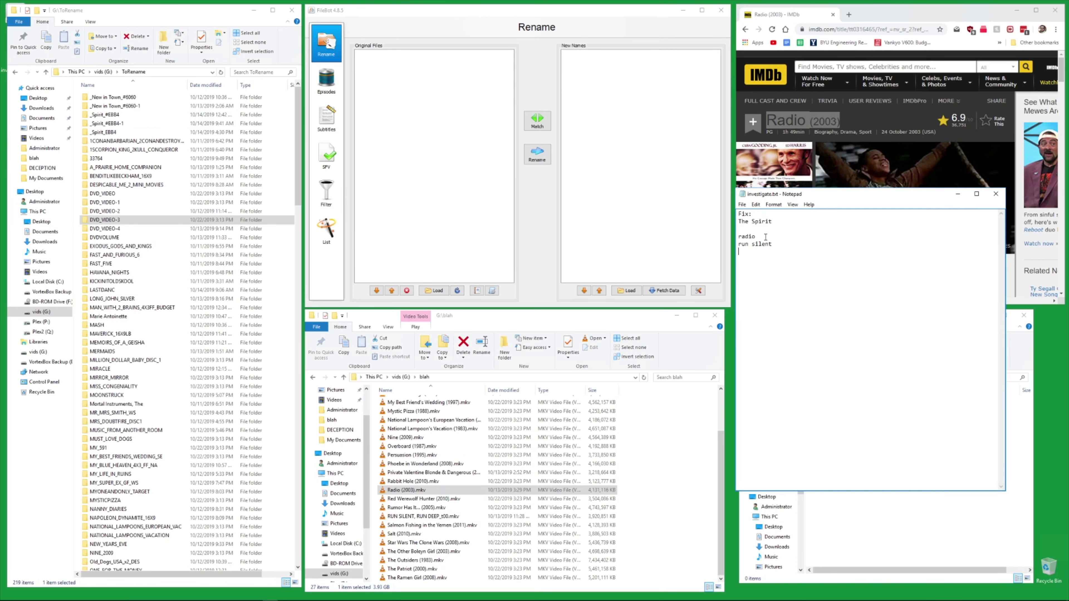
pyautogui.moveTo(766, 237); pyautogui.dragTo(736, 237)
pyautogui.press('Delete')
pyautogui.press('Delete')
# Search IMDb for "run silent", open Run Silent Run Deep (1958), and copy its title with the year.
pyautogui.click(819, 67)
pyautogui.write('run silent')
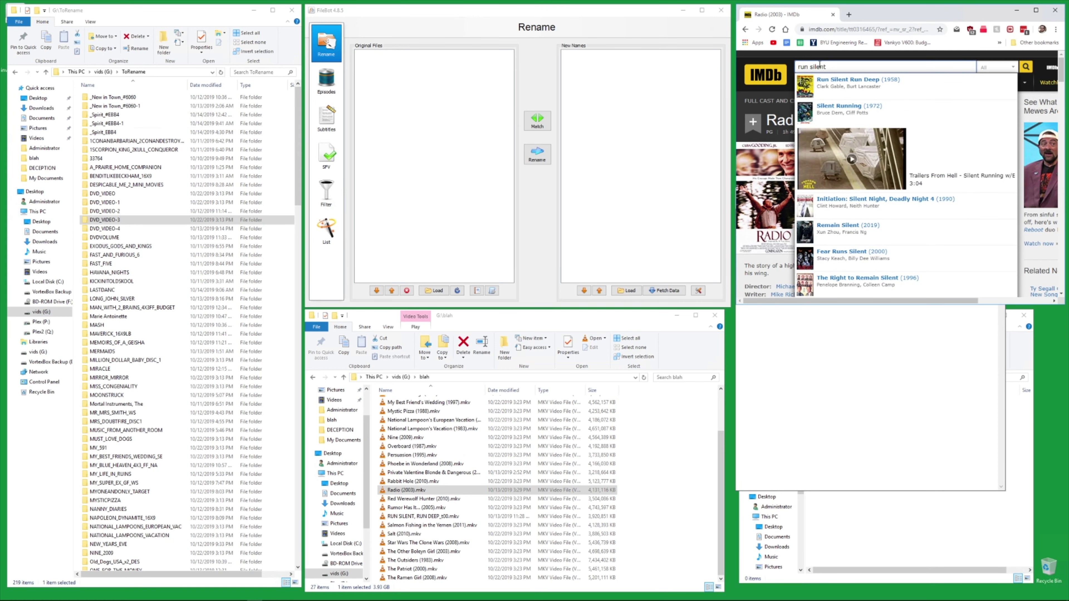
pyautogui.press('Down')
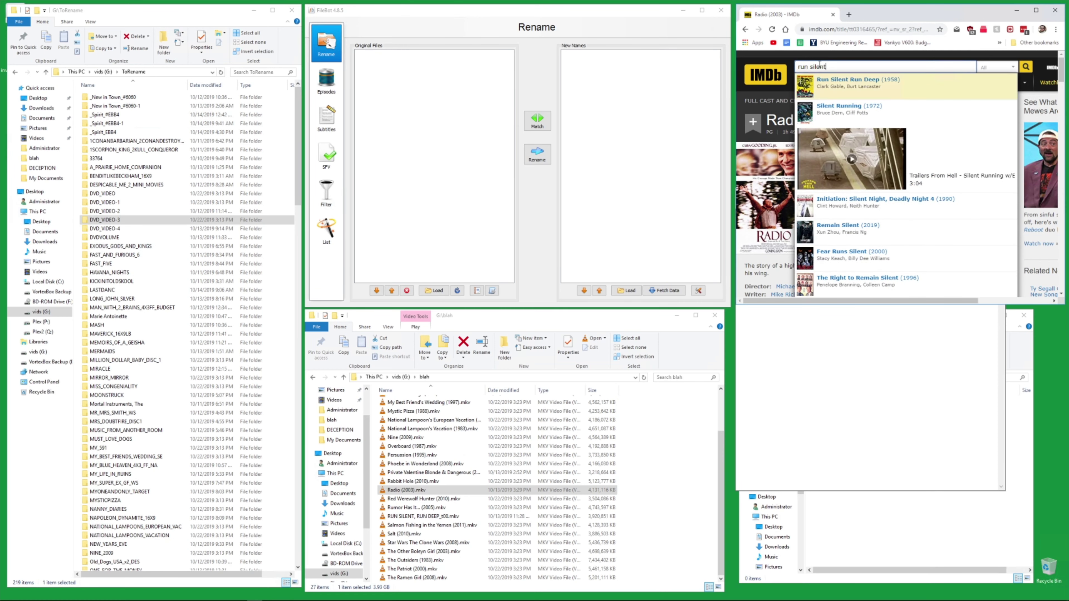
pyautogui.press('Return')
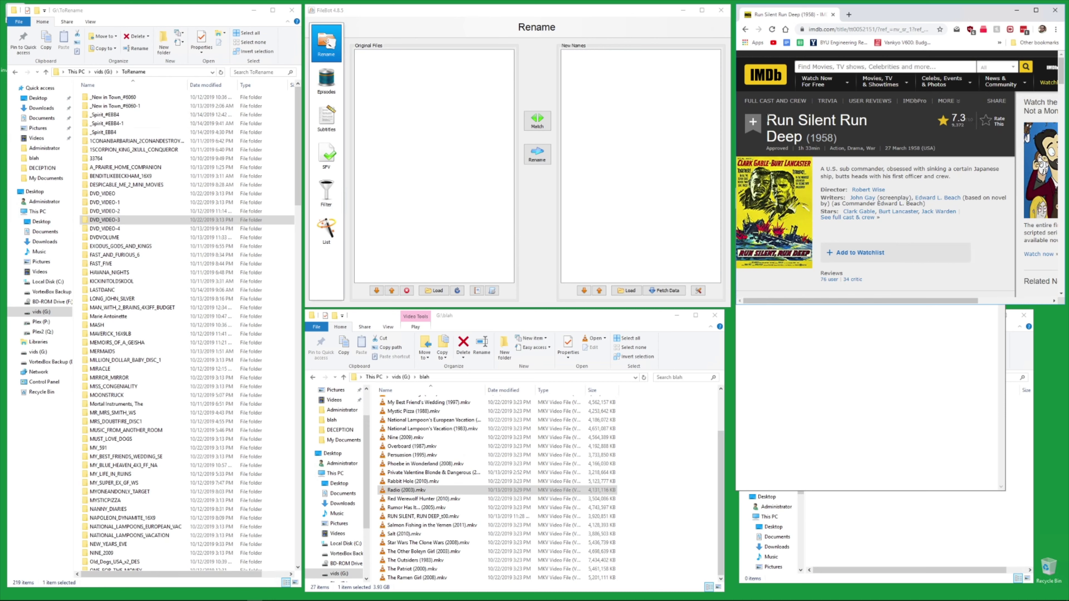
pyautogui.moveTo(767, 118); pyautogui.dragTo(845, 137)
pyautogui.hotkey('ctrl', 'c')
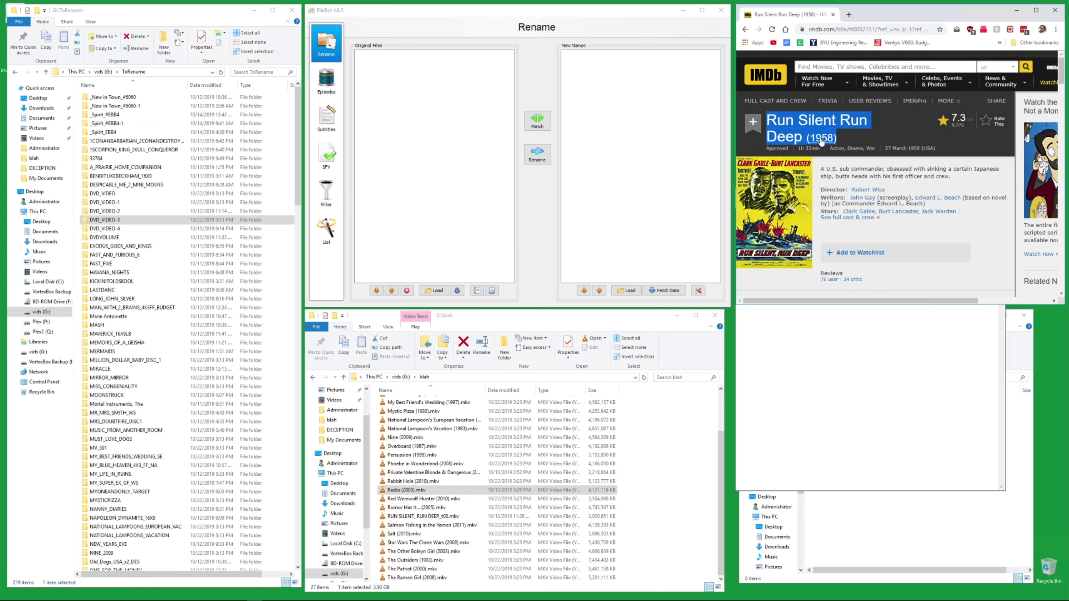
# Rename RUN SILENT, RUN DEEP_t00.mkv in the blah folder to Run Silent Run Deep (1958).mkv using the copied title.
pyautogui.click(396, 490)
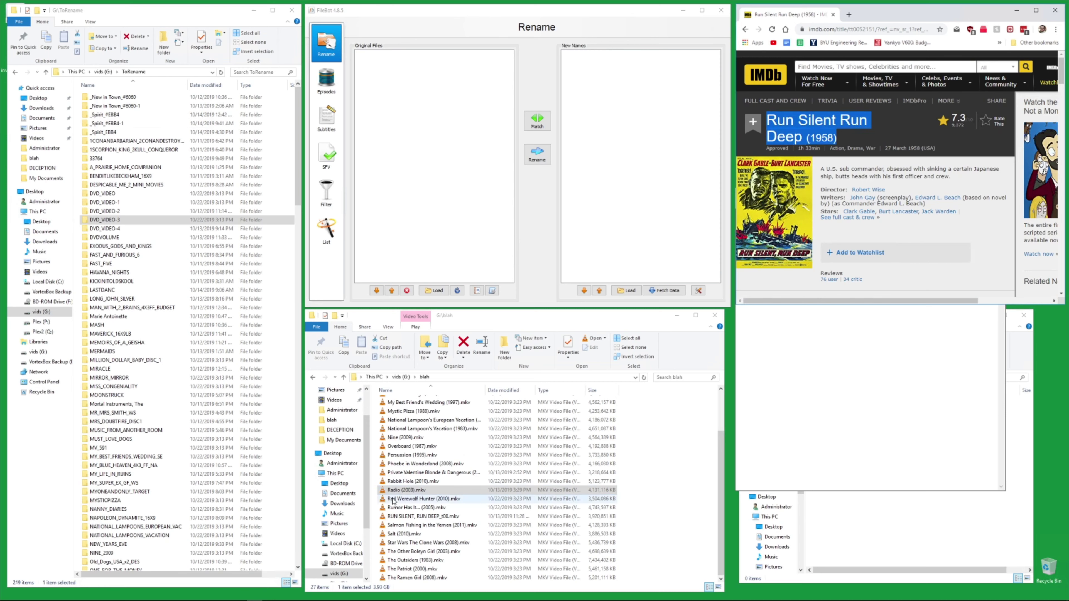
pyautogui.click(410, 516)
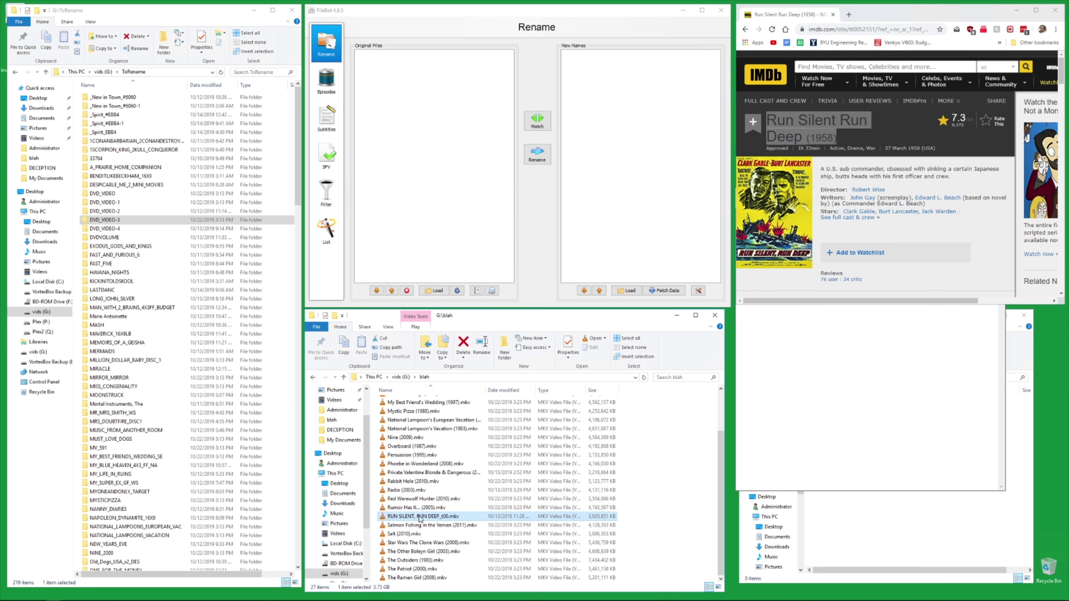
pyautogui.click(420, 517)
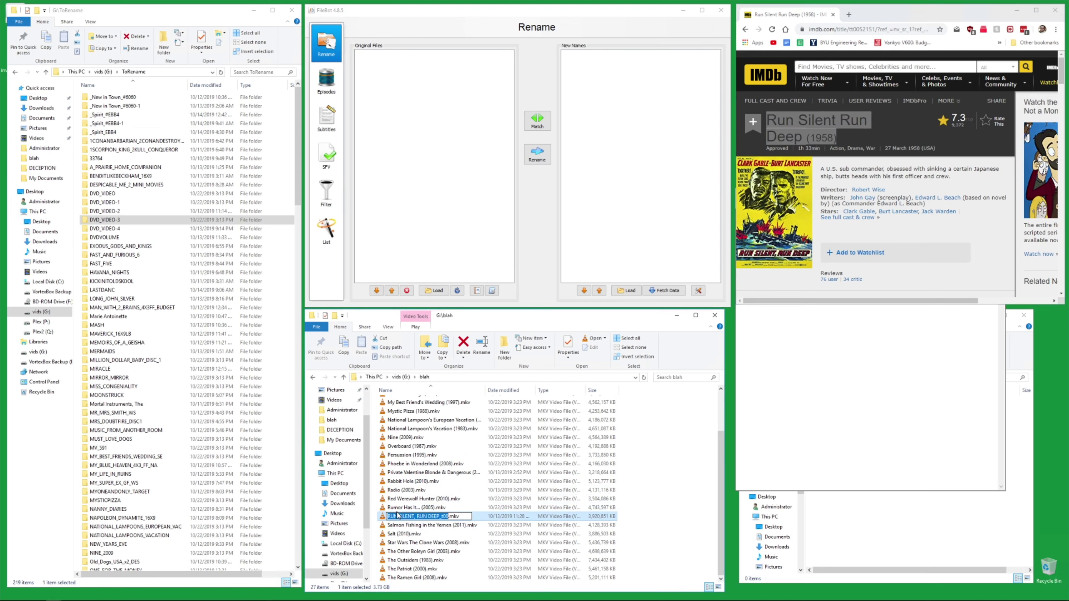
pyautogui.hotkey('ctrl', 'v')
pyautogui.rightClick(422, 515)
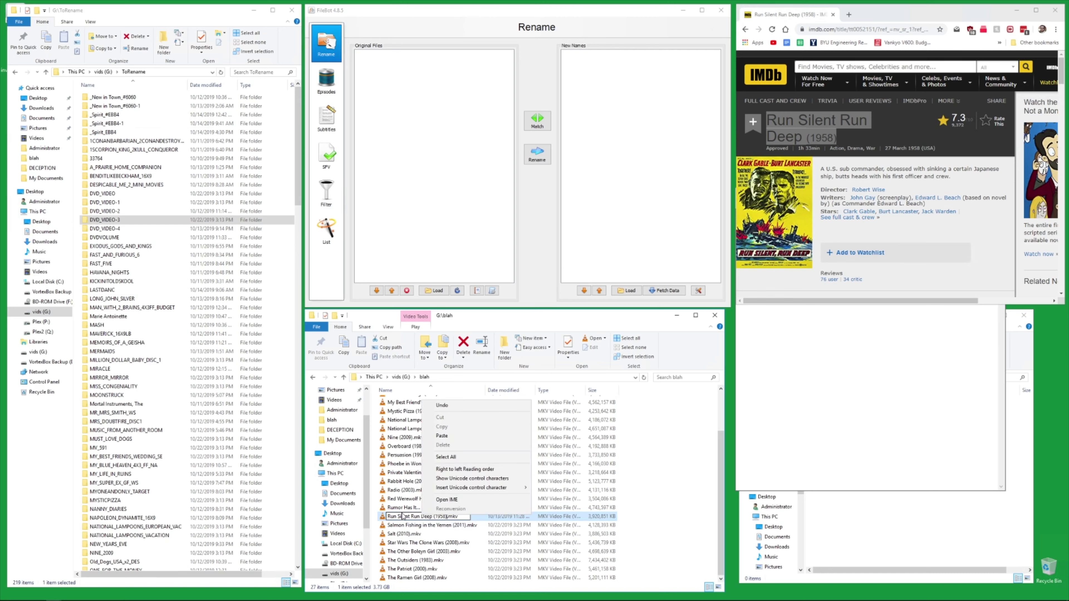
pyautogui.click(441, 436)
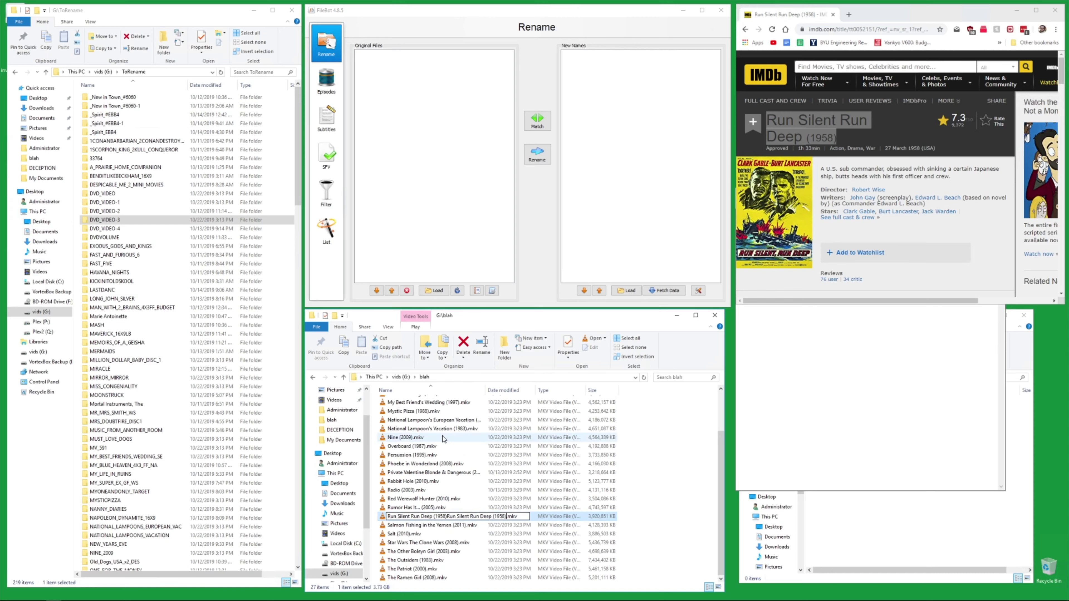
pyautogui.hotkey('ctrl', 'z')
pyautogui.hotkey('ctrl', 'v')
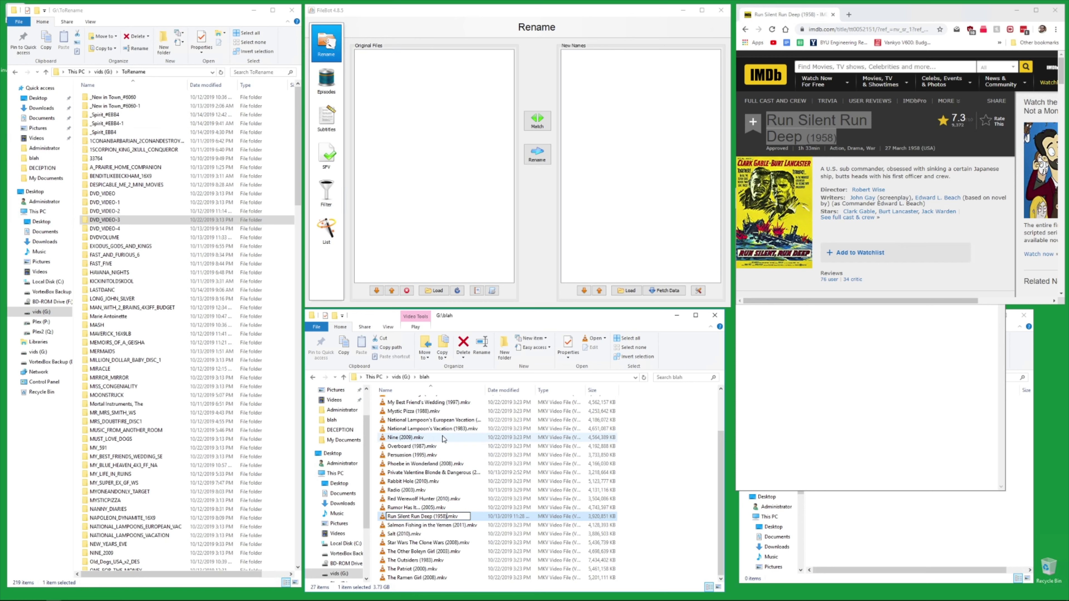
pyautogui.press('Return')
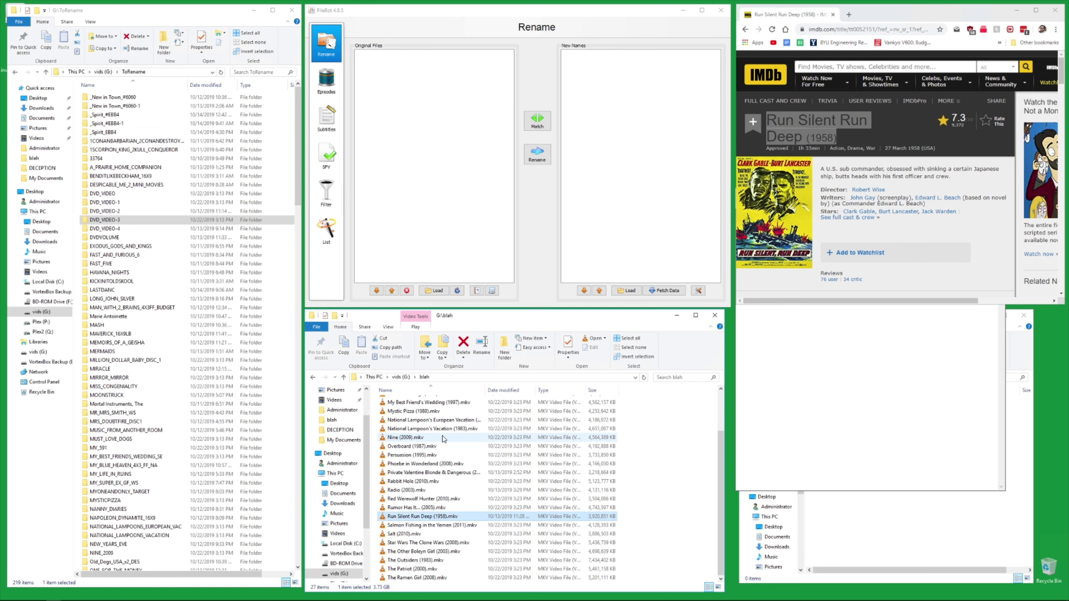
# Play Run Silent Run Deep (1958).mkv in VLC, skip ahead to check that it is the right film, and close the player.
pyautogui.doubleClick(419, 517)
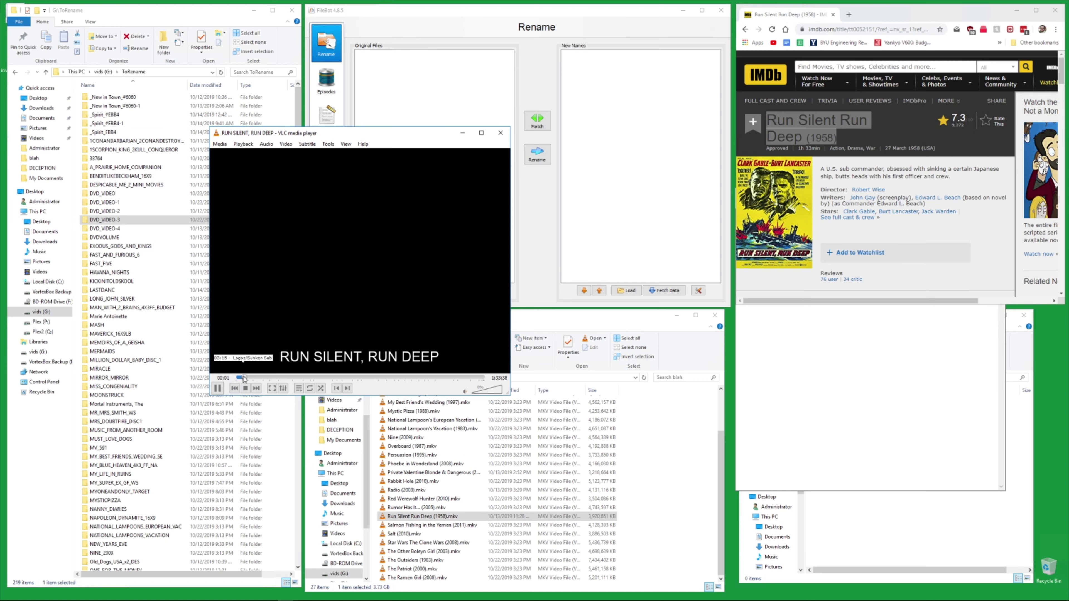
pyautogui.moveTo(241, 378); pyautogui.dragTo(253, 381)
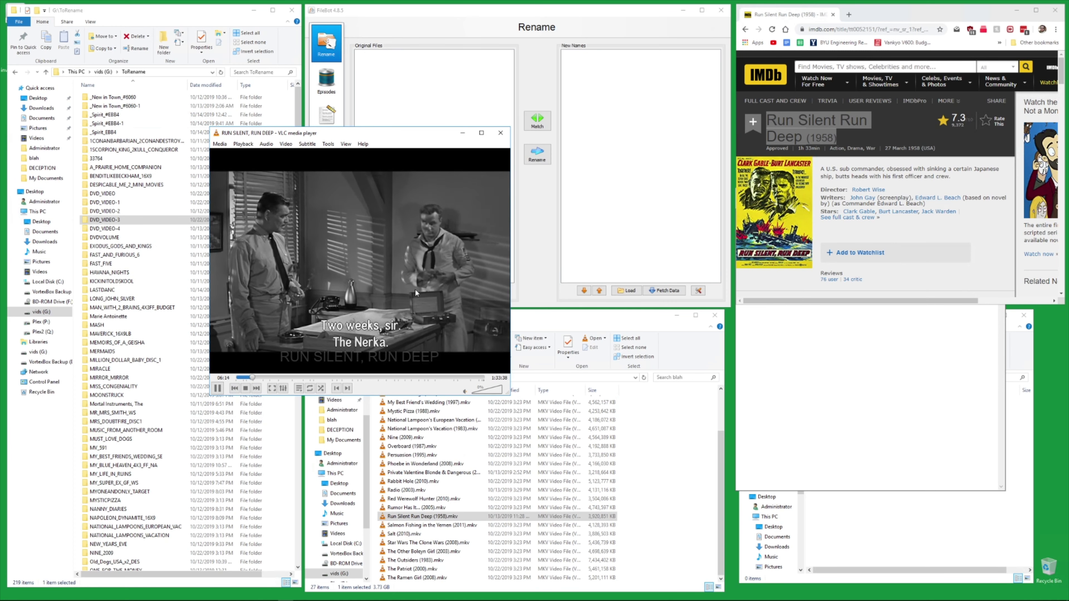
pyautogui.click(501, 133)
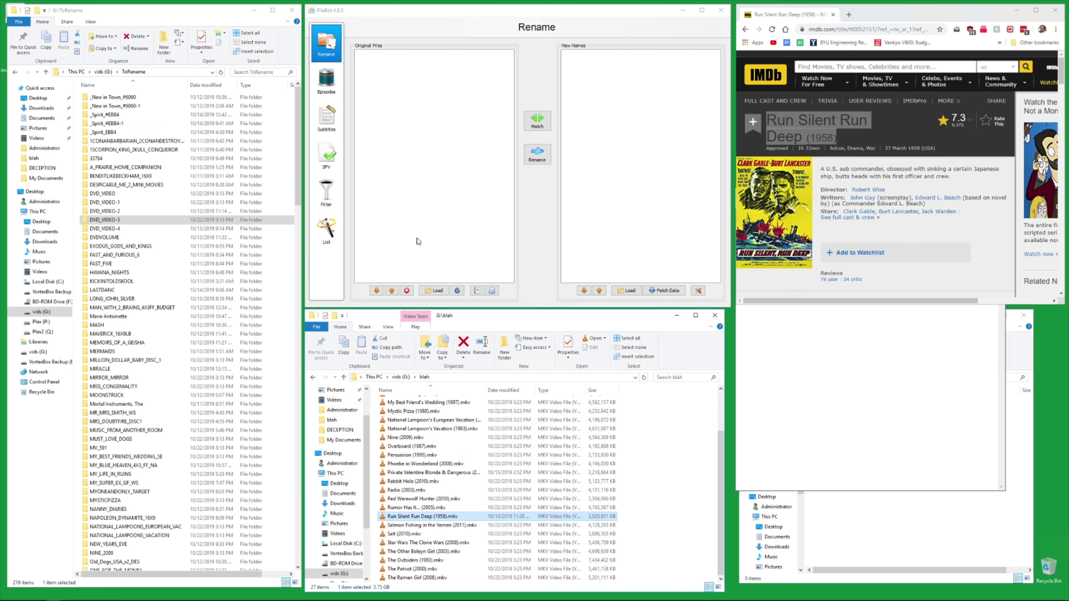
# Move all the MKV files from the blah folder into the Done folder on the vids (G:) drive.
pyautogui.click(411, 437)
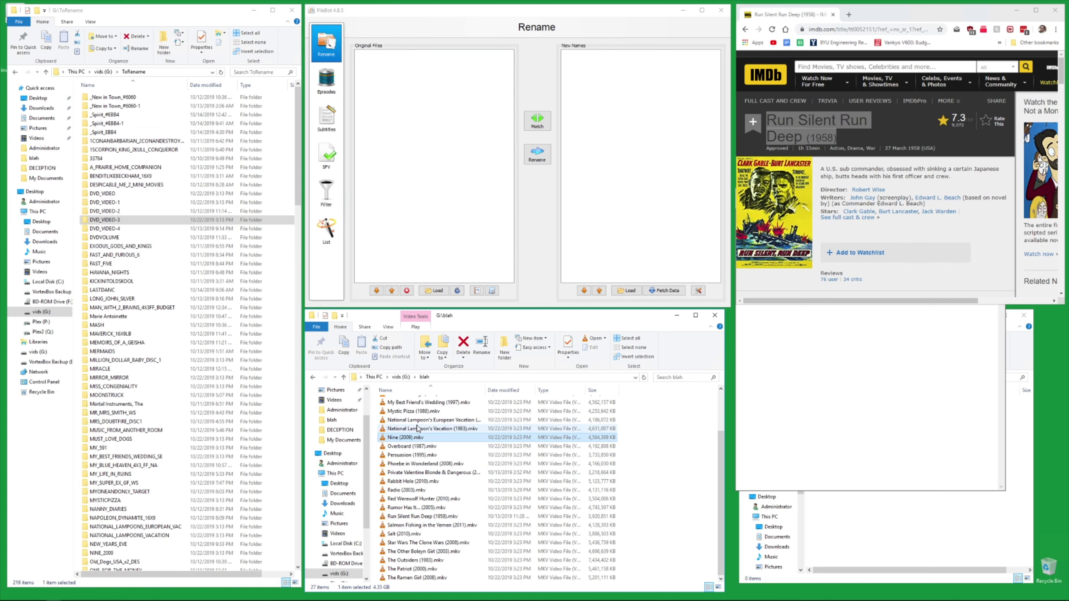
pyautogui.hotkey('ctrl', 'a')
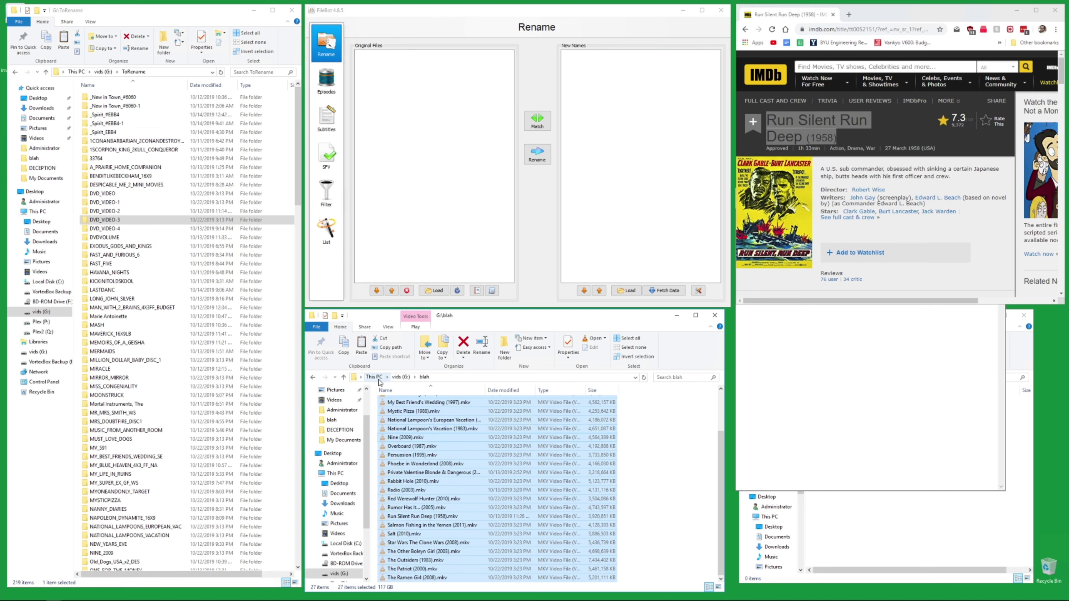
pyautogui.click(401, 377)
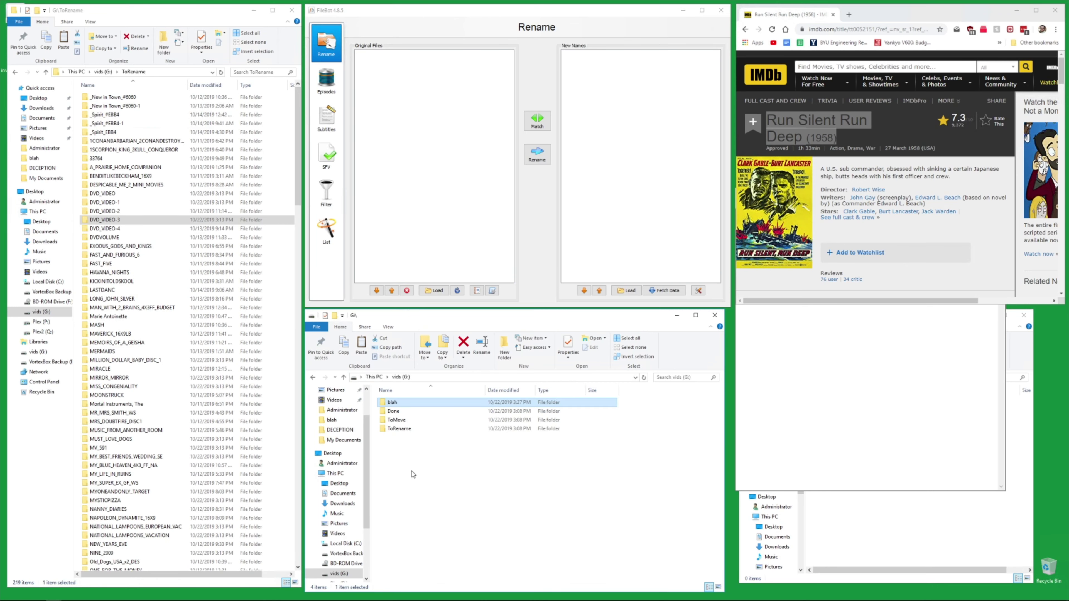
pyautogui.click(395, 412)
pyautogui.doubleClick(394, 413)
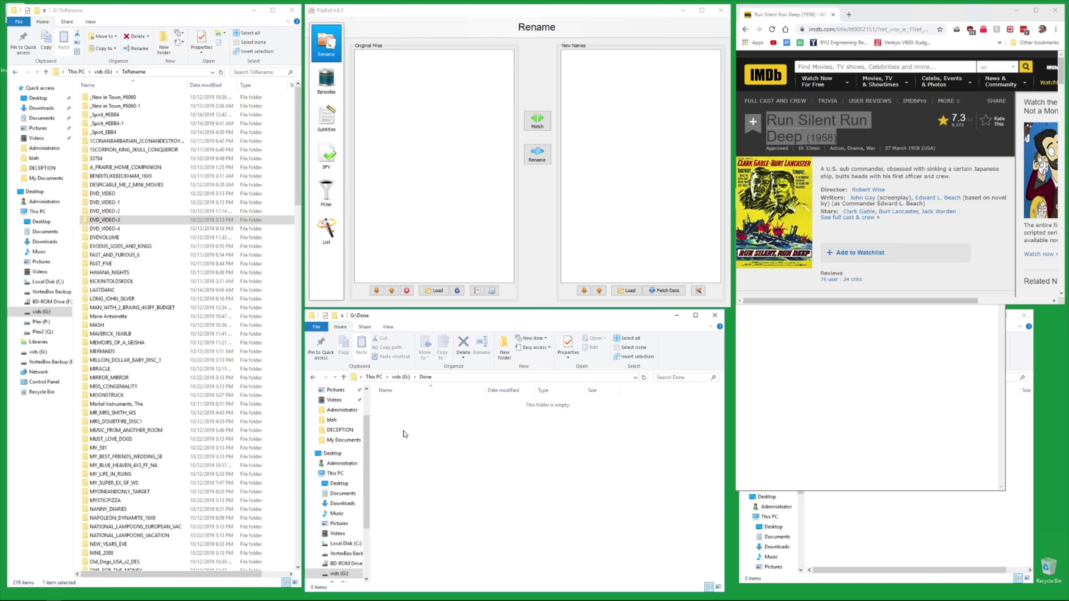
pyautogui.hotkey('ctrl', 'v')
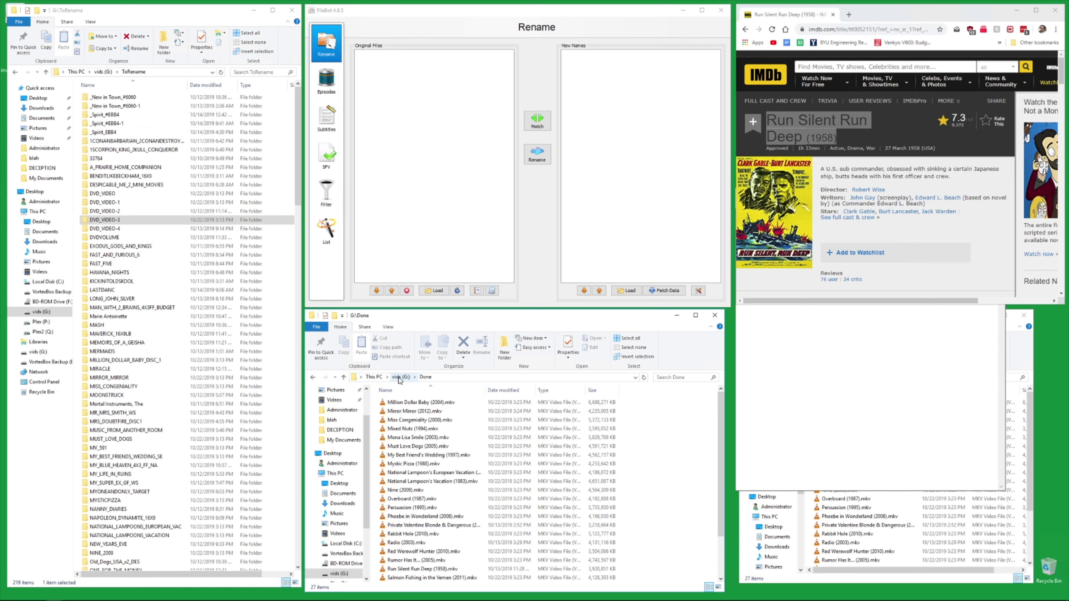
# Delete the emptied blah folder from the vids (G:) drive.
pyautogui.click(398, 378)
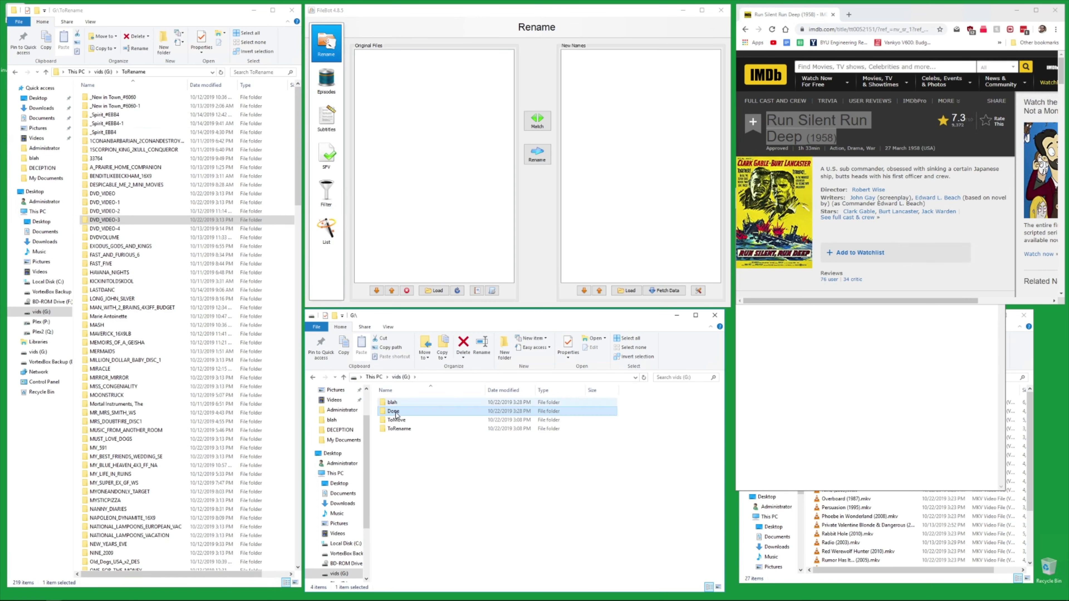
pyautogui.click(391, 403)
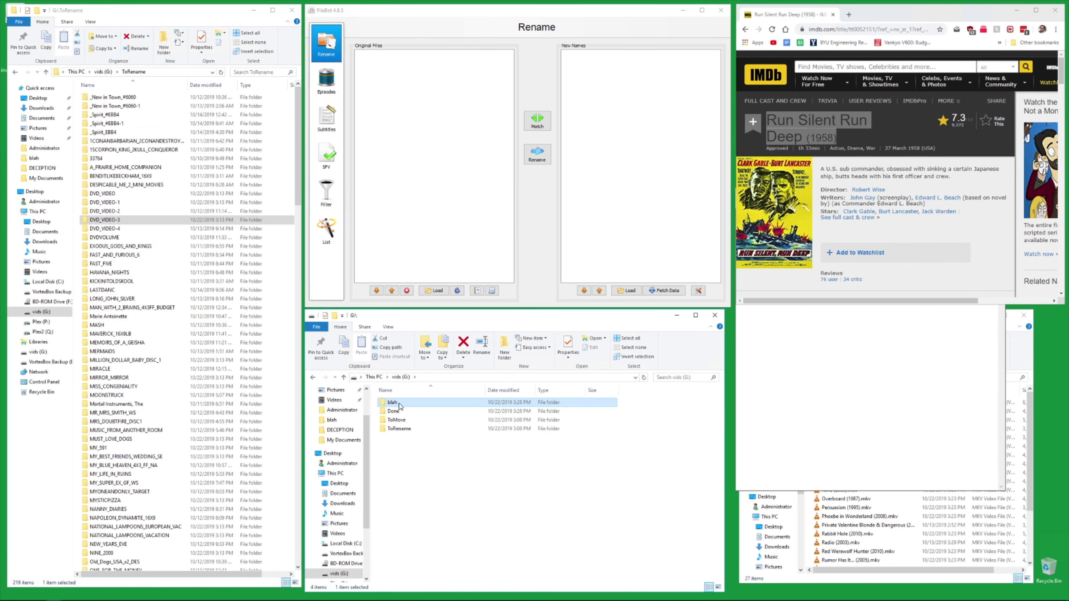
pyautogui.press('Delete')
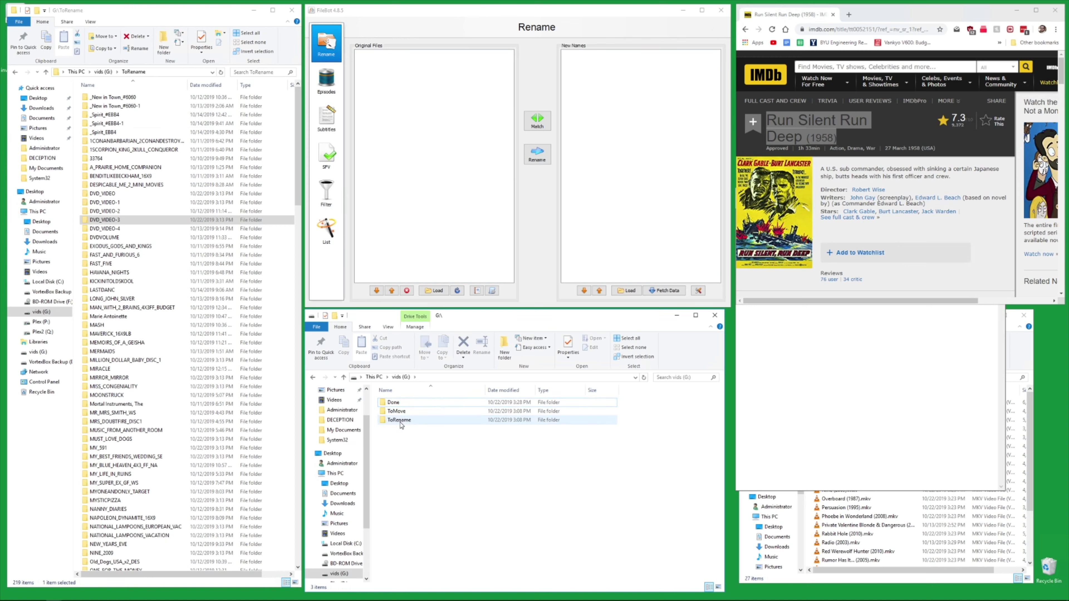
# Look inside the ToRename folder and the ToMove folder on the vids (G:) drive.
pyautogui.doubleClick(398, 420)
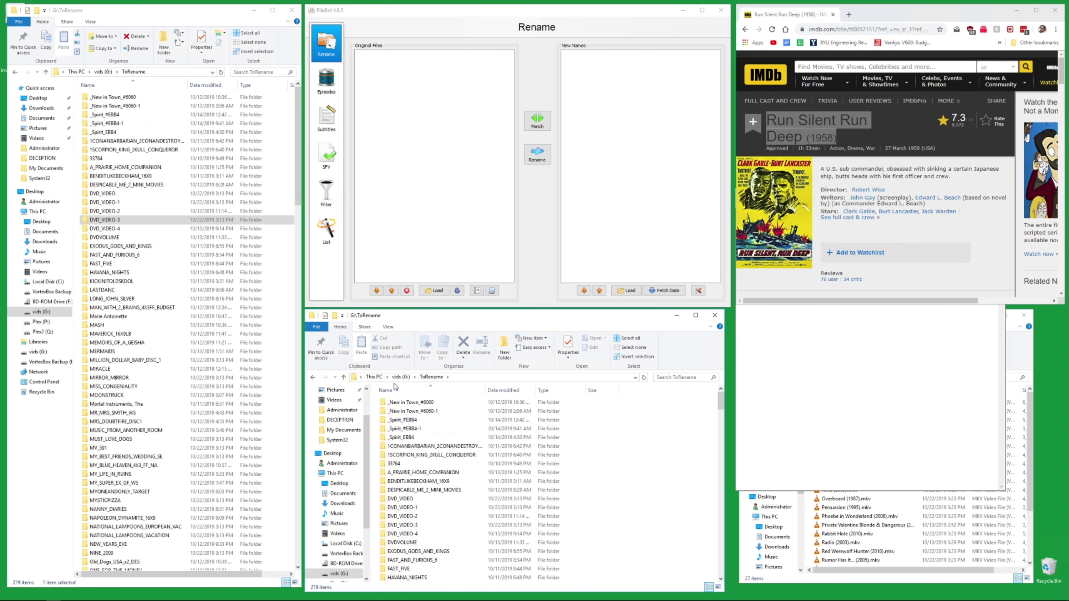
pyautogui.press('BackSpace')
pyautogui.doubleClick(394, 413)
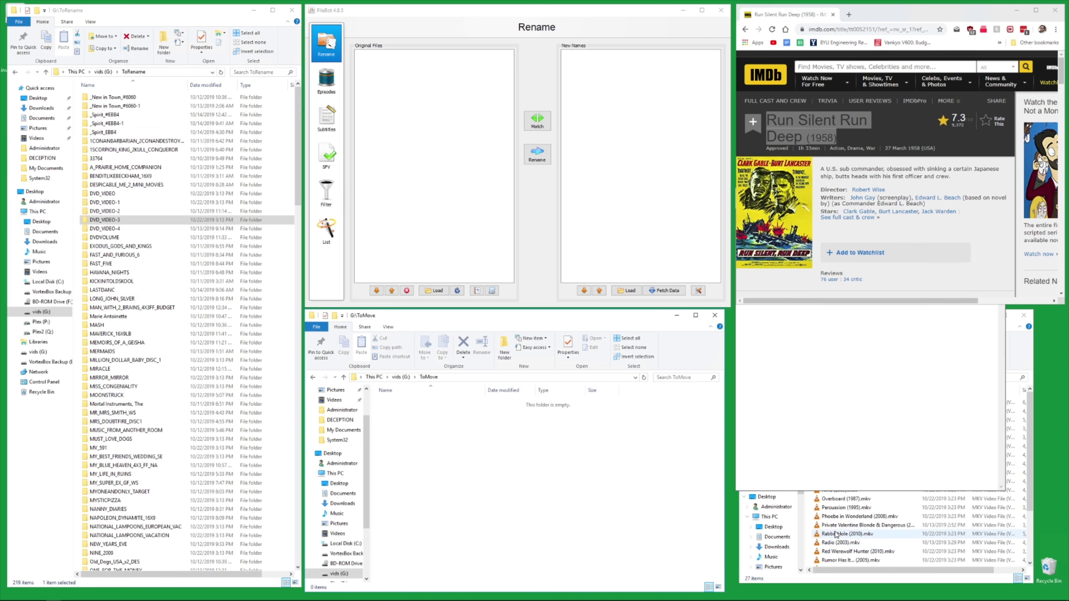
pyautogui.moveTo(169, 599)
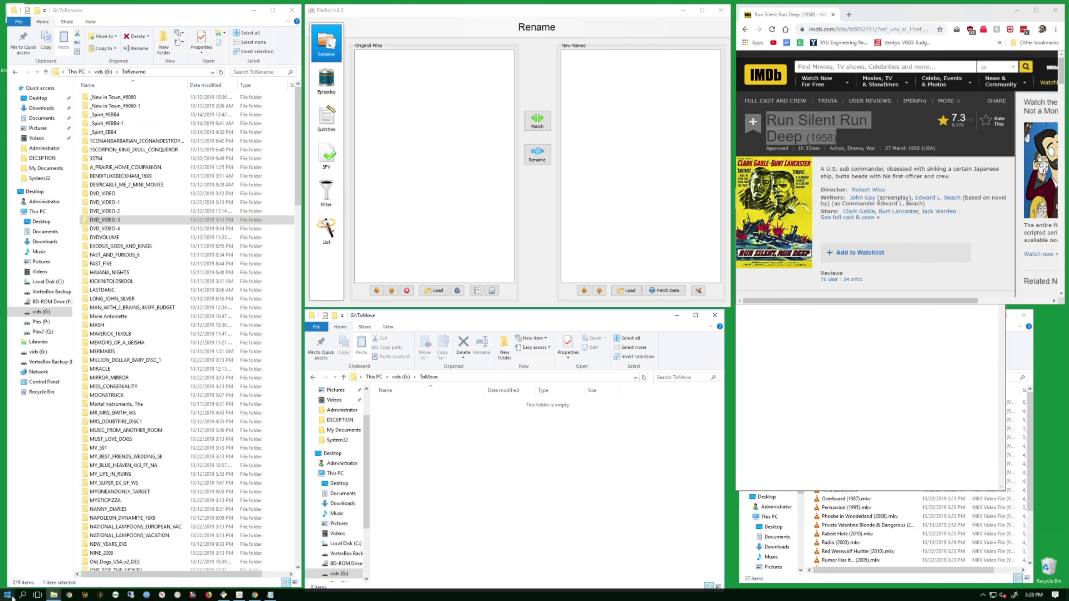
pyautogui.click(136, 149)
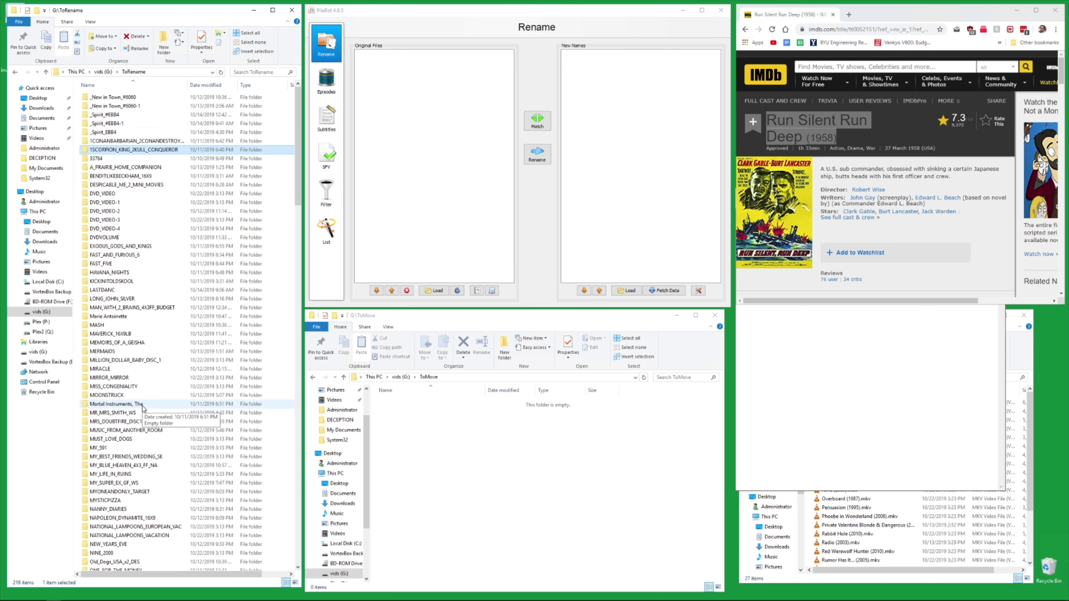
# Launch Windows PowerShell (x86) and move its window away from the ToRename file list.
pyautogui.moveTo(54, 594)
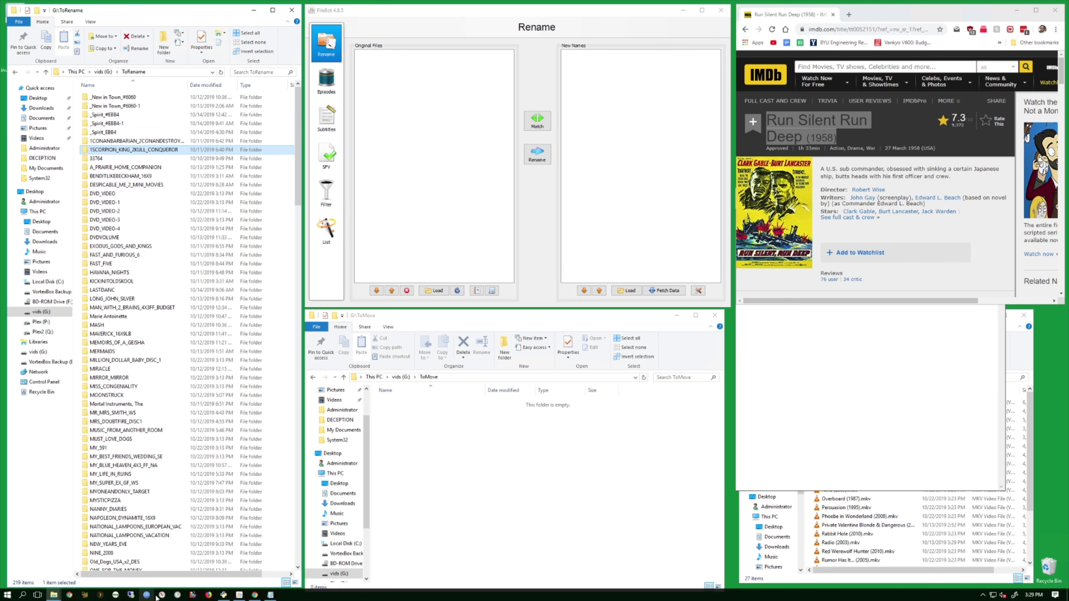
pyautogui.moveTo(223, 594)
pyautogui.click(10, 599)
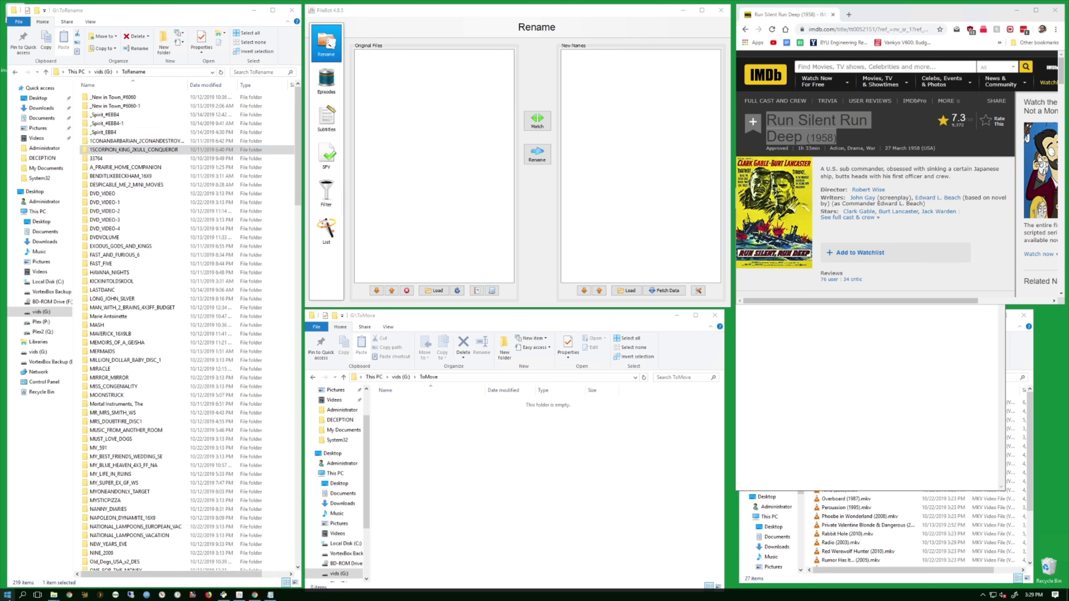
pyautogui.write('pow')
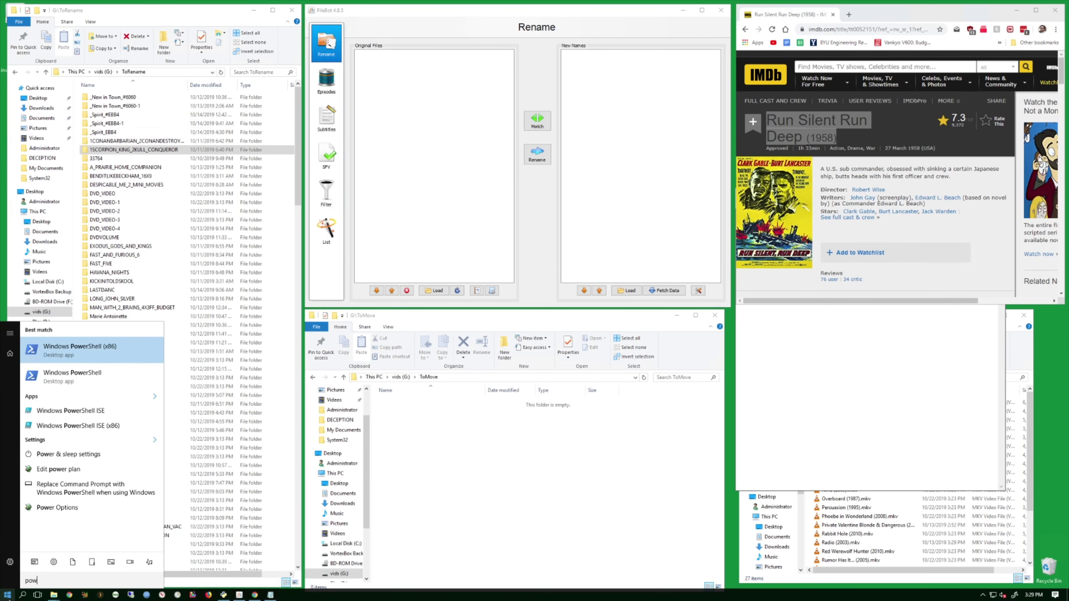
pyautogui.press('Return')
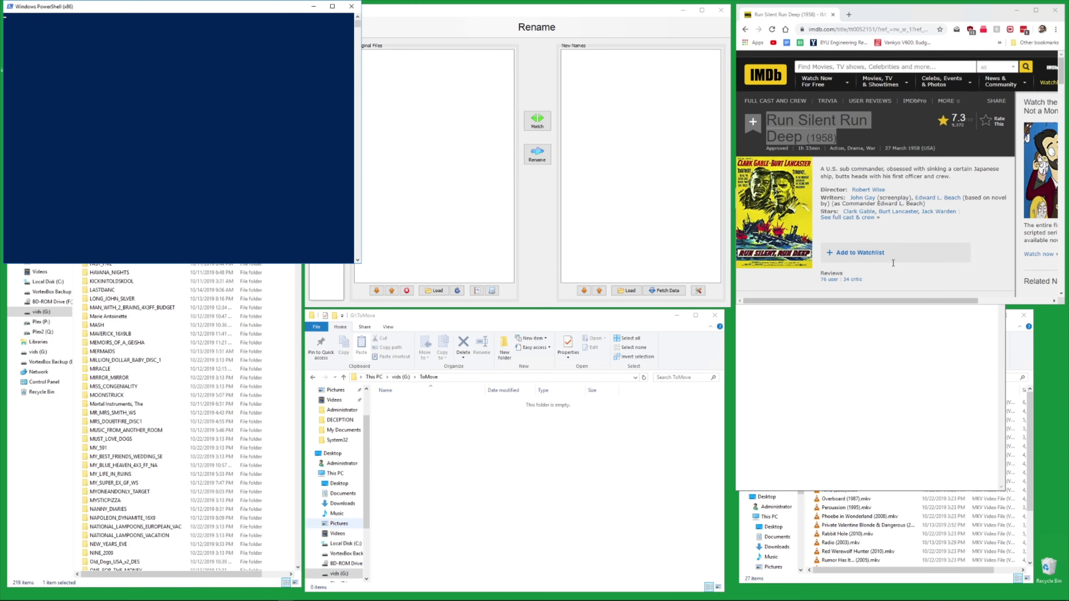
pyautogui.moveTo(252, 11); pyautogui.dragTo(808, 155)
# Bring up investigate.txt over the PowerShell window to view the saved robocopy command.
pyautogui.hotkey('alt', 'Tab')
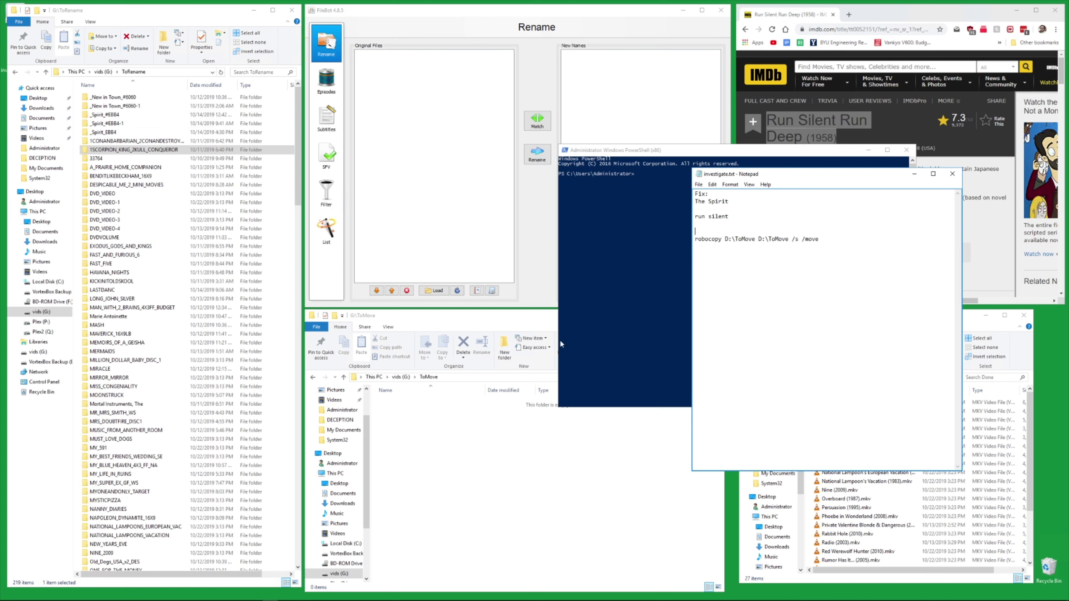
pyautogui.click(603, 319)
pyautogui.click(803, 432)
pyautogui.click(582, 307)
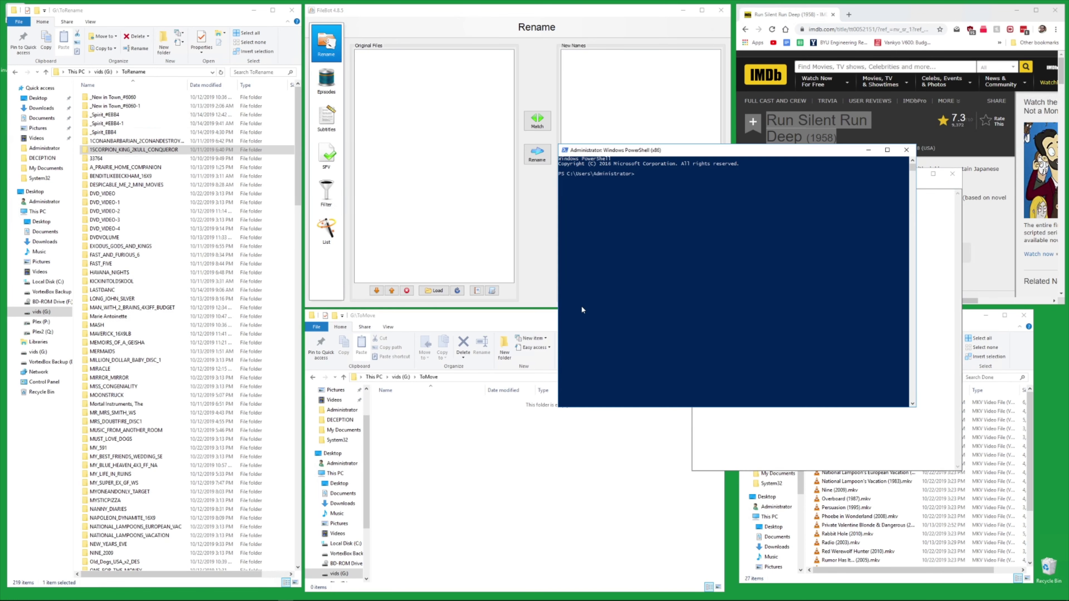
pyautogui.click(752, 444)
pyautogui.click(649, 234)
pyautogui.click(747, 428)
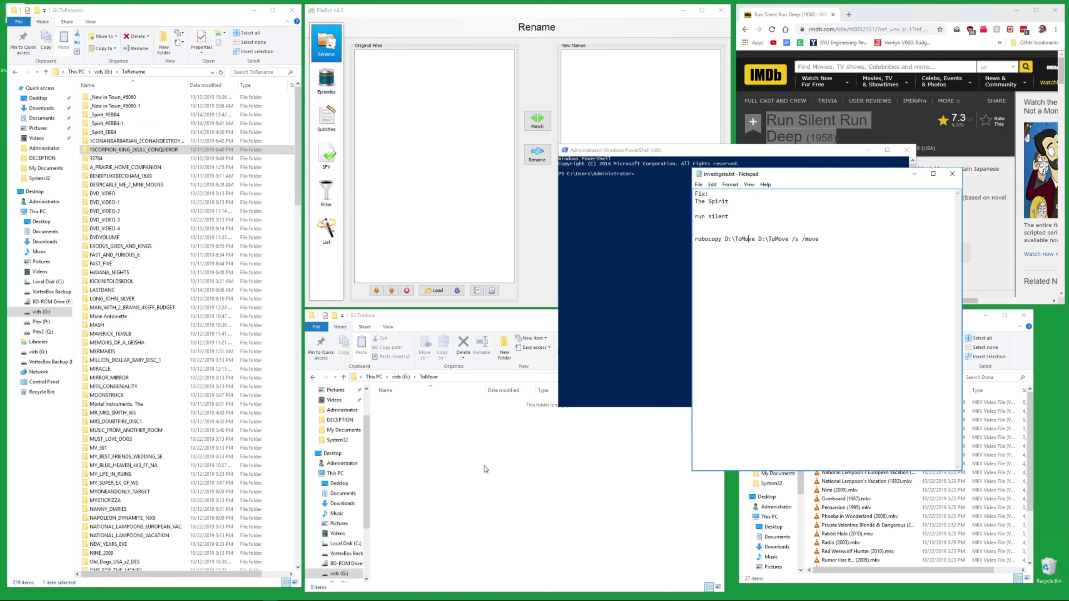
# Copy the full path of the G:\ToRename folder for use in PowerShell.
pyautogui.click(481, 480)
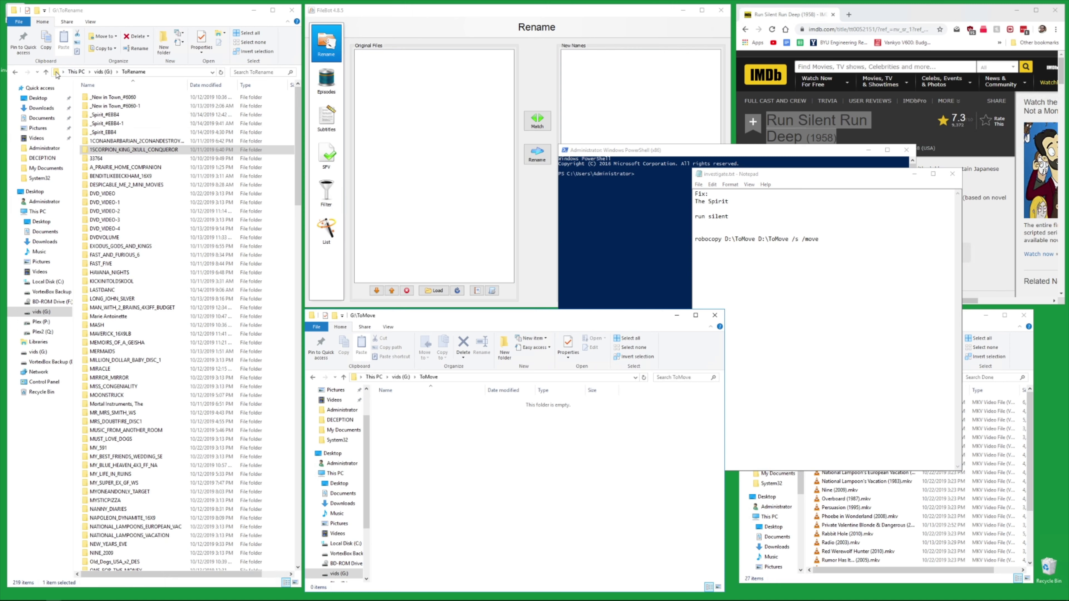
pyautogui.click(56, 72)
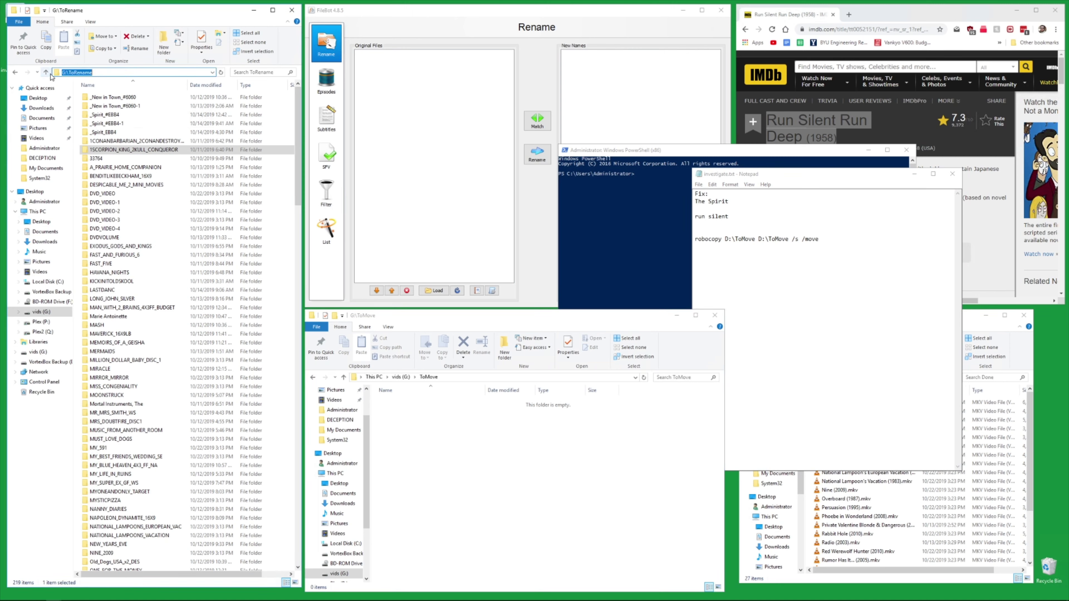
pyautogui.rightClick(79, 70)
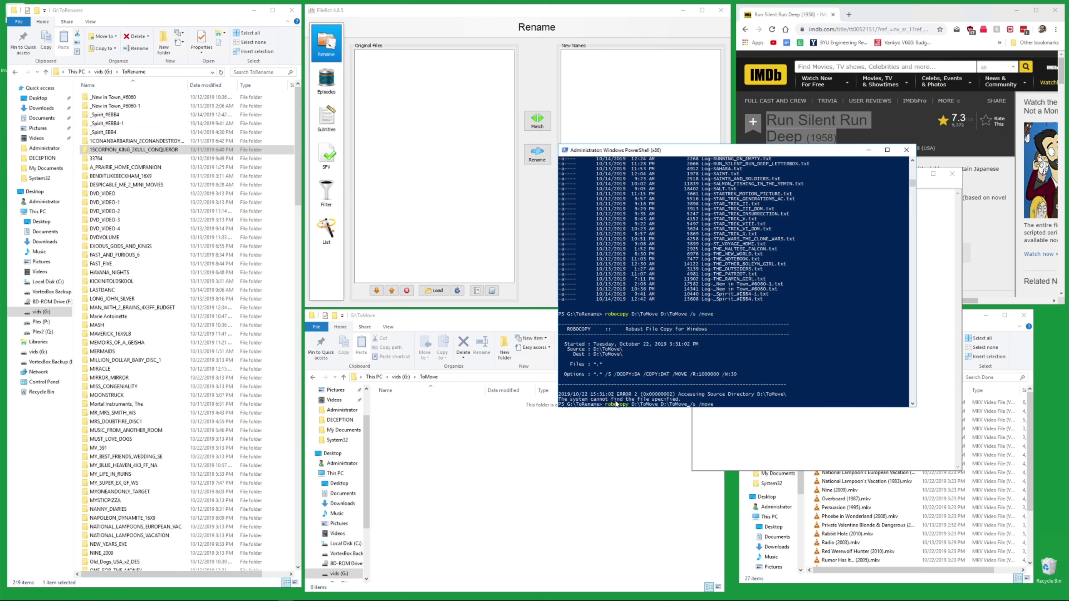
# Change both folders in the robocopy command to ToRename and try running robocopy D:\ToRename D:\ToRename /s /move.
pyautogui.press('BackSpace')
pyautogui.press('BackSpace')
pyautogui.press('BackSpace')
pyautogui.press('BackSpace')
pyautogui.press('BackSpace')
pyautogui.write('oRename')
pyautogui.press('BackSpace')
pyautogui.press('BackSpace')
pyautogui.press('BackSpace')
pyautogui.press('BackSpace')
pyautogui.write('Rename')
pyautogui.press('Return')
# Change both drive letters in the recalled command to g and run robocopy g:\ToRename g:\ToRename /s /move to remove empty folders.
pyautogui.press('Up')
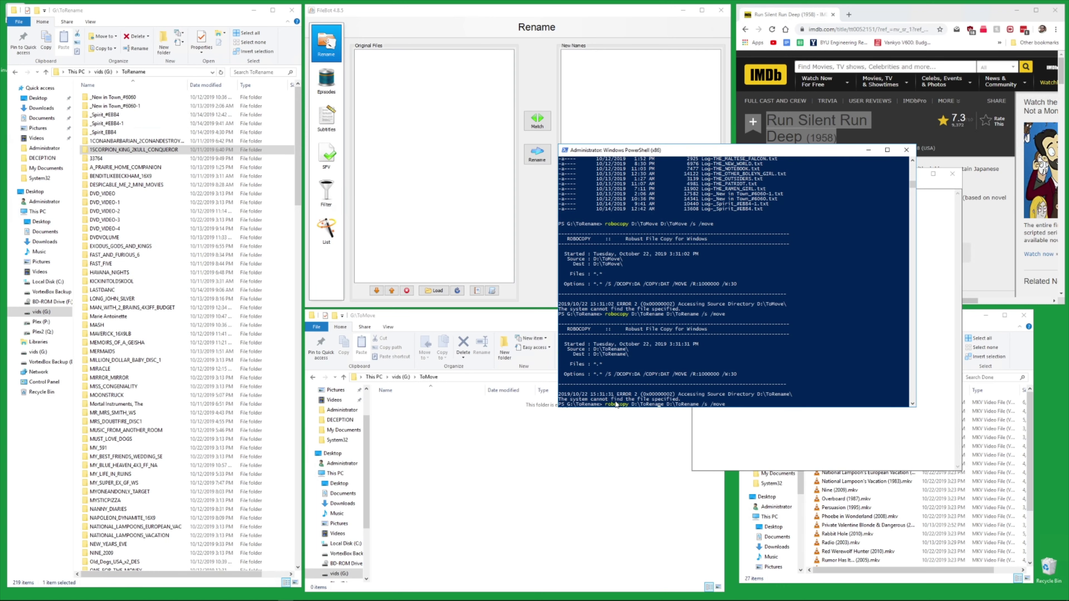
pyautogui.press('BackSpace')
pyautogui.write('g')
pyautogui.press('BackSpace')
pyautogui.write('g')
pyautogui.press('End')
pyautogui.press('Return')
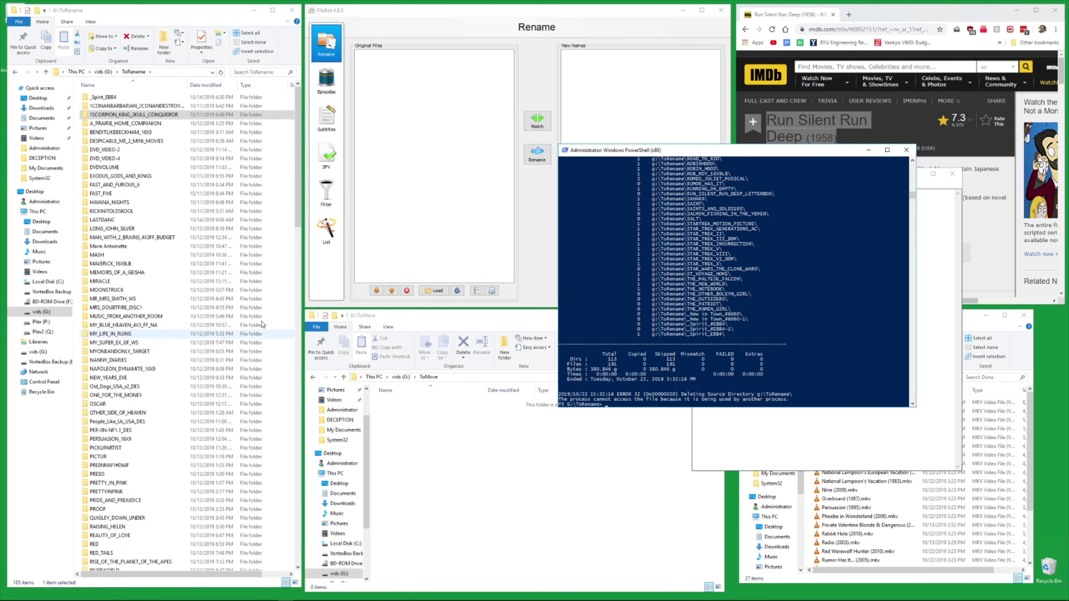
# Look through the folders and log files remaining in ToRename, and minimize the PowerShell window.
pyautogui.click(206, 271)
pyautogui.scroll(-4, 207, 270)
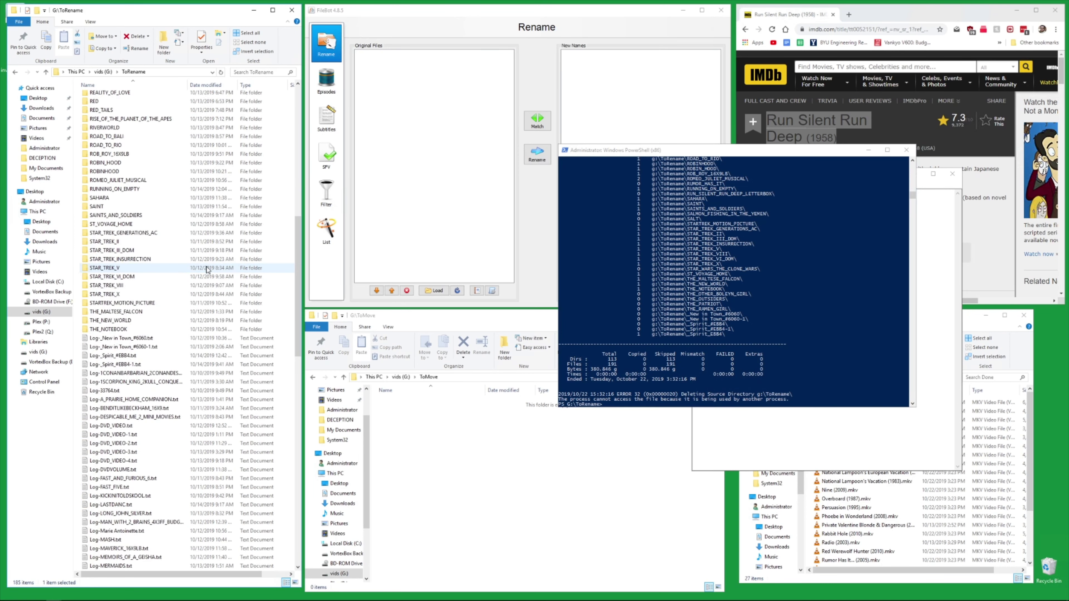
pyautogui.scroll(5, 211, 269)
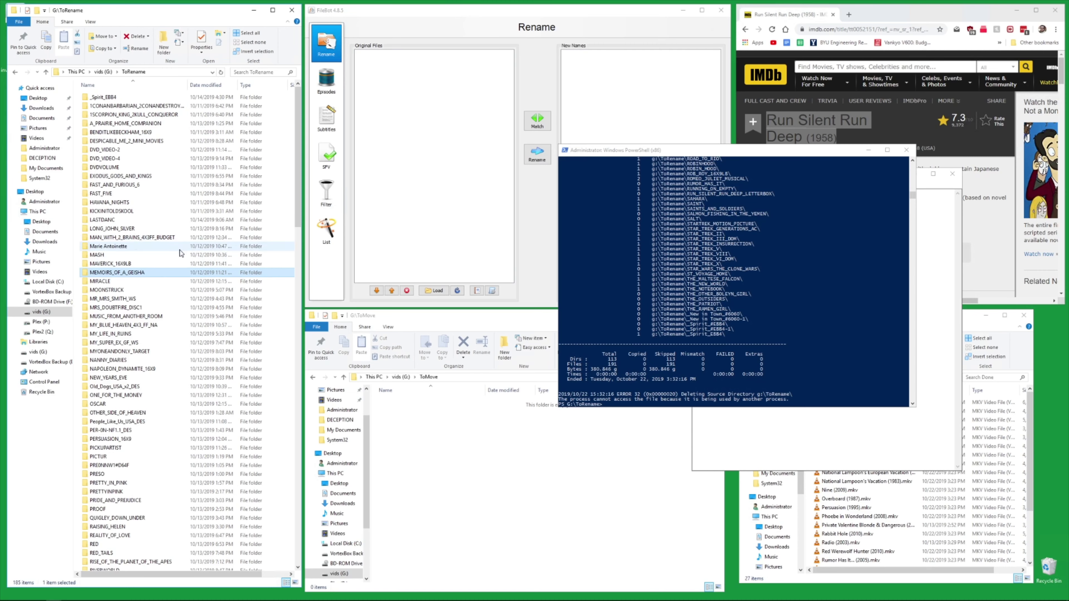
pyautogui.click(866, 152)
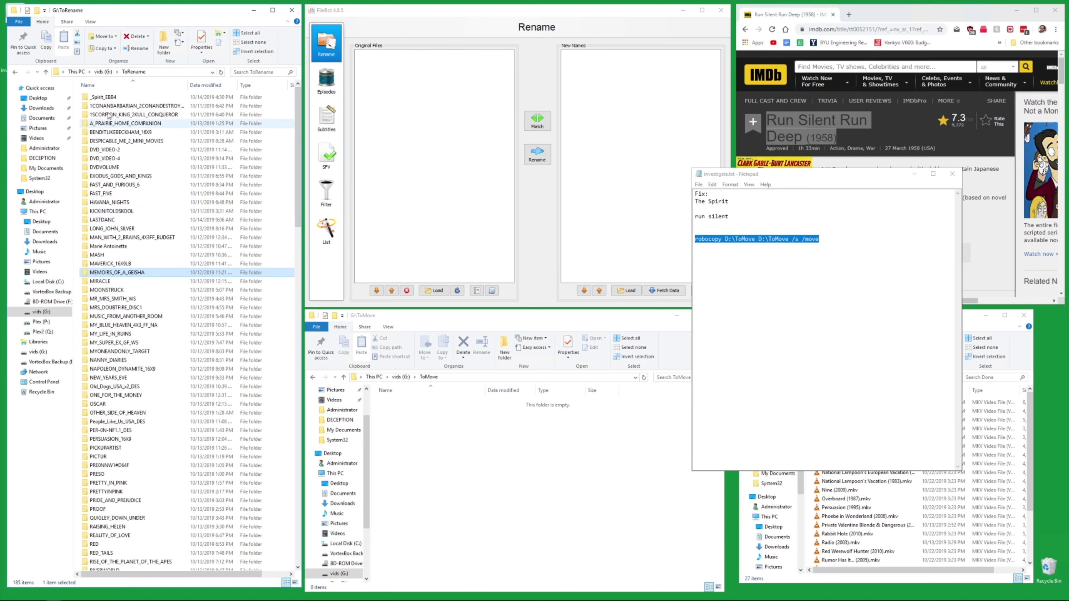
# Play title_t00.mkv from the _Spirit_EBB4 folder in VLC, skip through it to identify the film, close the player, and return to ToRename.
pyautogui.doubleClick(109, 97)
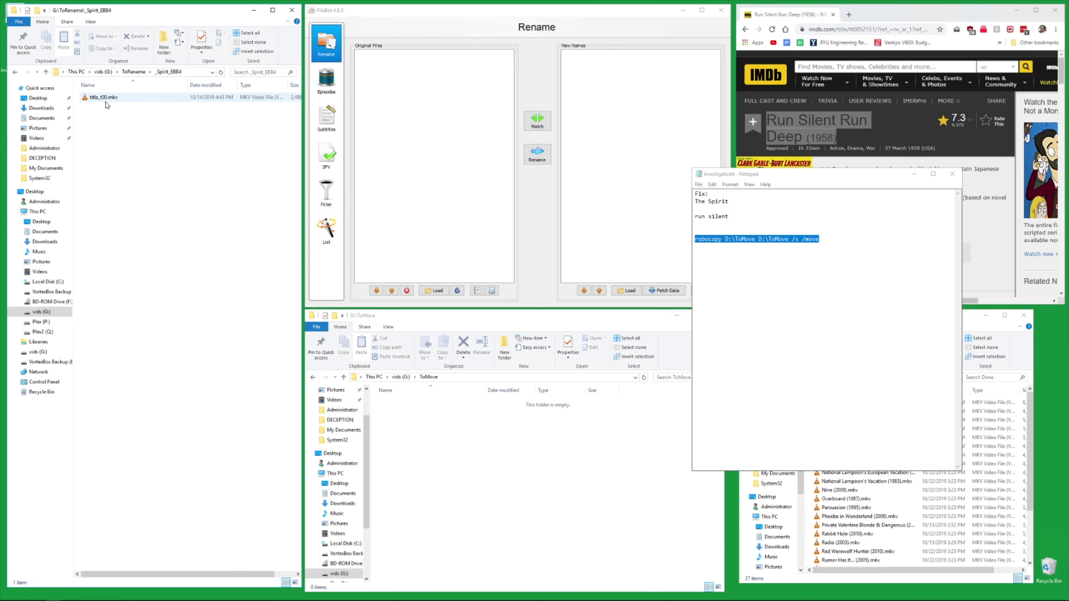
pyautogui.doubleClick(101, 99)
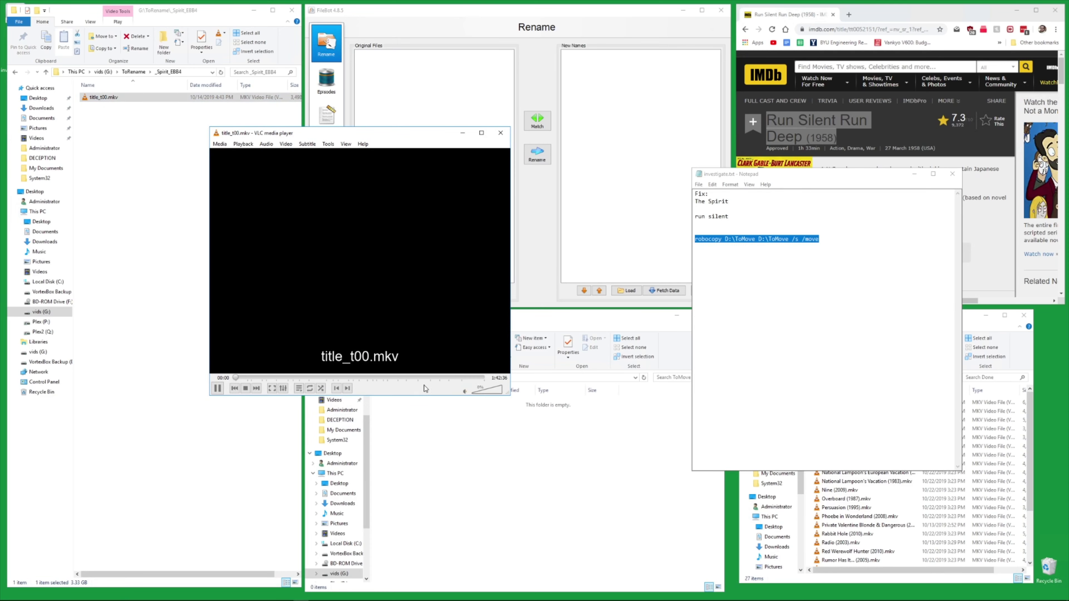
pyautogui.click(475, 378)
pyautogui.click(484, 379)
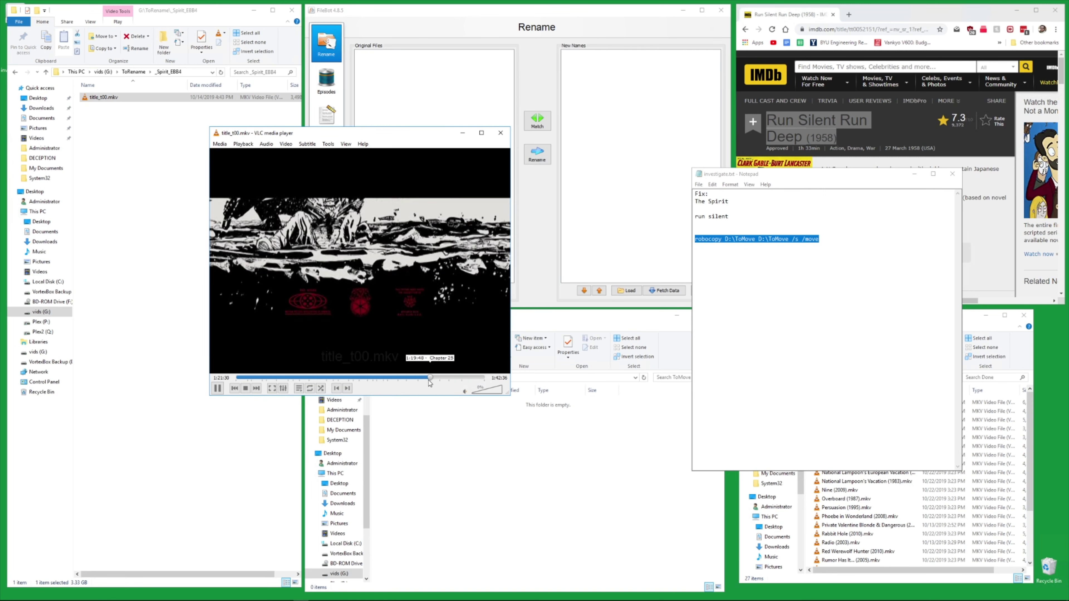
pyautogui.click(347, 378)
pyautogui.moveTo(338, 381); pyautogui.dragTo(234, 386)
pyautogui.click(310, 378)
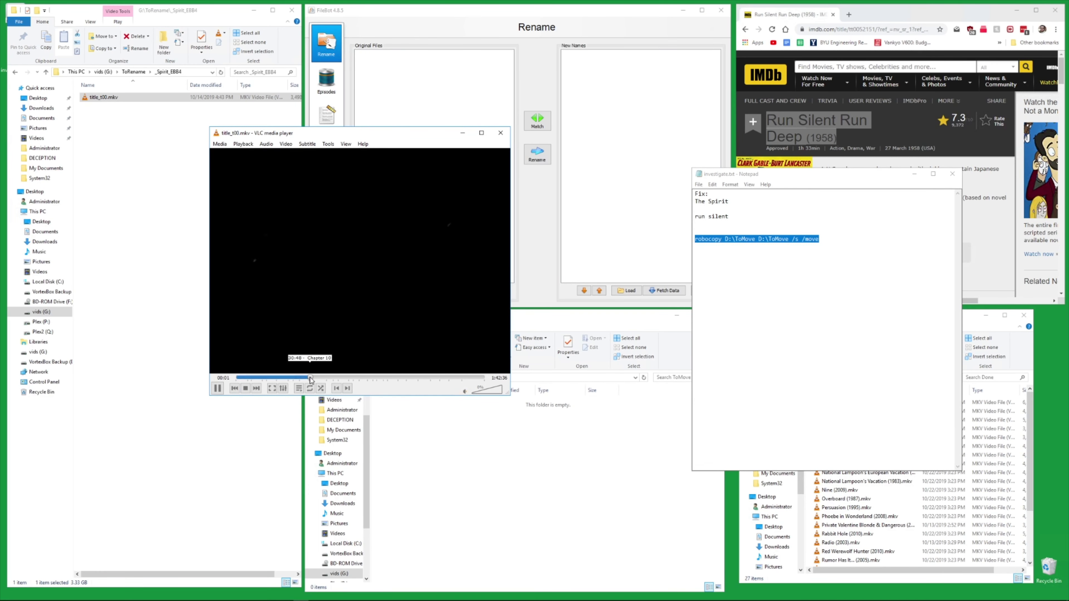
pyautogui.click(360, 378)
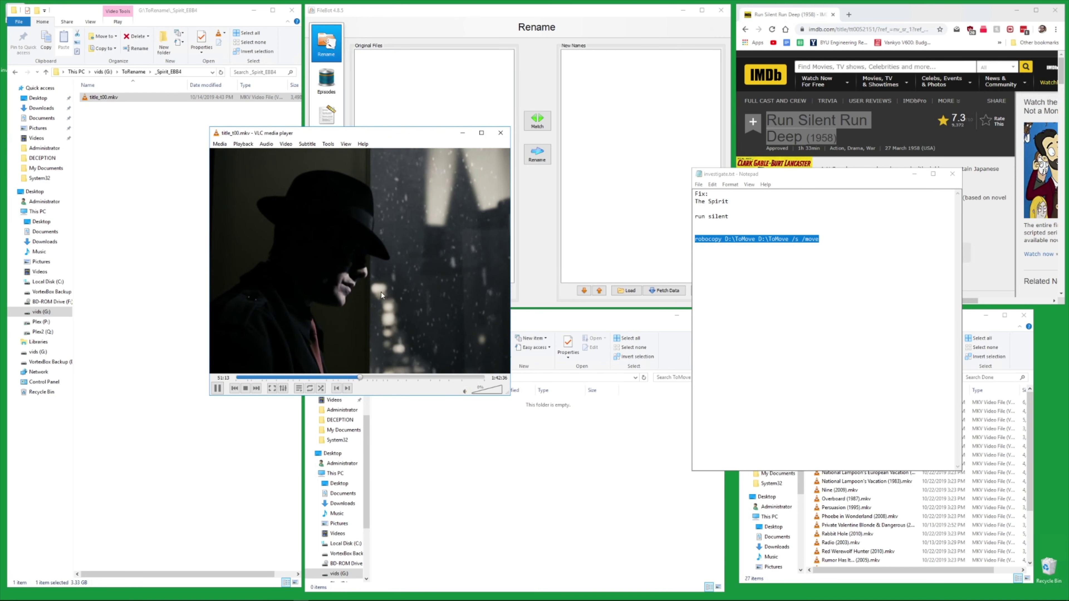
pyautogui.click(500, 134)
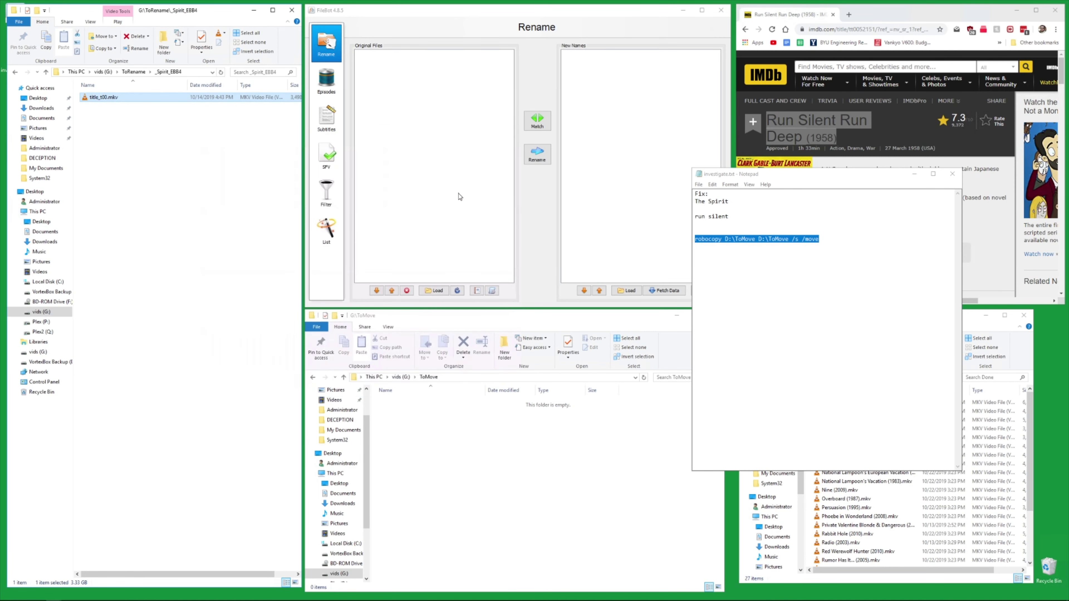
pyautogui.click(147, 115)
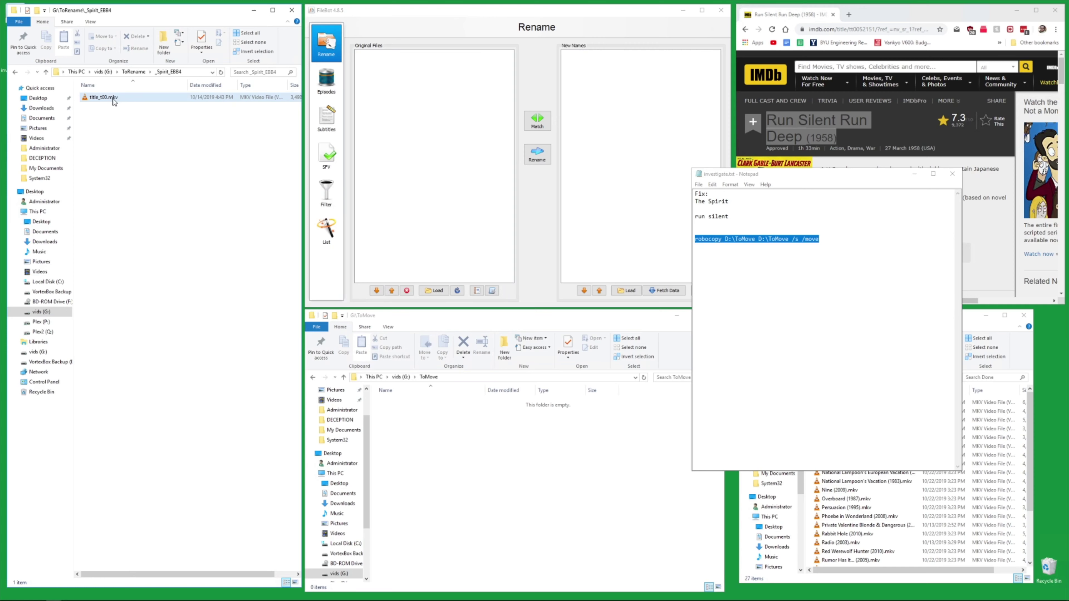
pyautogui.click(136, 72)
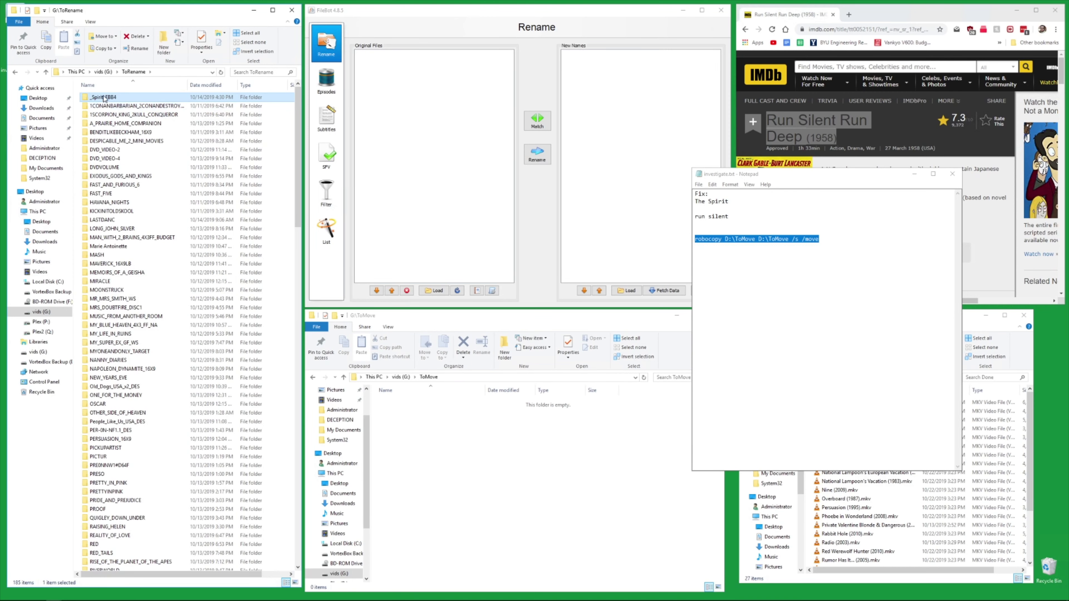
# Load the _Spirit_EBB4 folder into FileBot, match title_t00 through OMDb as The Spirit (2008), and rename the file.
pyautogui.moveTo(106, 97); pyautogui.dragTo(427, 127)
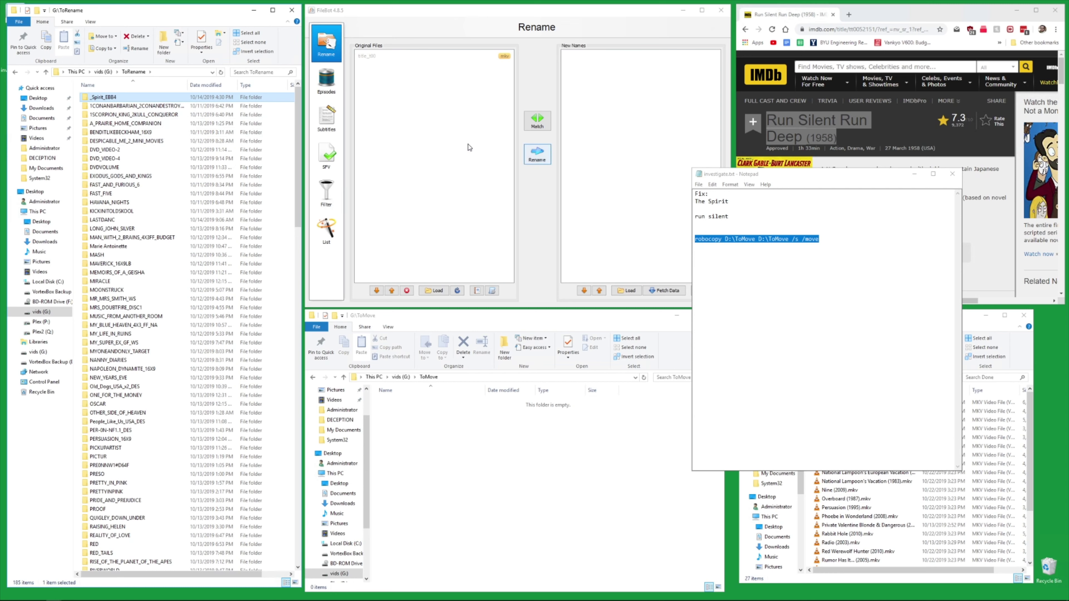
pyautogui.click(450, 117)
pyautogui.rightClick(449, 117)
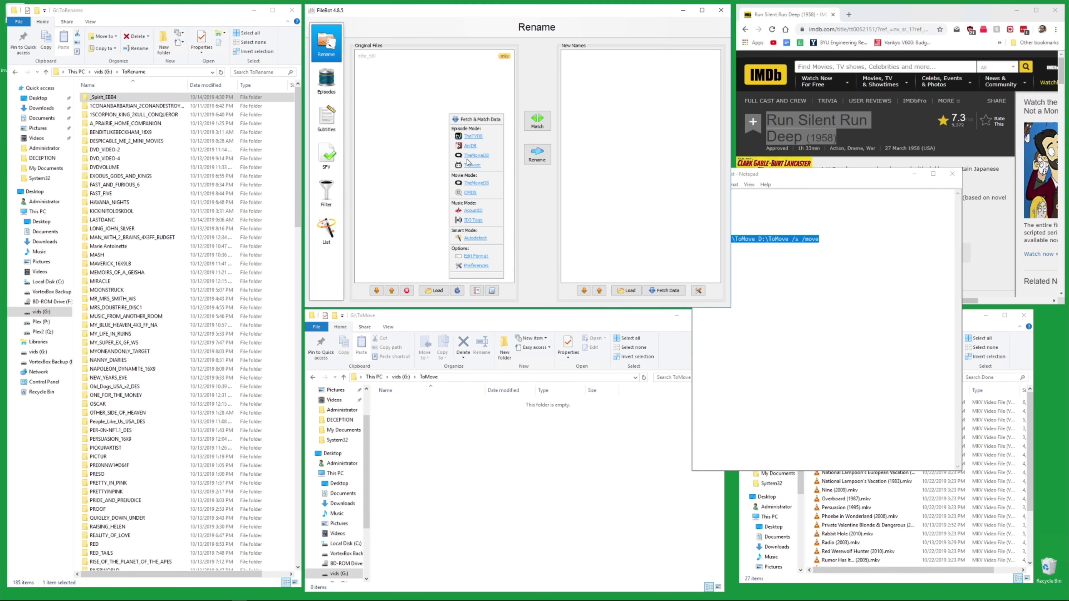
pyautogui.click(467, 194)
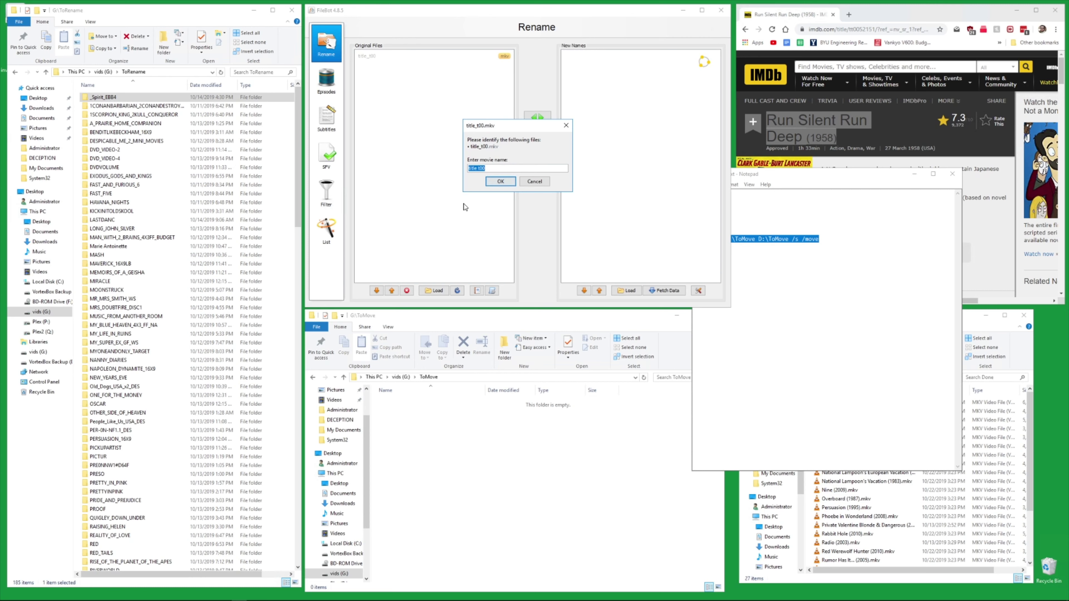
pyautogui.write('The Spirit')
pyautogui.click(500, 183)
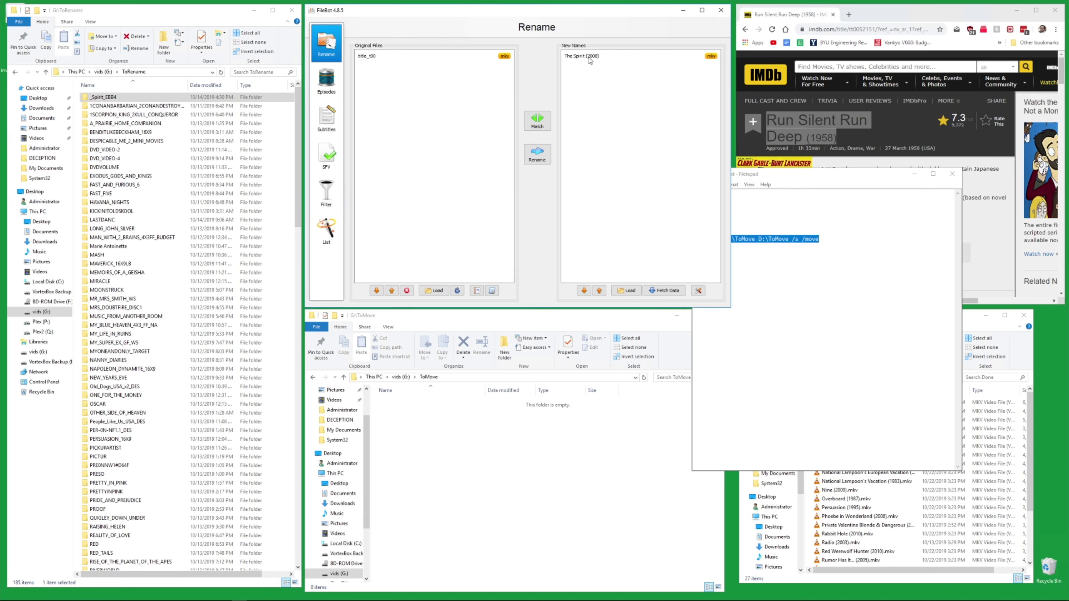
pyautogui.click(537, 154)
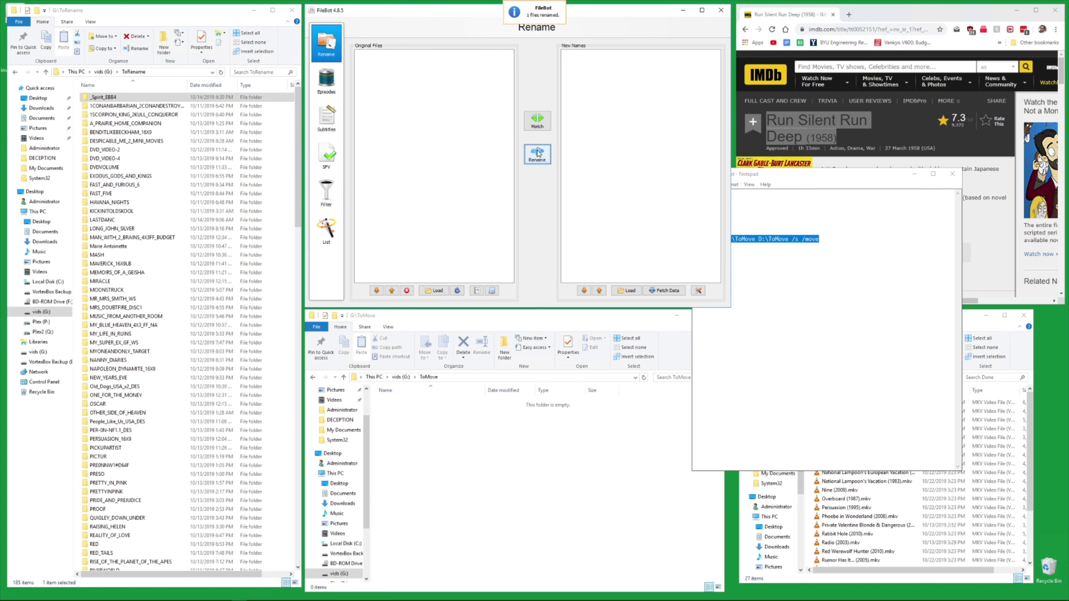
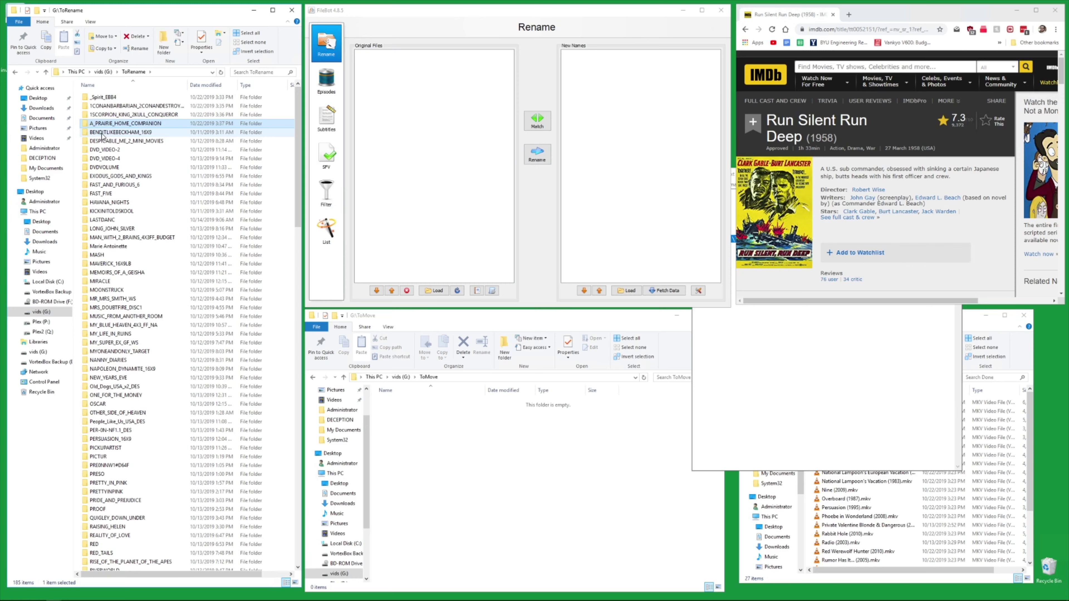
# Check the BENDITLIKEBECKHAM_16X9 folder's contents, return to ToRename, and rename the folder to BEND IT LIKE BECKHAM.
pyautogui.doubleClick(102, 133)
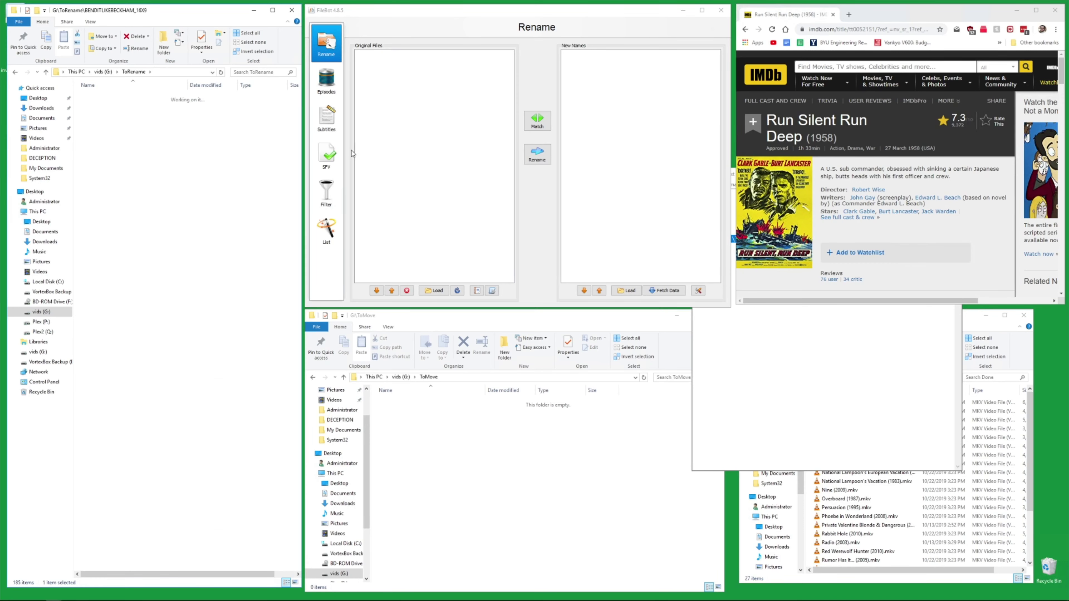
pyautogui.click(110, 72)
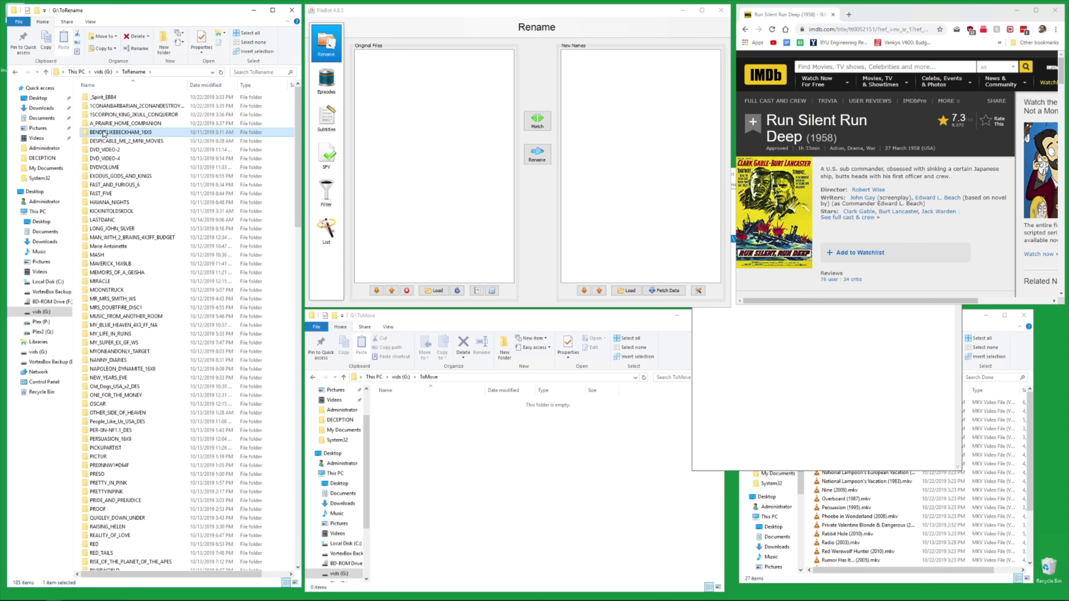
pyautogui.moveTo(111, 135)
pyautogui.click(117, 133)
pyautogui.click(101, 132)
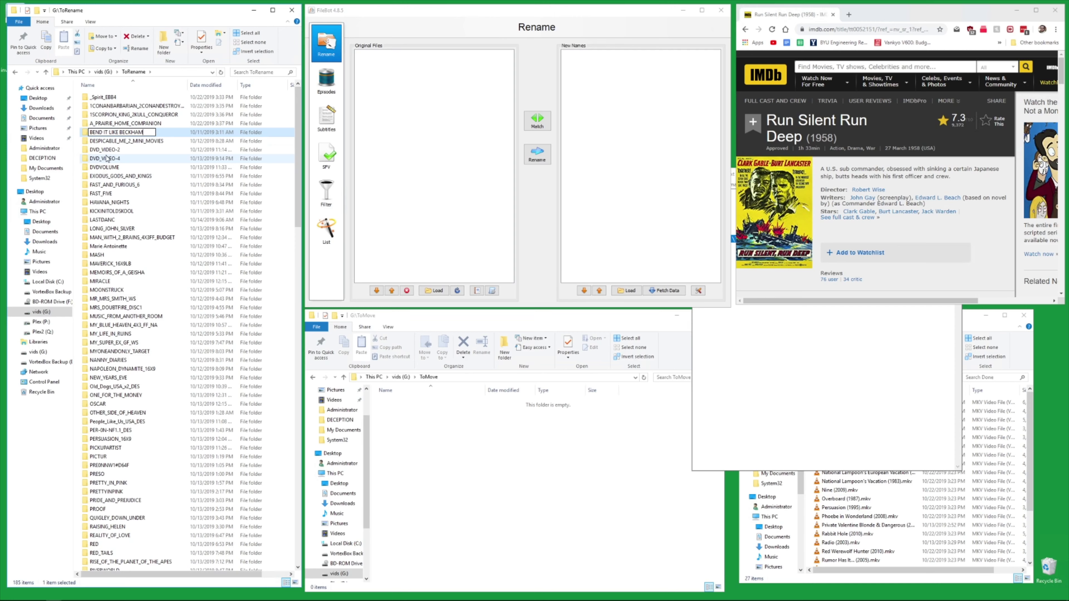
pyautogui.press('Return')
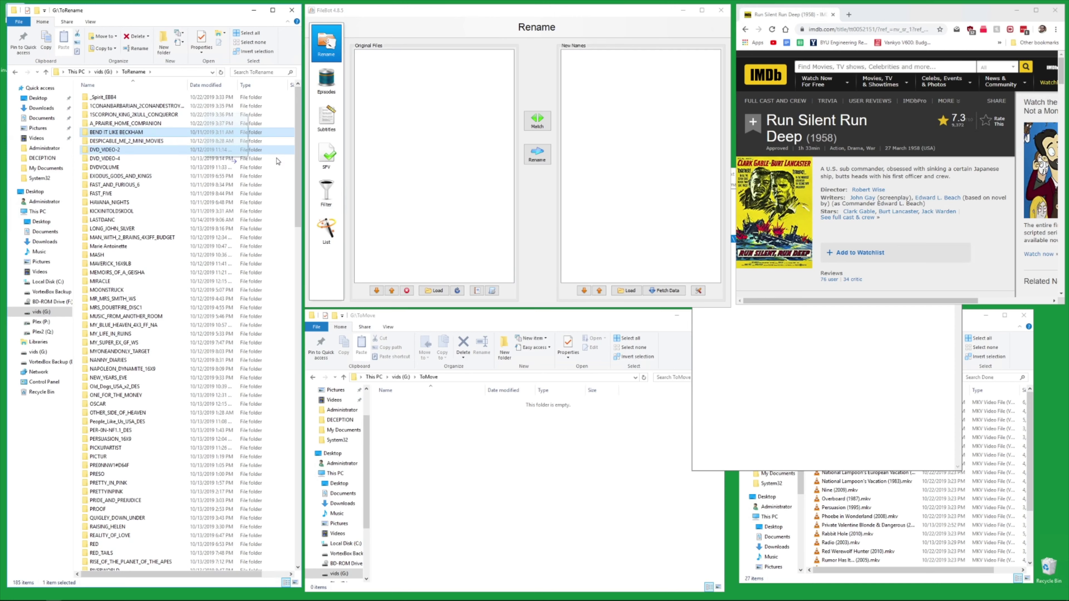
# Load the BEND IT LIKE BECKHAM folder into FileBot, match it through OMDb as Bend It Like Beckham (2002), and rename its file.
pyautogui.click(537, 157)
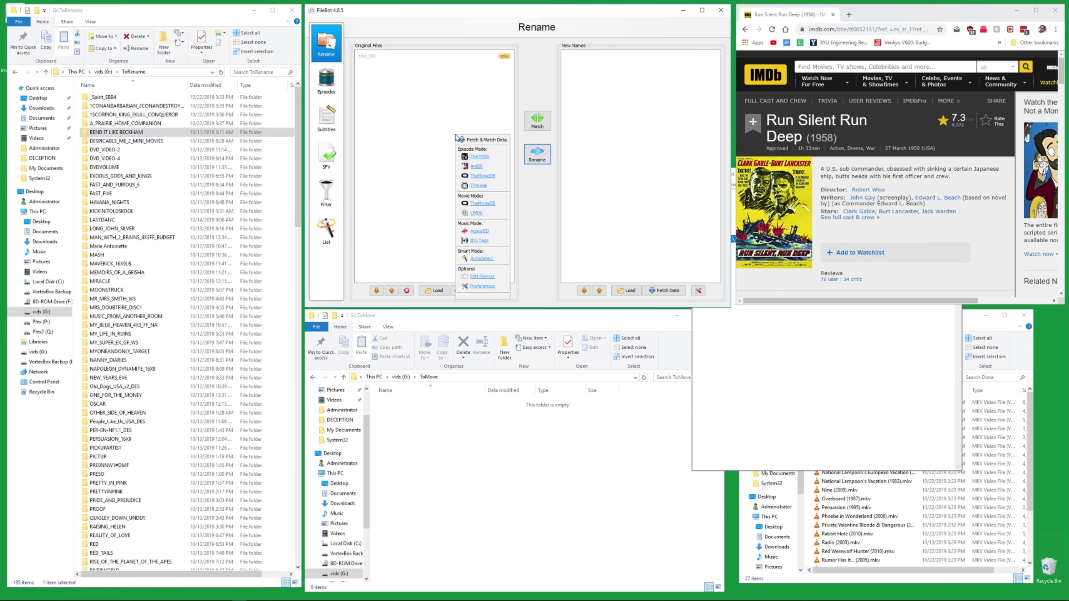
pyautogui.click(476, 213)
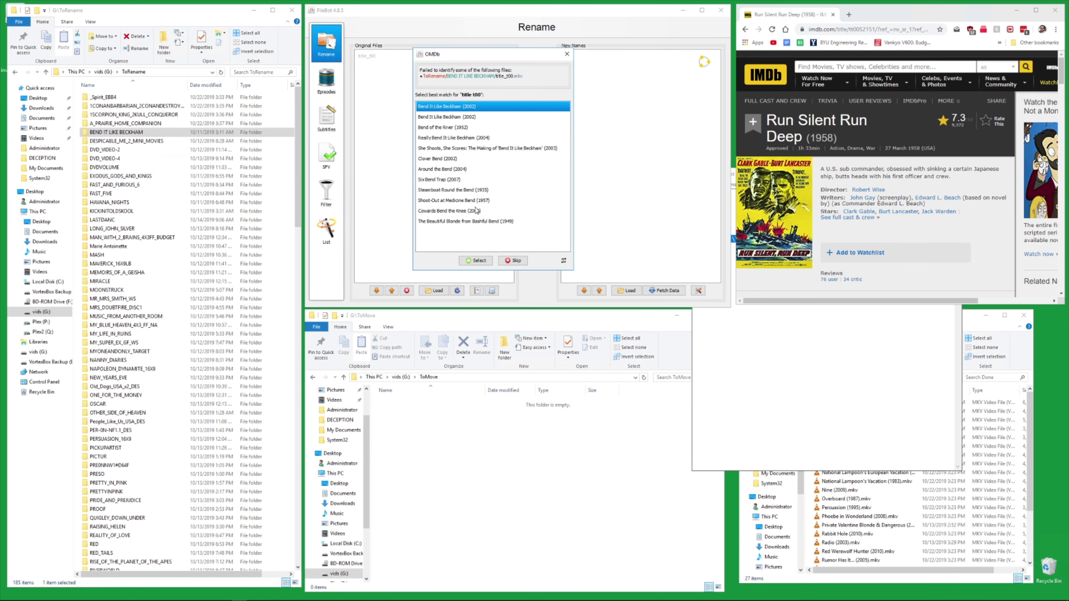
pyautogui.doubleClick(446, 108)
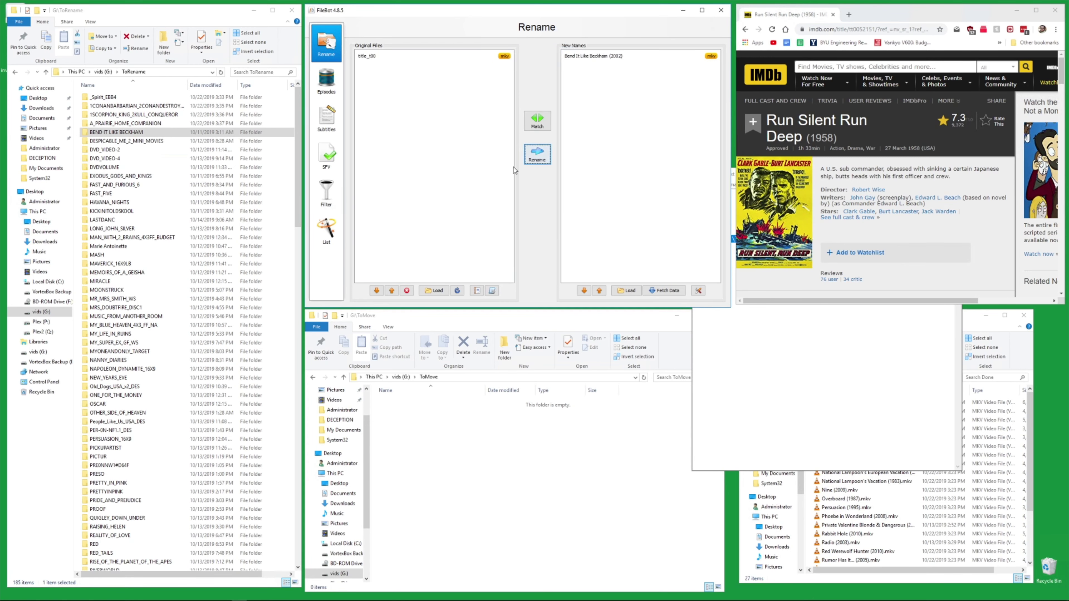
pyautogui.click(537, 154)
# Load the DESPICABLE_ME_2_MINI_MOVIES folder and try to match its files through TheMovieDB episode lookup and OMDb.
pyautogui.moveTo(128, 141); pyautogui.dragTo(416, 137)
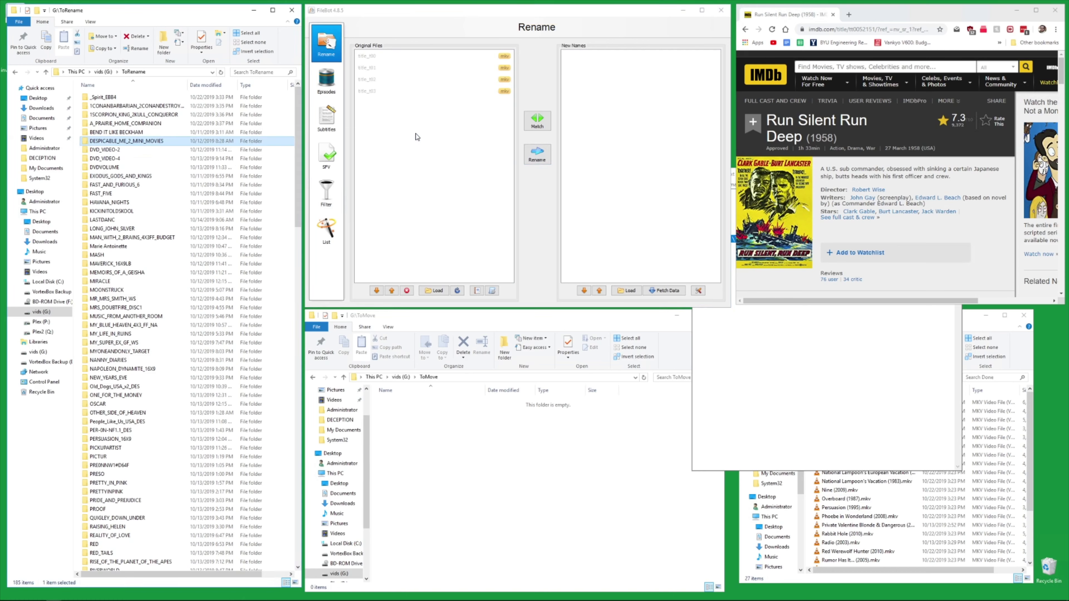
pyautogui.rightClick(396, 141)
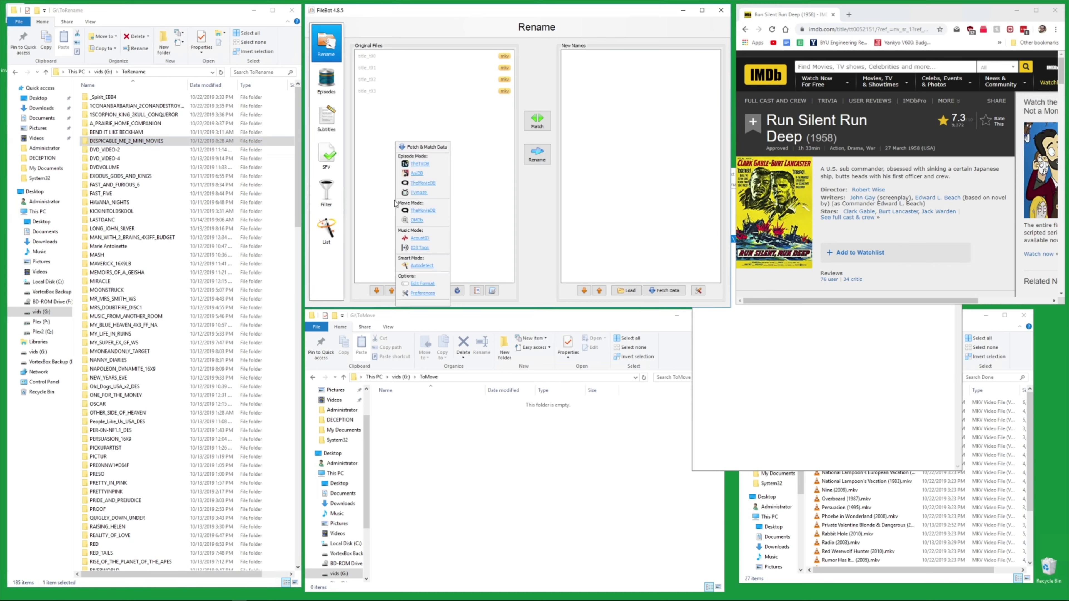
pyautogui.click(418, 184)
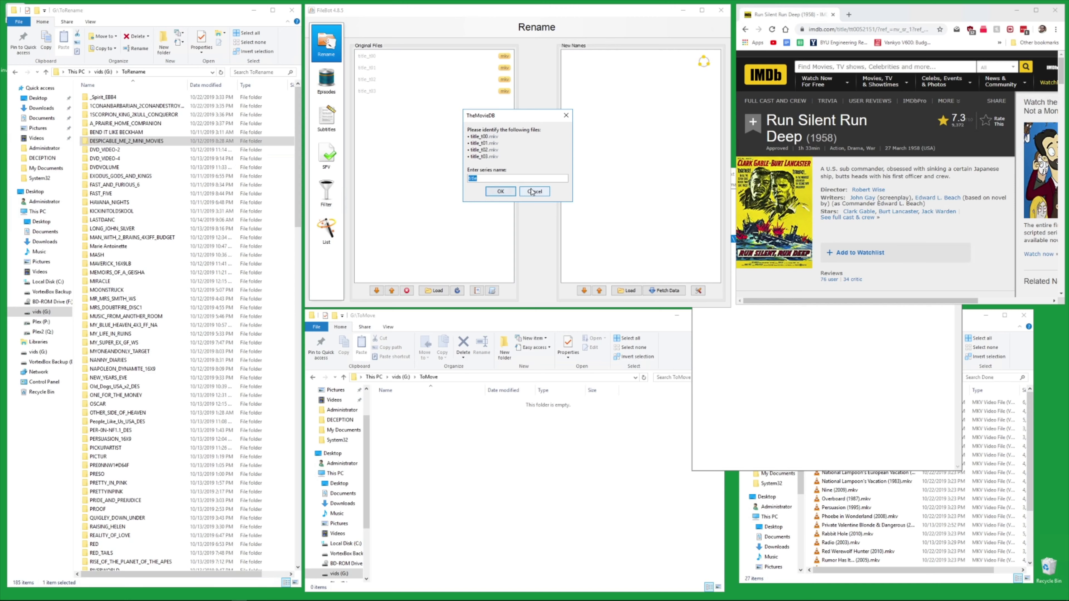
pyautogui.click(532, 191)
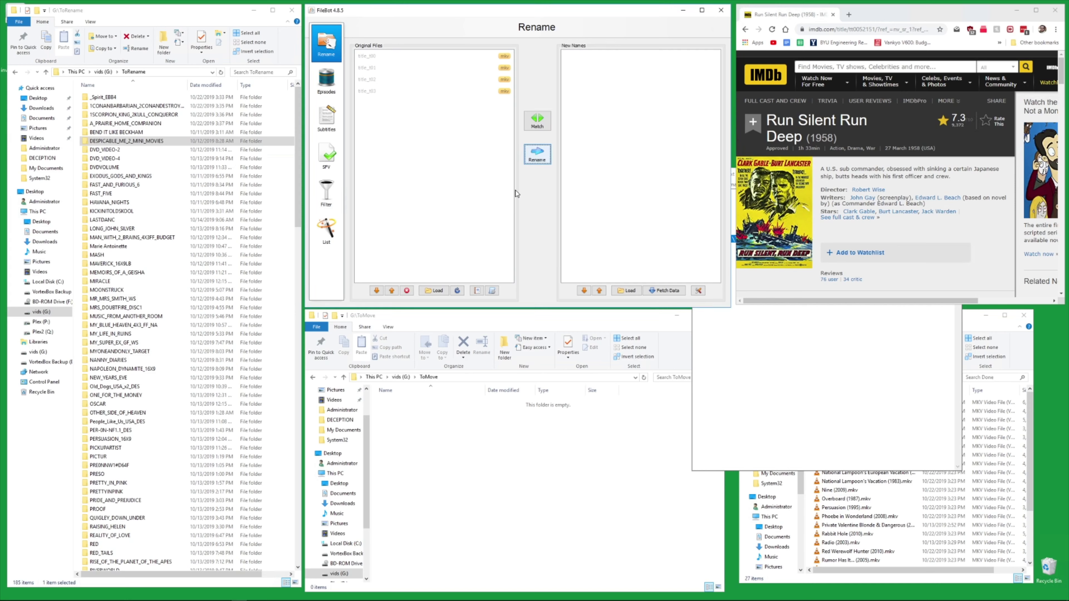
pyautogui.rightClick(421, 153)
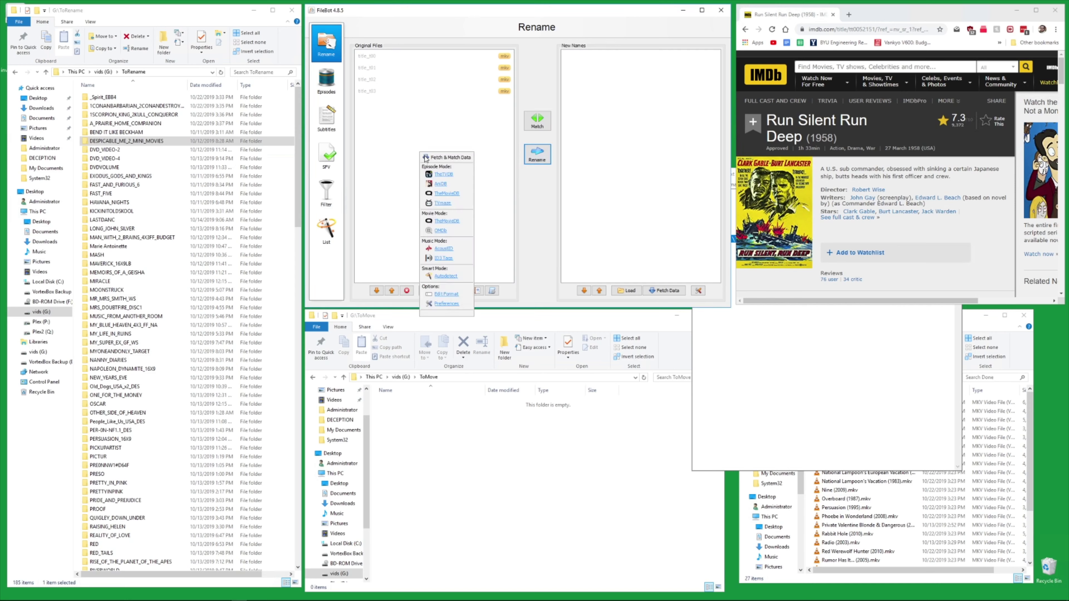
pyautogui.click(440, 231)
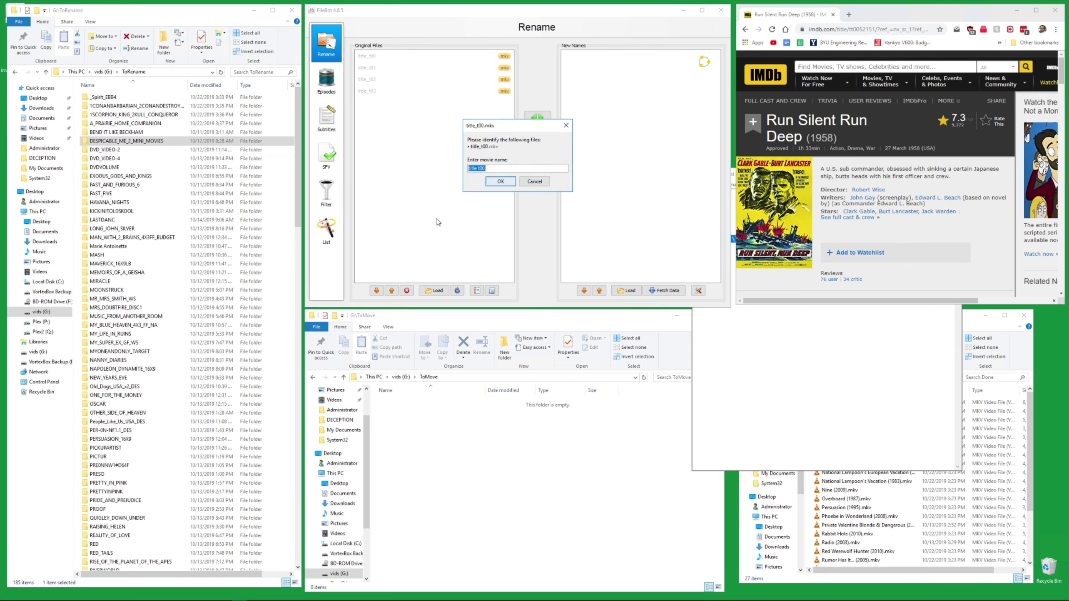
pyautogui.click(534, 182)
pyautogui.click(535, 182)
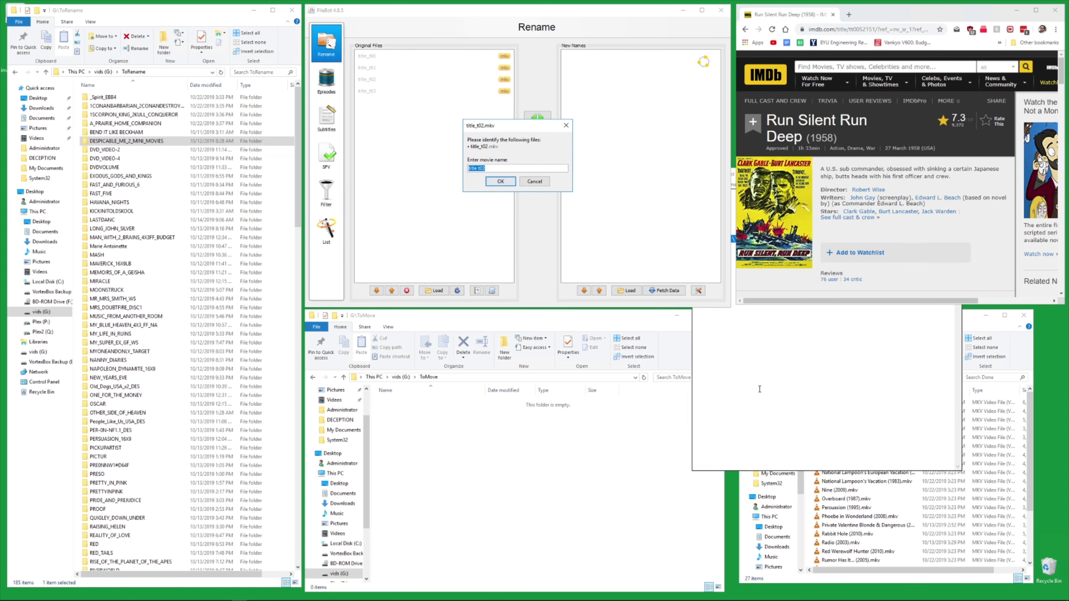
pyautogui.click(533, 182)
pyautogui.click(531, 182)
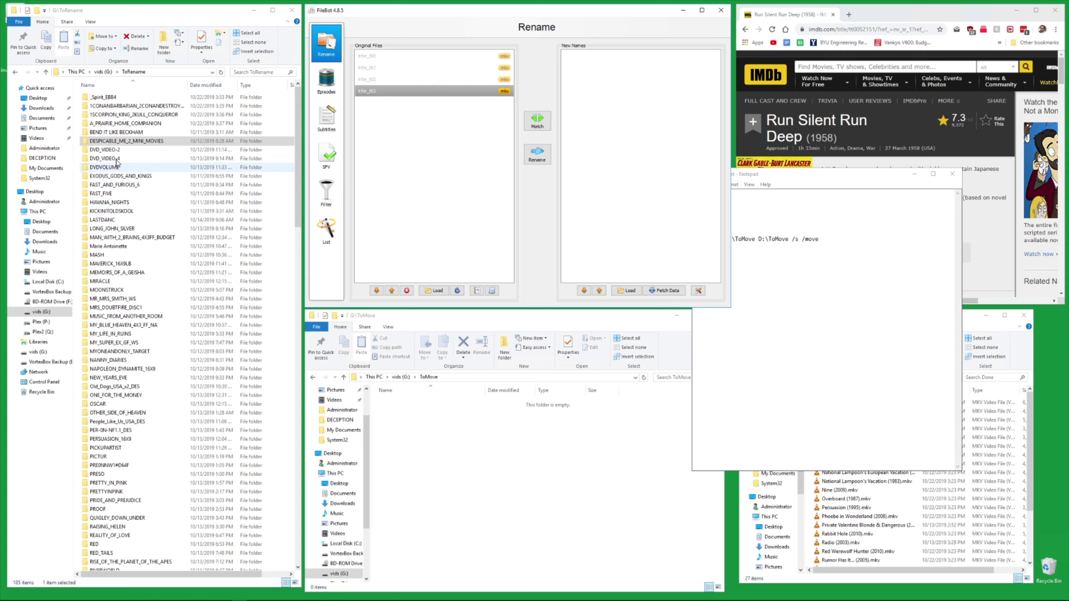
pyautogui.click(139, 142)
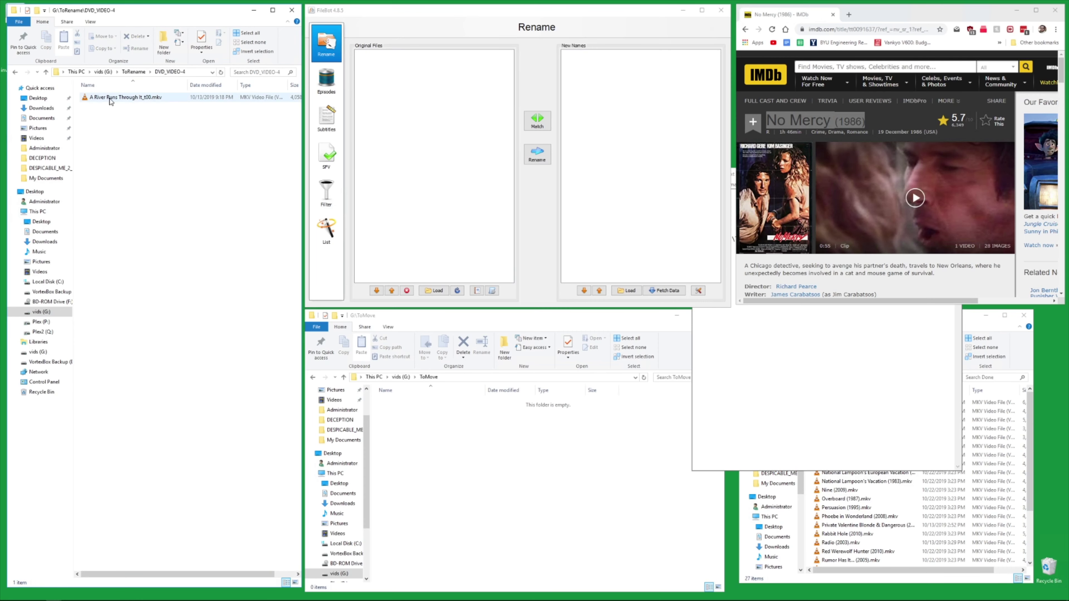
# Match A River Runs Through It_t00.mkv through TheMovieDB as A River Runs Through It (1992), rename it, and return to ToRename.
pyautogui.moveTo(112, 97); pyautogui.dragTo(408, 143)
pyautogui.click(457, 290)
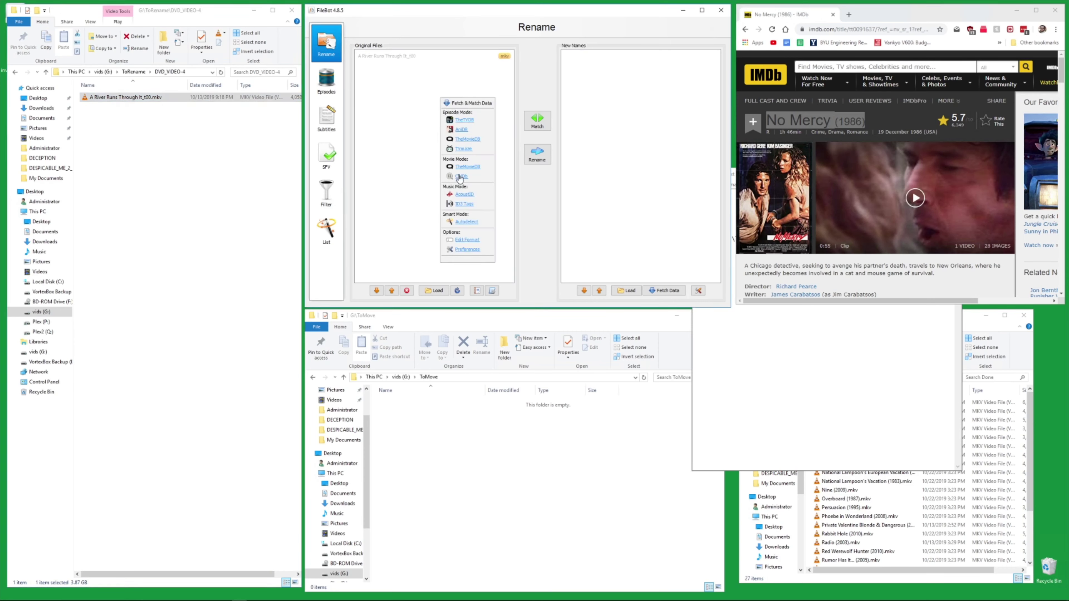
pyautogui.click(457, 175)
pyautogui.rightClick(396, 82)
pyautogui.click(412, 145)
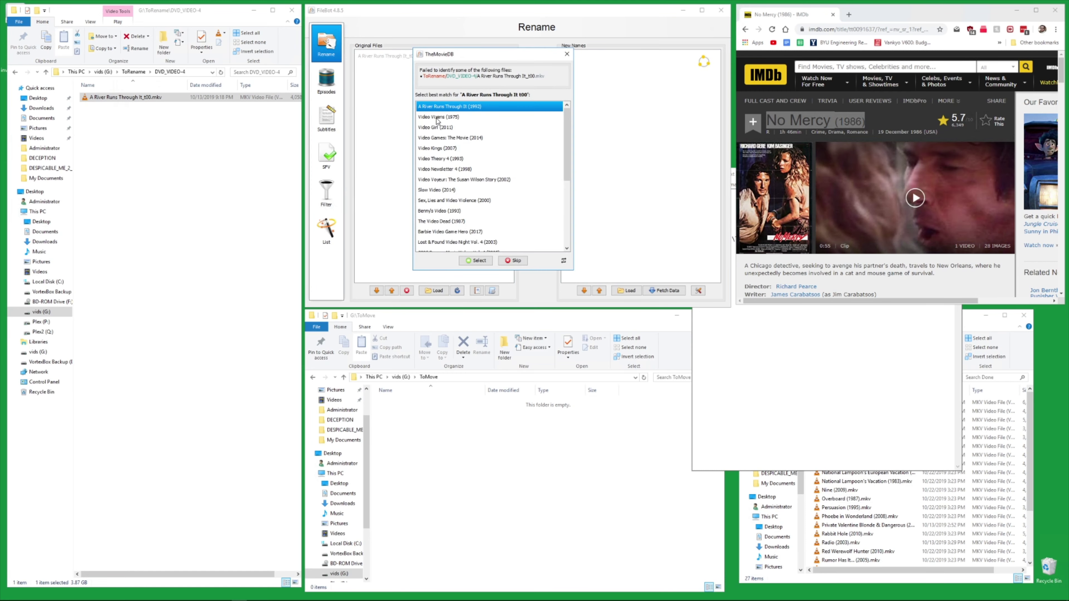
pyautogui.doubleClick(447, 107)
pyautogui.click(537, 154)
pyautogui.click(134, 72)
# Open the DVDVOLUME folder and play title_t00.mkv in VLC to identify the film from its title screen.
pyautogui.doubleClick(106, 165)
pyautogui.click(133, 72)
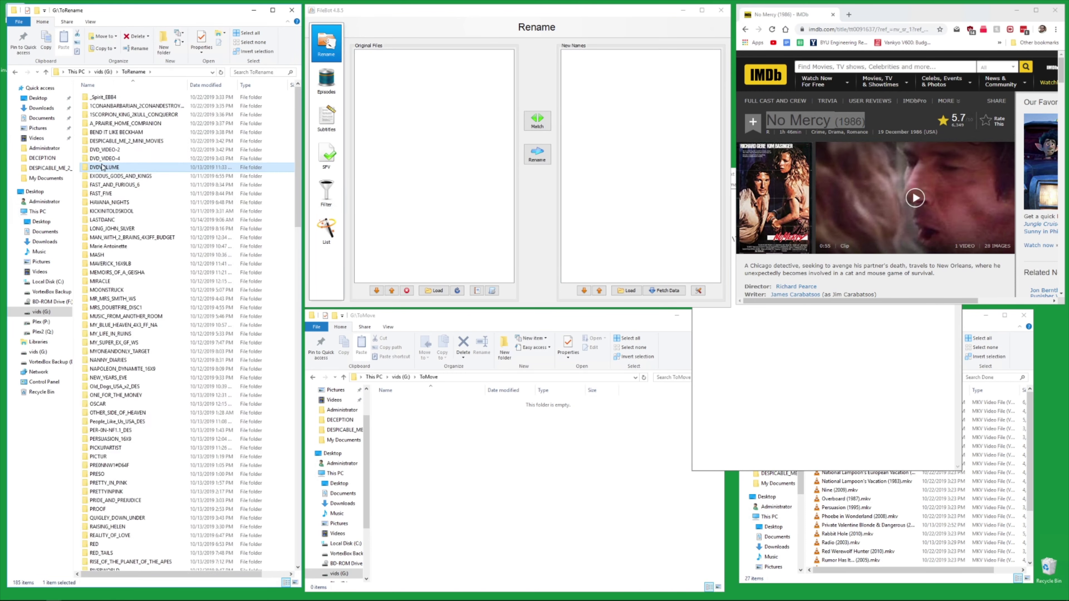
pyautogui.doubleClick(102, 167)
pyautogui.doubleClick(103, 97)
# Search IMDb for Santa Fe Trail, open the film's page, and copy its title with the year 1940.
pyautogui.click(812, 67)
pyautogui.write('santa ')
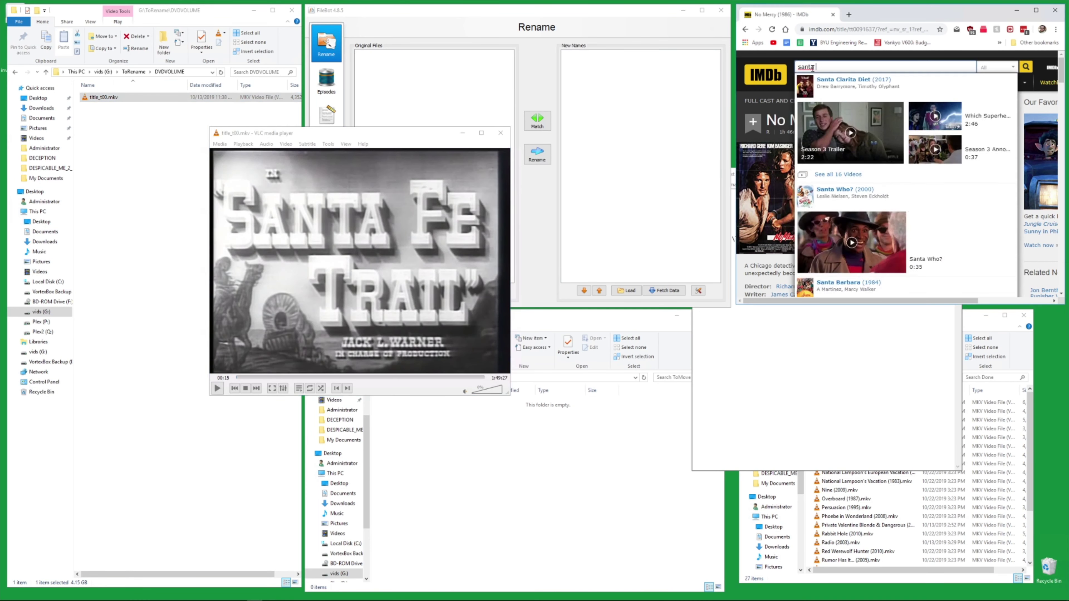
pyautogui.write('fe tr')
pyautogui.click(861, 89)
pyautogui.moveTo(767, 120); pyautogui.dragTo(896, 122)
pyautogui.hotkey('ctrl', 'c')
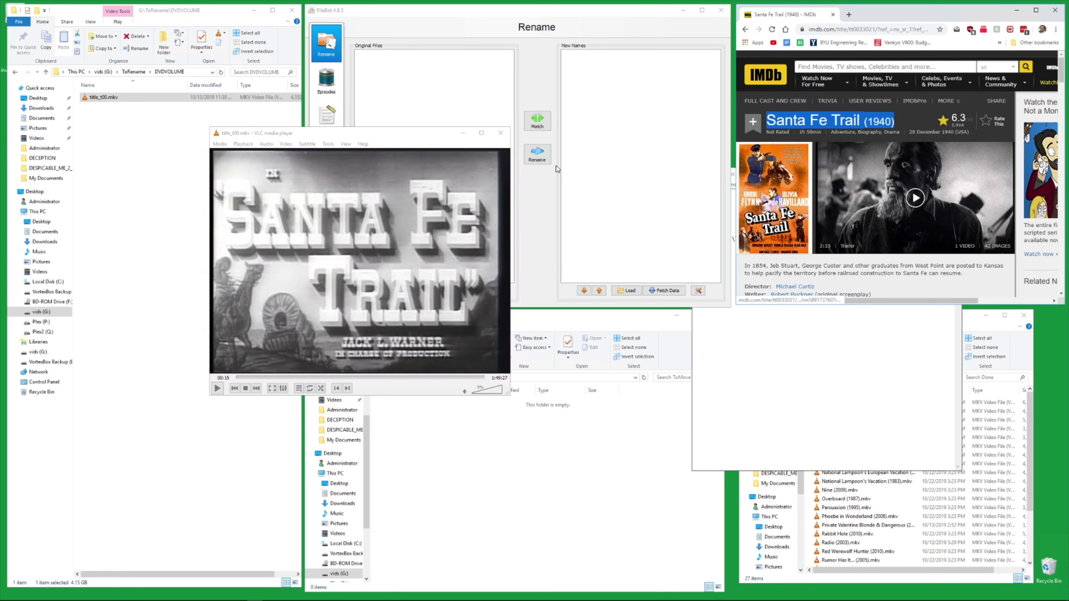
# Close the VLC player and rename title_t00.mkv in DVDVOLUME to Santa Fe Trail (1940).
pyautogui.click(500, 132)
pyautogui.click(95, 97)
pyautogui.press('F2')
pyautogui.hotkey('ctrl', 'v')
pyautogui.press('Return')
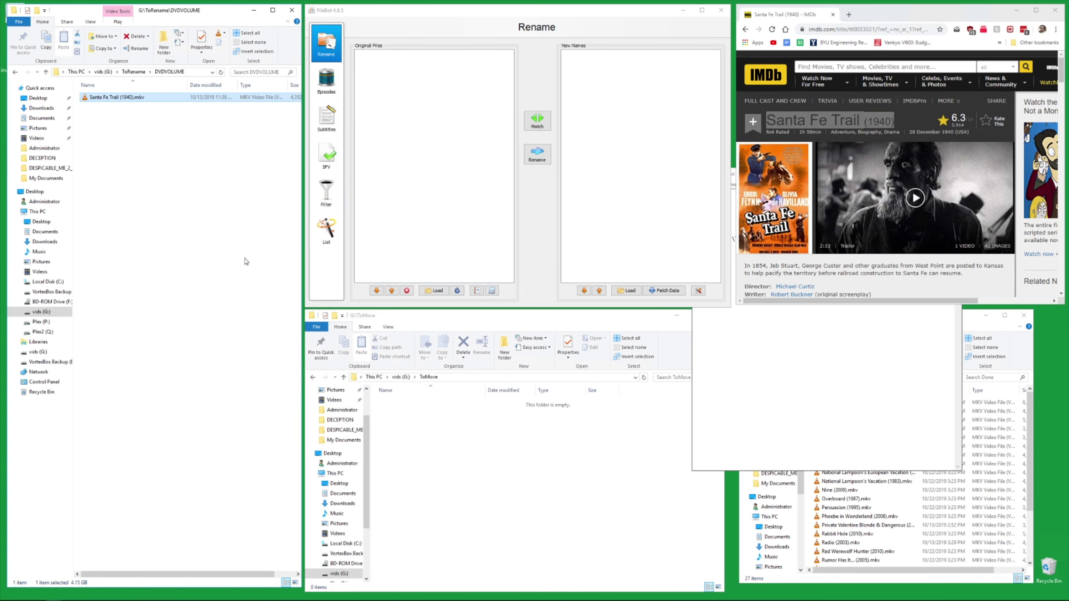
# Check the EXODUS_GODS_AND_KINGS folder, load it into FileBot, and match its file to the first OMDb suggestion.
pyautogui.click(133, 72)
pyautogui.doubleClick(103, 176)
pyautogui.click(133, 72)
pyautogui.moveTo(113, 176); pyautogui.dragTo(400, 174)
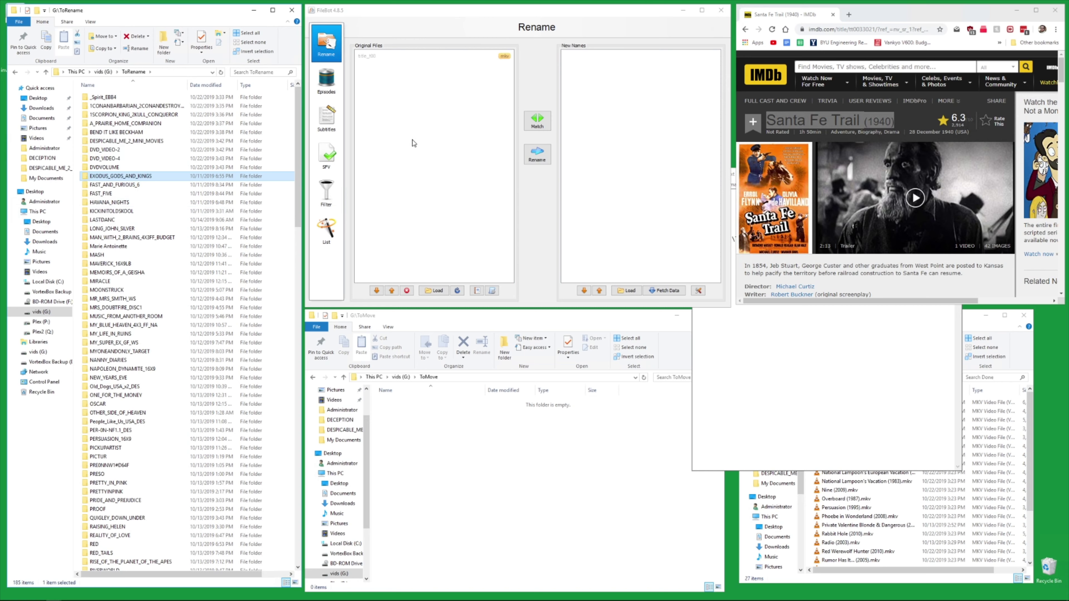
pyautogui.rightClick(414, 141)
pyautogui.click(433, 222)
pyautogui.doubleClick(440, 108)
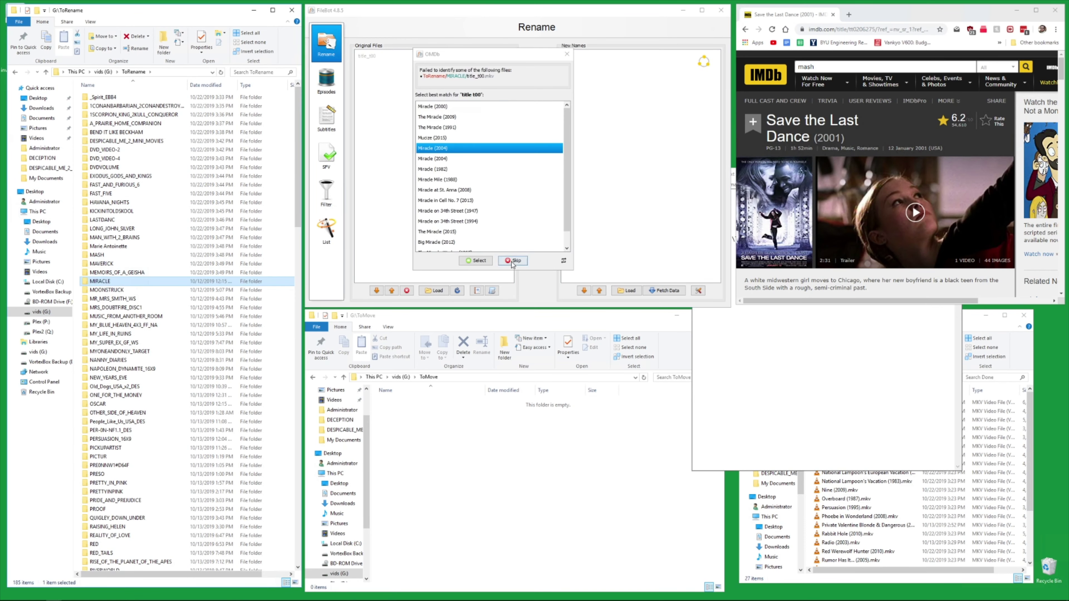
# Skip the OMDb match for MIRACLE, play the folder's title_t00.mkv in VLC, jump through it to identify the film, and close the player.
pyautogui.click(513, 261)
pyautogui.doubleClick(368, 60)
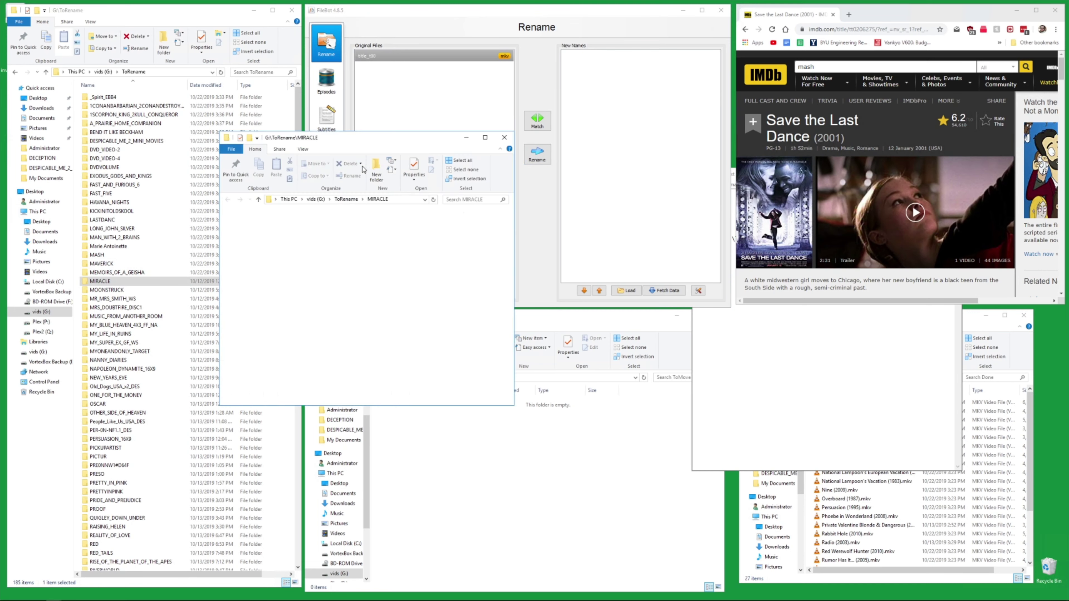
pyautogui.doubleClick(306, 228)
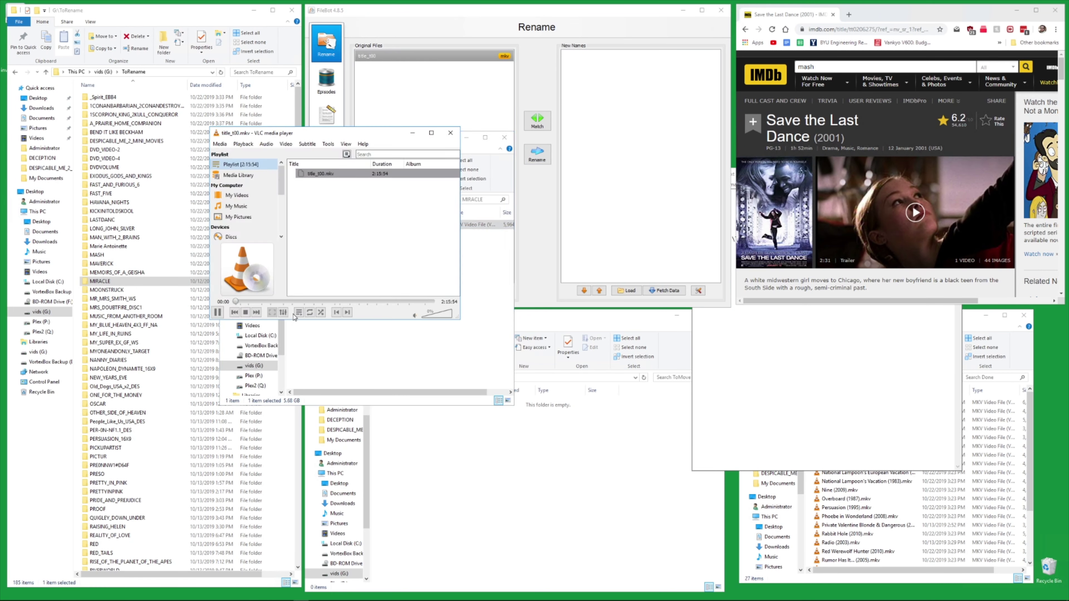
pyautogui.click(268, 352)
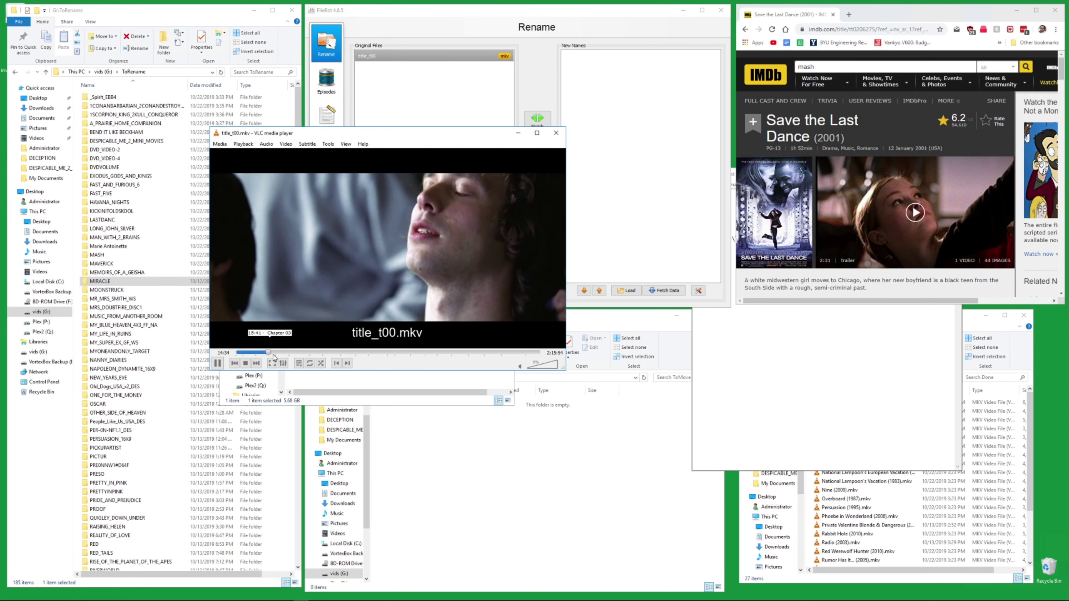
pyautogui.click(311, 353)
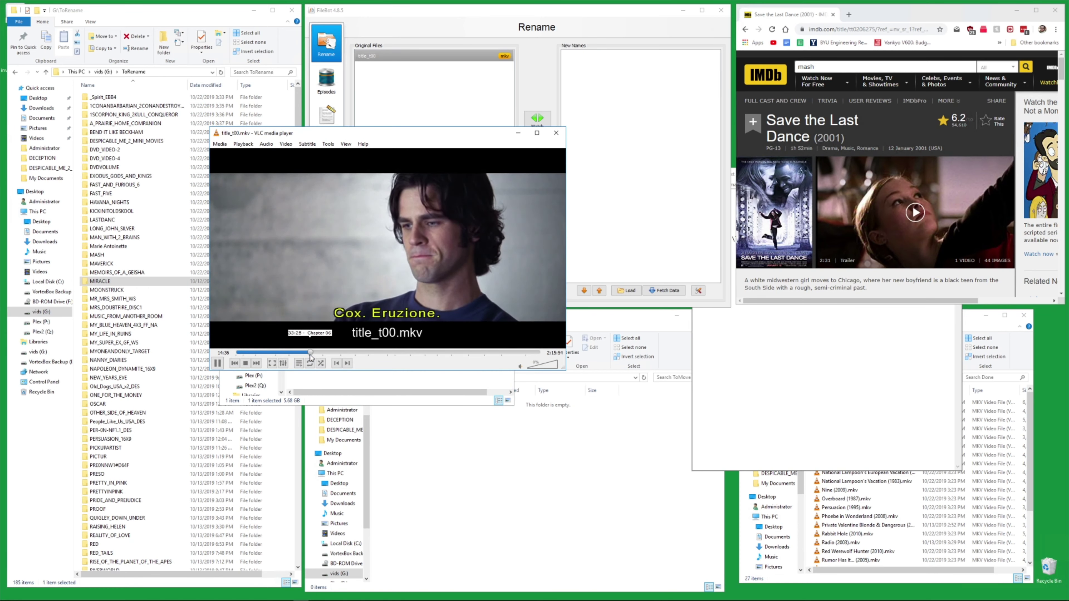
pyautogui.click(555, 132)
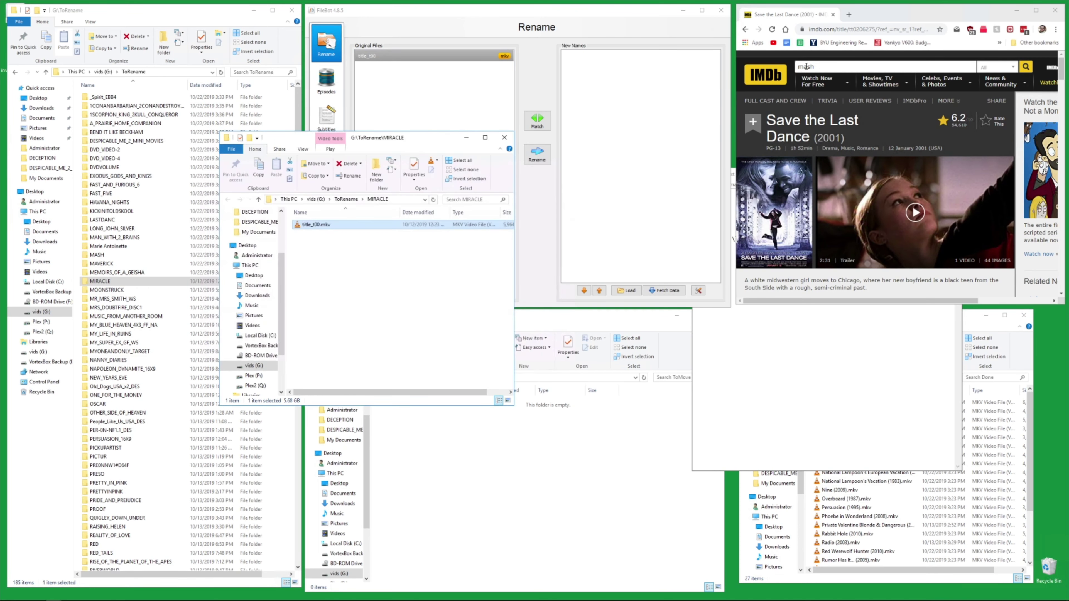
# Search IMDb for miracle and look through the suggestions for the matching film's year.
pyautogui.doubleClick(818, 66)
pyautogui.write('mira')
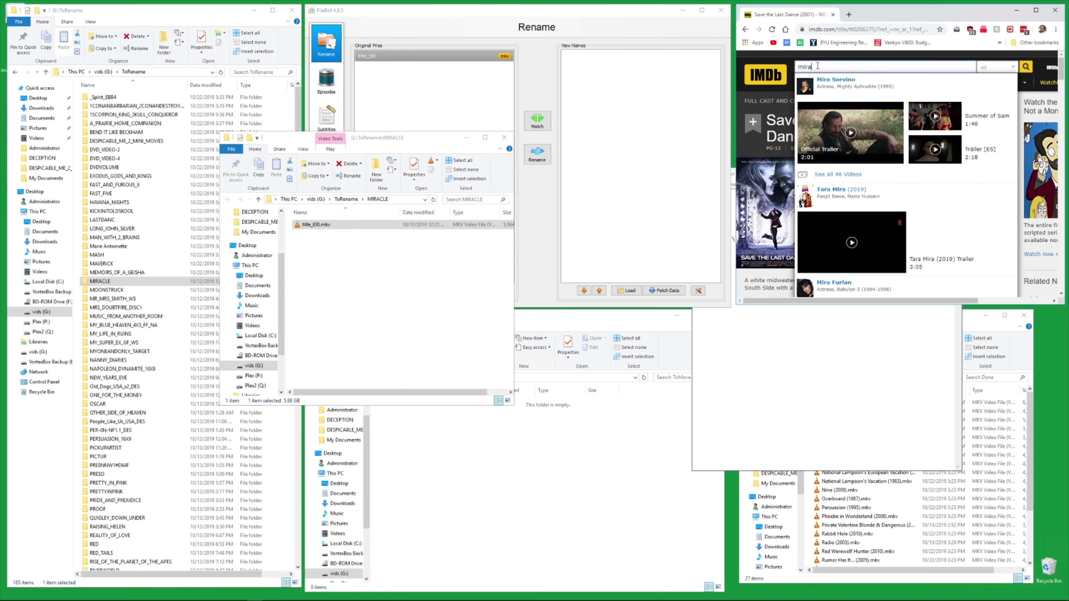
pyautogui.write('cle')
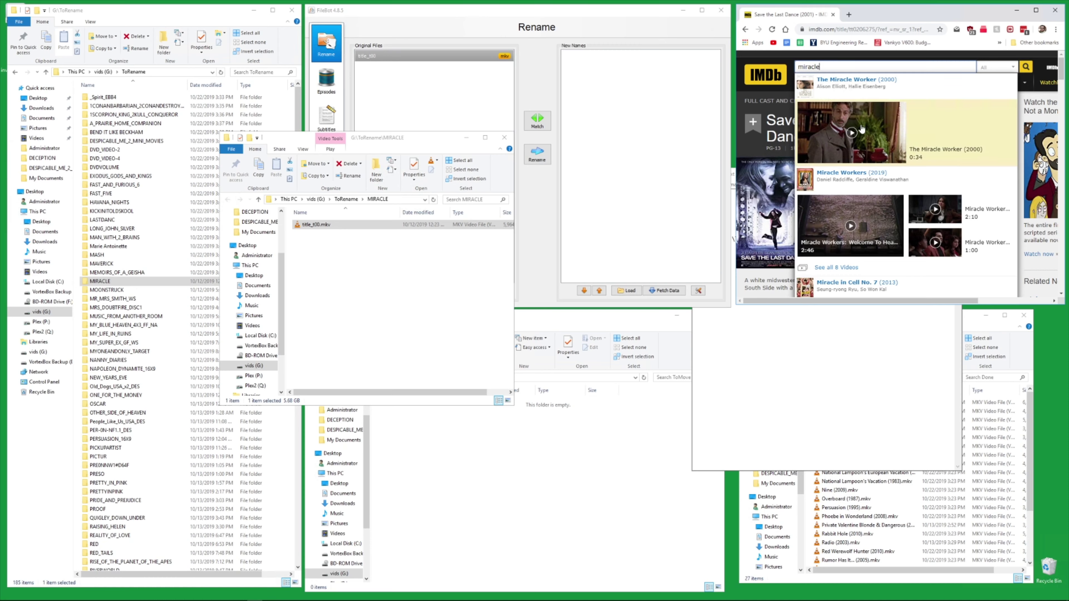
pyautogui.scroll(-3, 845, 196)
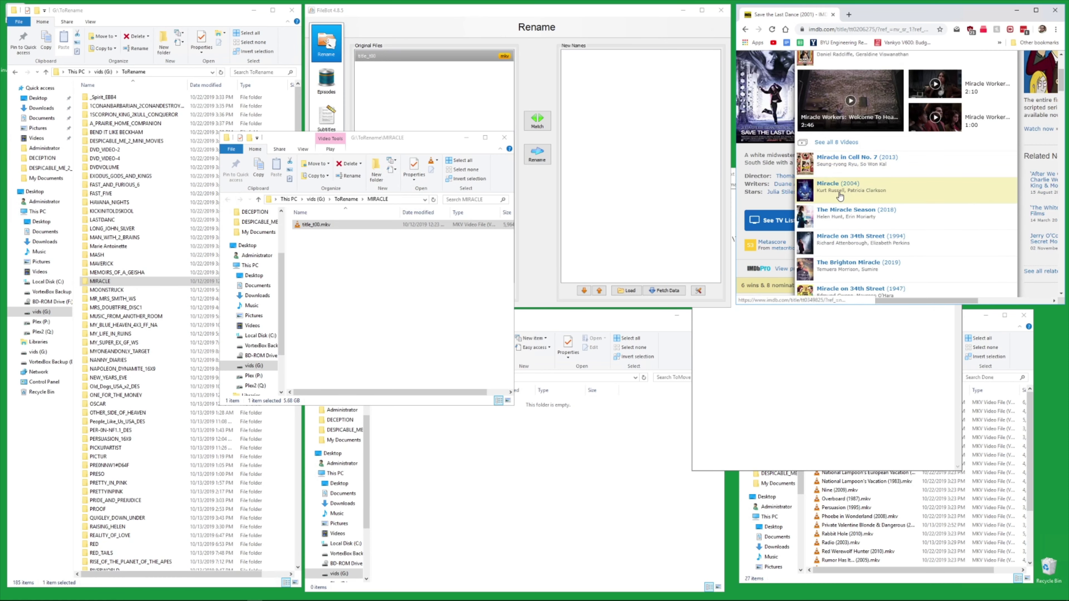
# Fetch TheMovieDB matches for the MIRACLE file in FileBot, choose Miracle (2004), and rename the file.
pyautogui.click(329, 281)
pyautogui.click(411, 84)
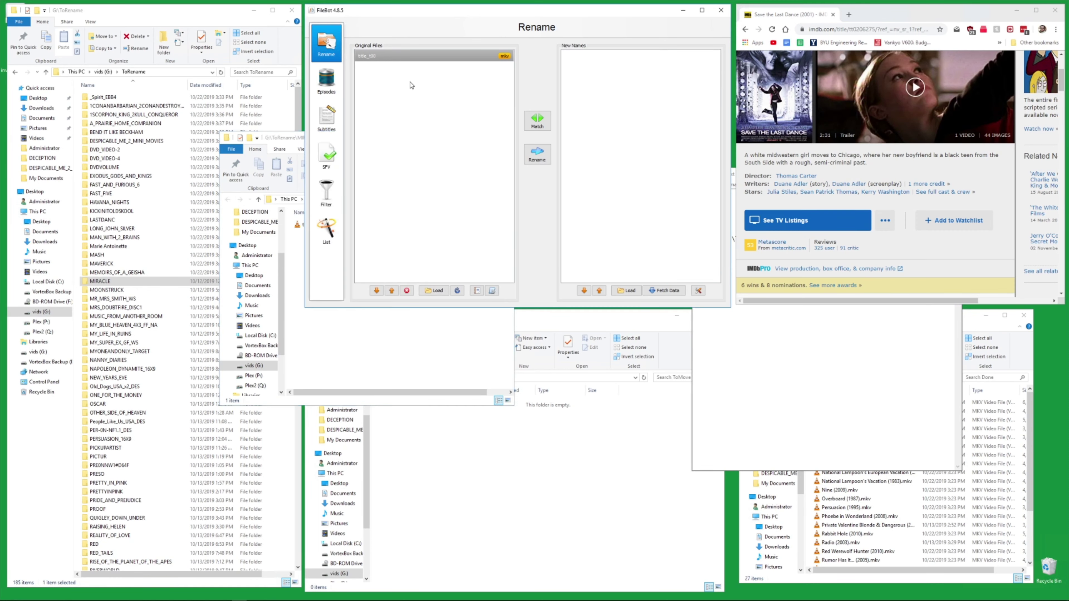
pyautogui.rightClick(439, 123)
pyautogui.click(461, 193)
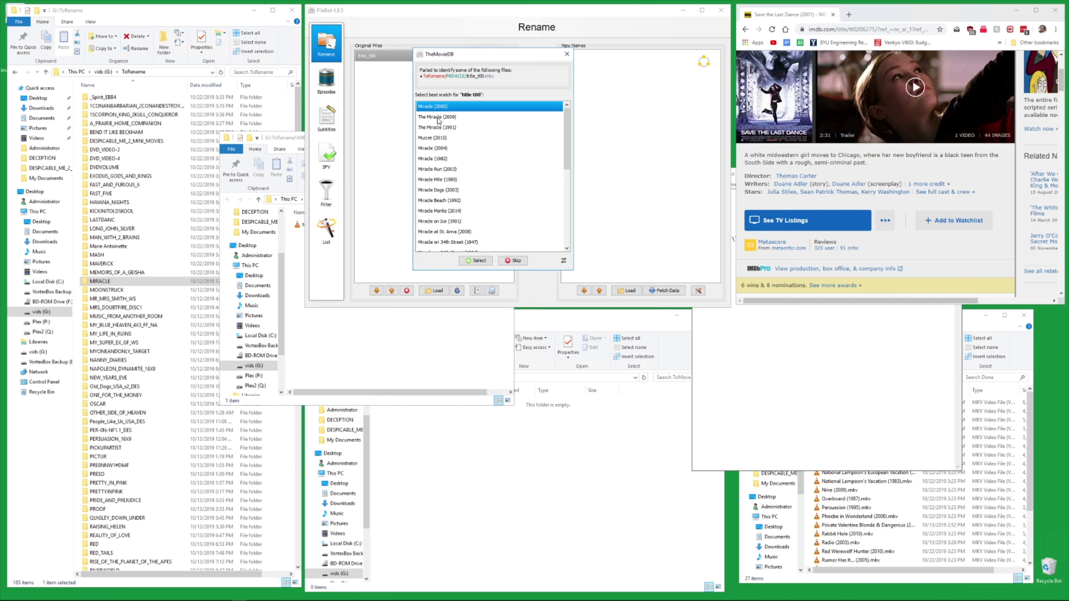
pyautogui.doubleClick(433, 148)
pyautogui.click(536, 154)
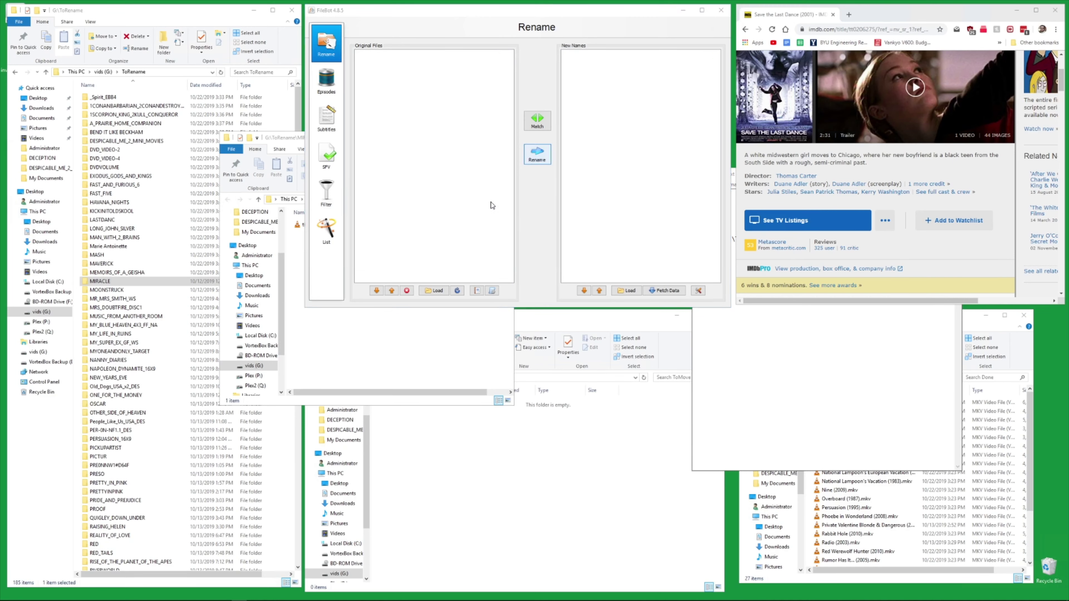
# Close the MIRACLE folder window and the File Explorer help page in the browser.
pyautogui.click(114, 290)
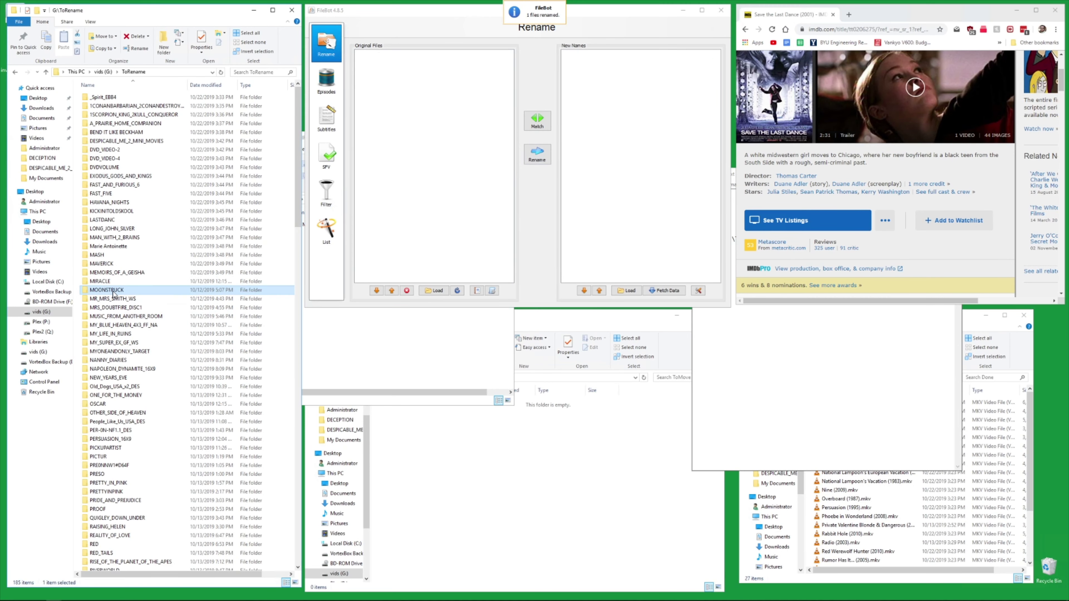
pyautogui.click(323, 334)
pyautogui.click(505, 137)
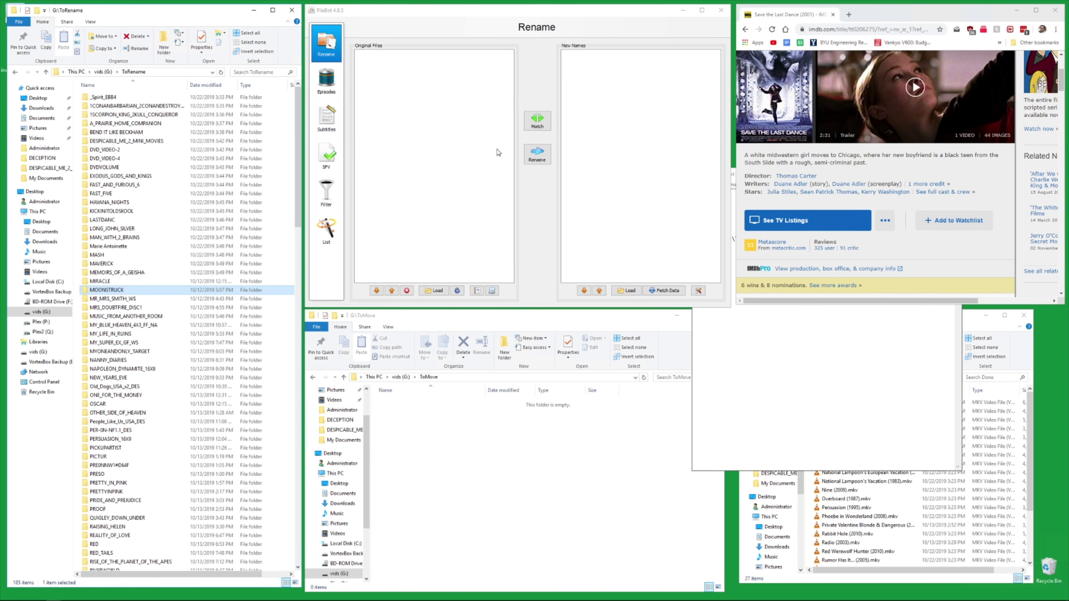
pyautogui.press('F1')
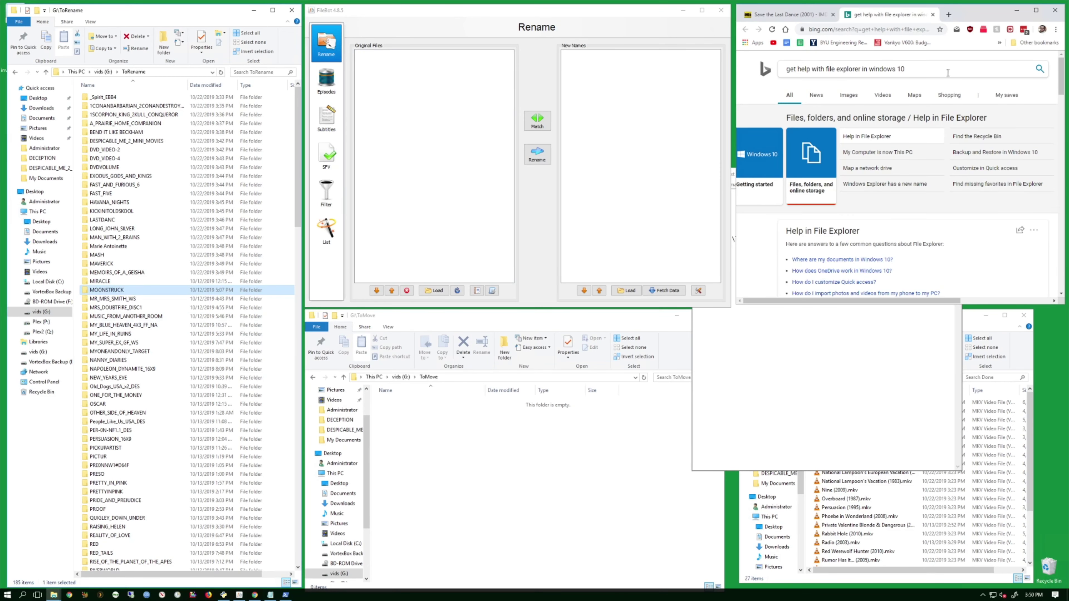
pyautogui.click(932, 14)
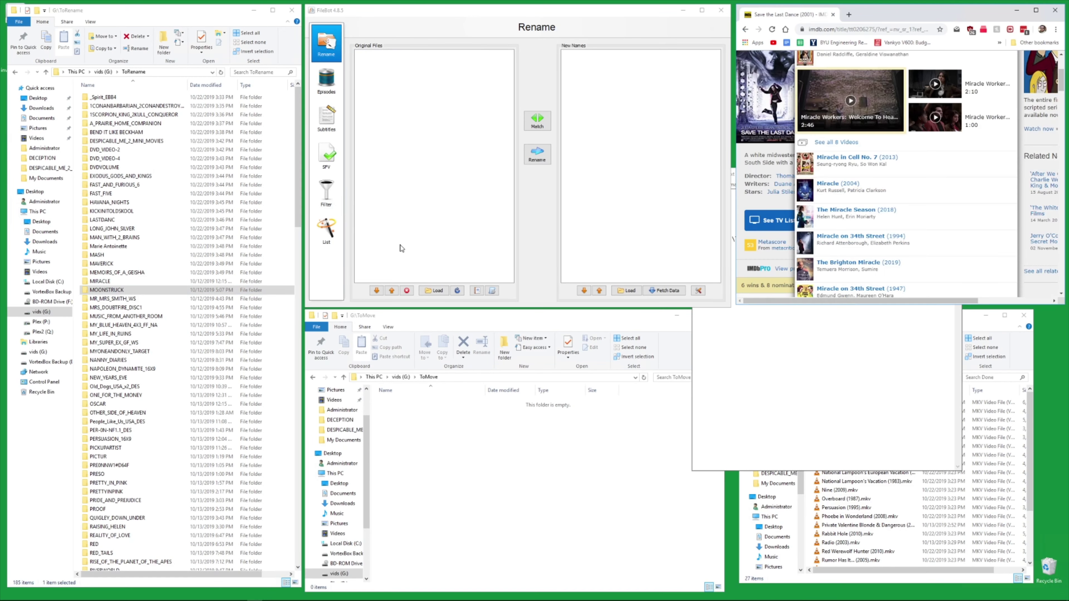
# Load the MOONSTRUCK folder into FileBot, fetch its OMDb suggestions, and skip the match for now.
pyautogui.moveTo(106, 293); pyautogui.dragTo(485, 166)
pyautogui.rightClick(425, 118)
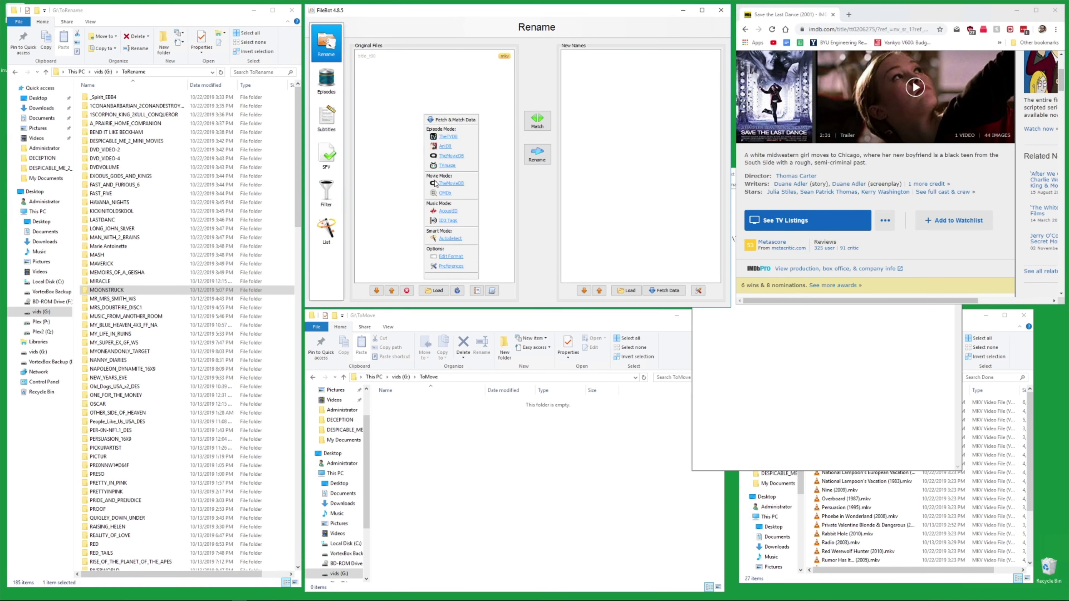
pyautogui.click(445, 194)
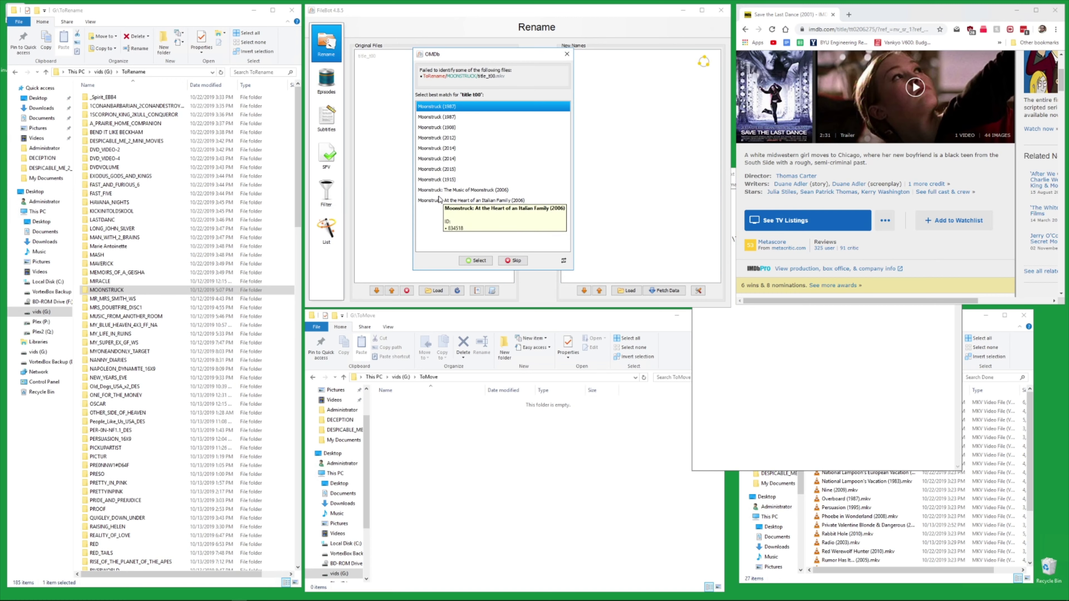
pyautogui.click(503, 261)
# Play MOONSTRUCK's title_t00.mkv in VLC, jump through it to identify the film, and close the player and folder.
pyautogui.doubleClick(369, 56)
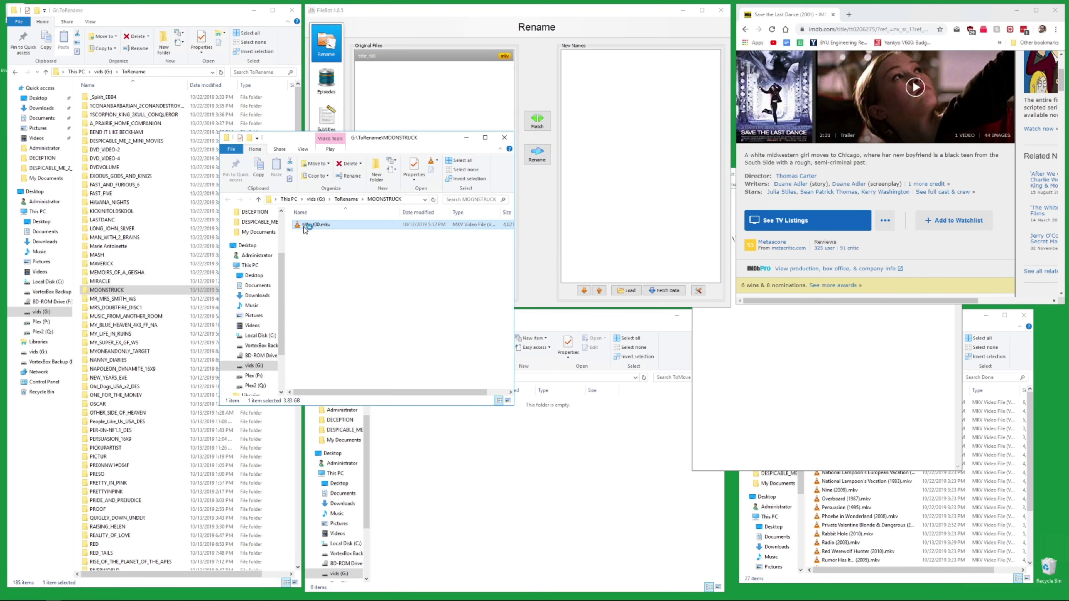
pyautogui.doubleClick(306, 226)
pyautogui.moveTo(256, 378); pyautogui.dragTo(323, 381)
pyautogui.click(500, 132)
pyautogui.click(504, 138)
# Search IMDb for Moonstruck and open the 1987 film's page.
pyautogui.scroll(3, 875, 126)
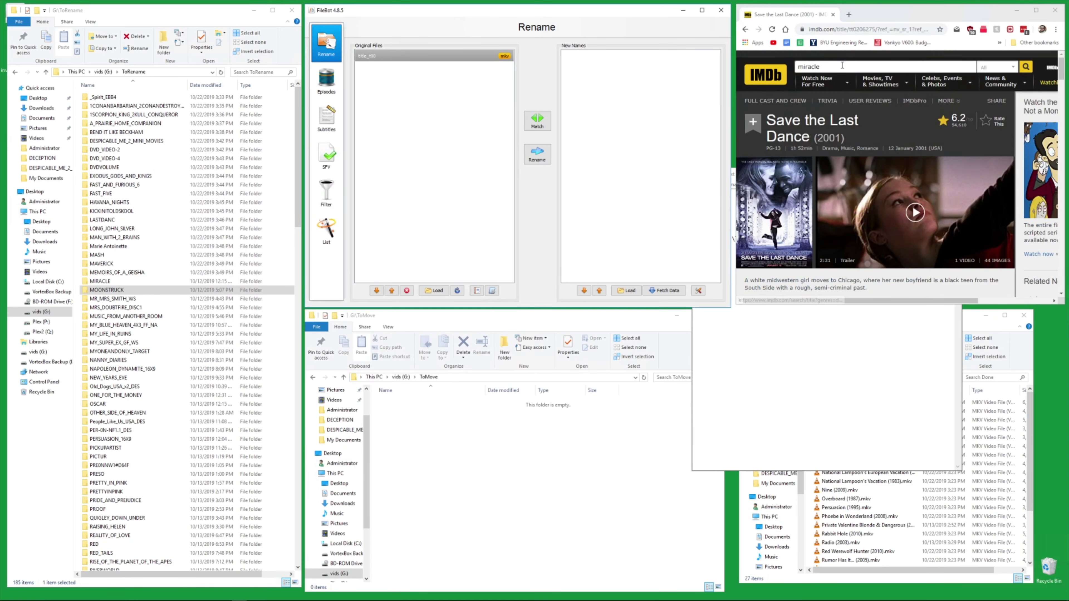
pyautogui.click(863, 66)
pyautogui.write('moonstr')
pyautogui.click(844, 82)
# Match the MOONSTRUCK file to the first FileBot suggestion, Moonstruck (1987), and rename it.
pyautogui.rightClick(396, 143)
pyautogui.click(426, 214)
pyautogui.doubleClick(437, 106)
pyautogui.click(537, 155)
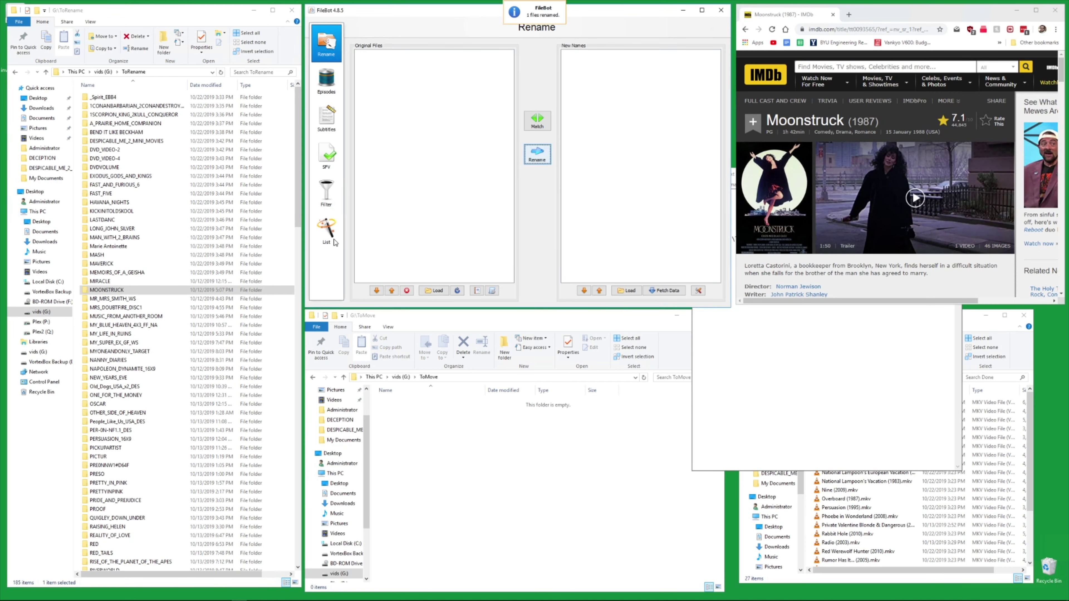
# Rename the MR_MRS_SMITH_WS folder to MR_MRS_SMITH.
pyautogui.click(133, 299)
pyautogui.click(133, 298)
pyautogui.press('BackSpace')
pyautogui.press('Return')
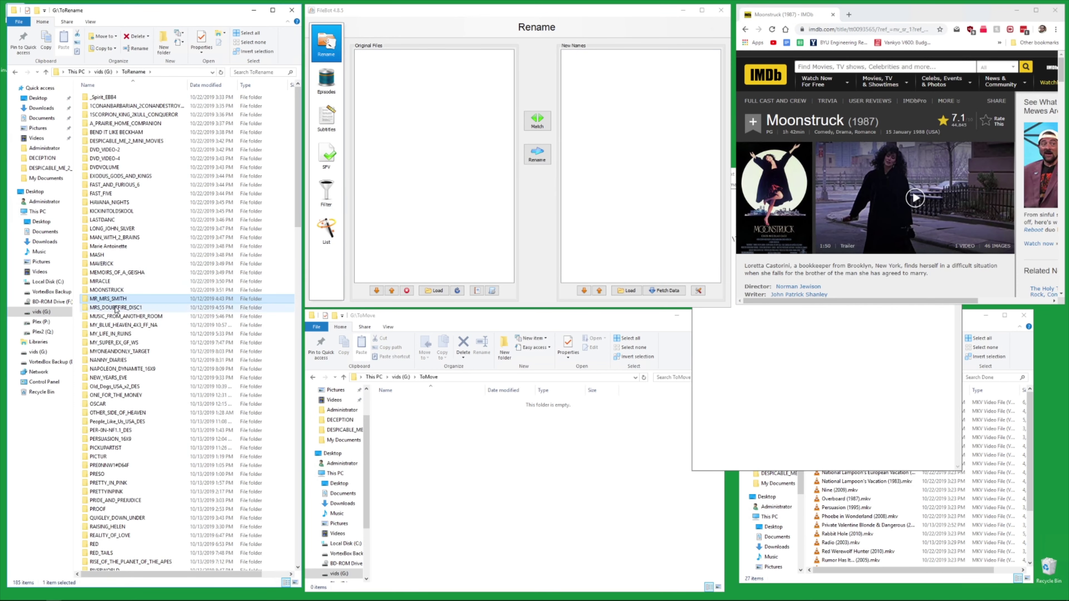
# Load the MR_MRS_SMITH folder into FileBot and match its file to the first OMDb suggestion.
pyautogui.moveTo(110, 299); pyautogui.dragTo(409, 192)
pyautogui.rightClick(415, 128)
pyautogui.click(439, 208)
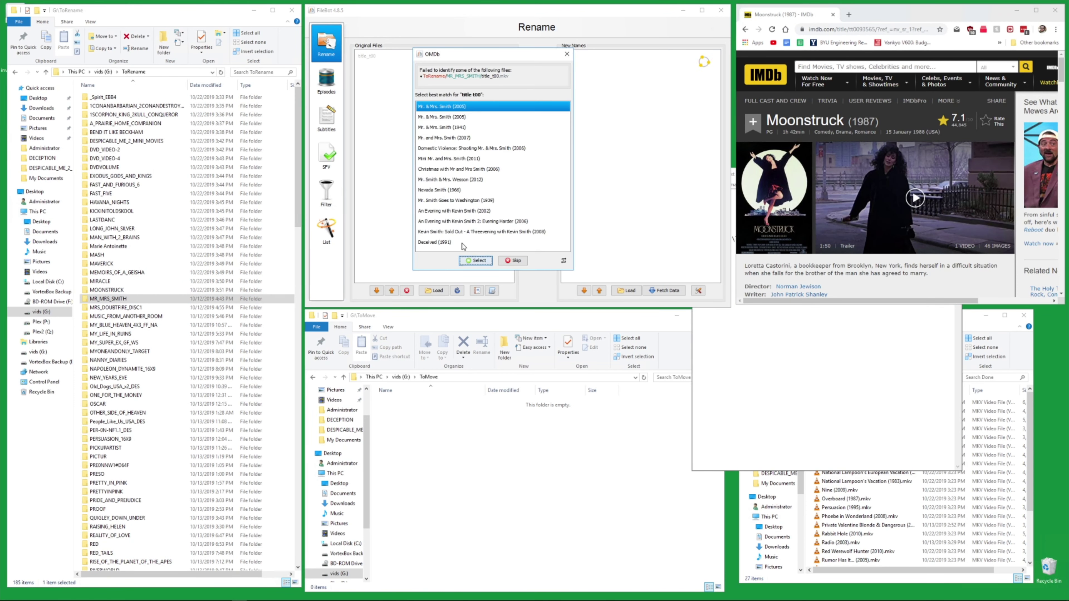
pyautogui.click(475, 261)
# Check MR_MRS_SMITH's title_t00.mkv in VLC, close the player and folder, and rename the file in FileBot.
pyautogui.doubleClick(108, 299)
pyautogui.doubleClick(316, 225)
pyautogui.click(249, 353)
pyautogui.click(557, 134)
pyautogui.click(504, 138)
pyautogui.click(537, 154)
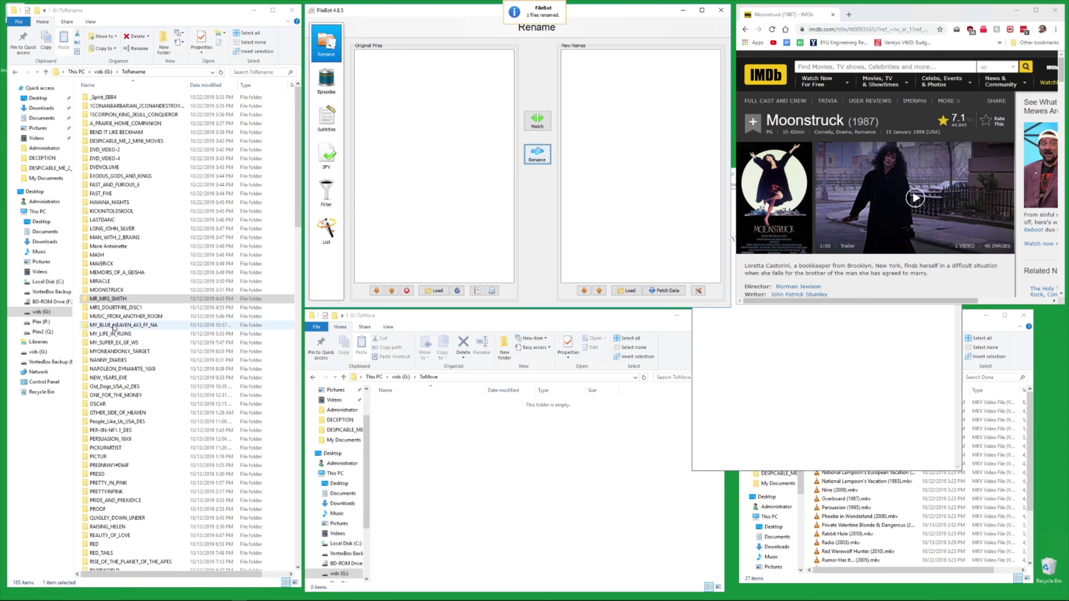
# Shorten the MRS_DOUBTFIRE_DISC1 folder name to MRS_DOUBTFIRE, load it into FileBot, and rename its file with the fetched match.
pyautogui.click(126, 308)
pyautogui.click(126, 308)
pyautogui.moveTo(127, 308); pyautogui.dragTo(444, 241)
pyautogui.press('BackSpace')
pyautogui.press('Return')
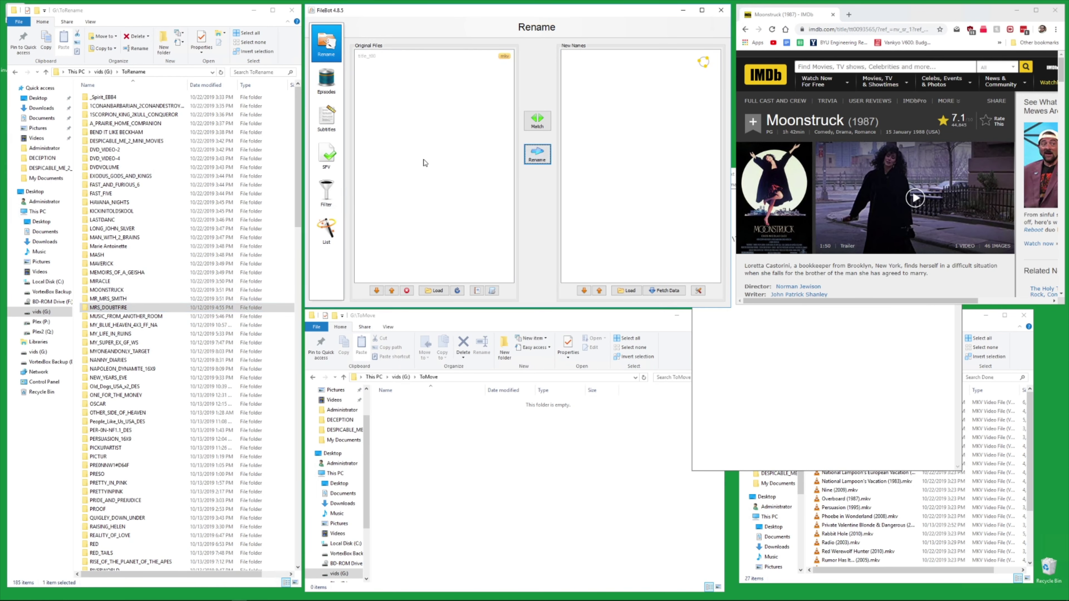
pyautogui.click(537, 154)
# Load MUSIC_FROM_ANOTHER_ROOM into FileBot, match its file to OMDb's Music from Another Room (1998), and rename it.
pyautogui.moveTo(120, 316); pyautogui.dragTo(456, 162)
pyautogui.rightClick(455, 161)
pyautogui.click(473, 241)
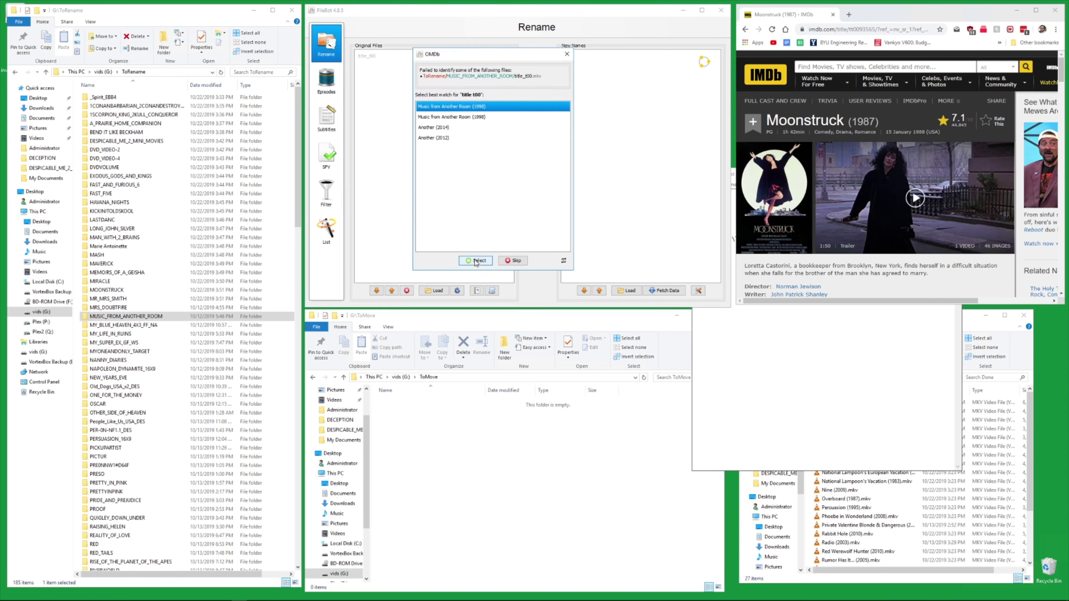
pyautogui.click(475, 261)
pyautogui.click(537, 154)
# Shorten the MY_BLUE_HEAVEN_4X3_FF_NA folder name to MY_BLUE_HEAVEn, then match and rename its file in FileBot.
pyautogui.click(138, 325)
pyautogui.click(139, 326)
pyautogui.moveTo(133, 325); pyautogui.dragTo(459, 151)
pyautogui.press('Return')
pyautogui.rightClick(461, 150)
pyautogui.click(479, 230)
pyautogui.click(477, 260)
pyautogui.click(528, 155)
# Load the MY_LIFE_IN_RUINS folder into FileBot, accept the suggested movie match, and rename its file.
pyautogui.moveTo(136, 335); pyautogui.dragTo(440, 155)
pyautogui.rightClick(440, 154)
pyautogui.click(458, 234)
pyautogui.click(476, 261)
pyautogui.click(533, 155)
# Rename the MY_SUPER_EX_GF_WS folder to MY_SUPER_EX_GF and load it into FileBot.
pyautogui.click(128, 345)
pyautogui.click(128, 344)
pyautogui.press('BackSpace')
pyautogui.moveTo(129, 344); pyautogui.dragTo(427, 109)
pyautogui.press('Return')
# Try to match the MY_SUPER_EX_GF file using OMDb.
pyautogui.rightClick(428, 109)
pyautogui.click(444, 189)
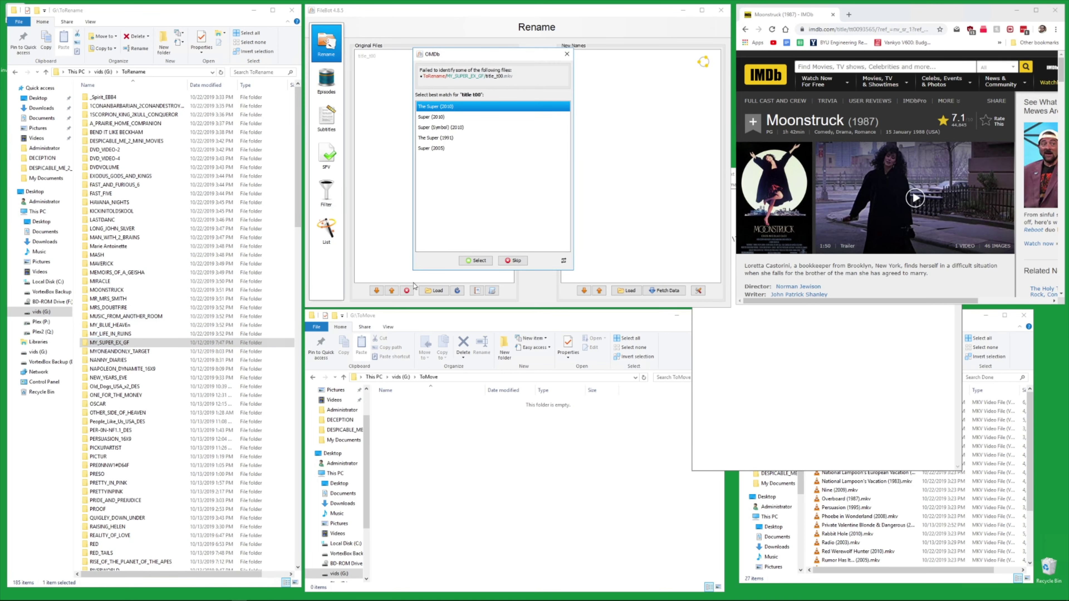
pyautogui.click(477, 260)
# Fetch movie matches again for the MY_SUPER_EX_GF file and rename it to My Super Ex-Girlfriend (2006).
pyautogui.rightClick(392, 79)
pyautogui.click(413, 153)
pyautogui.click(477, 261)
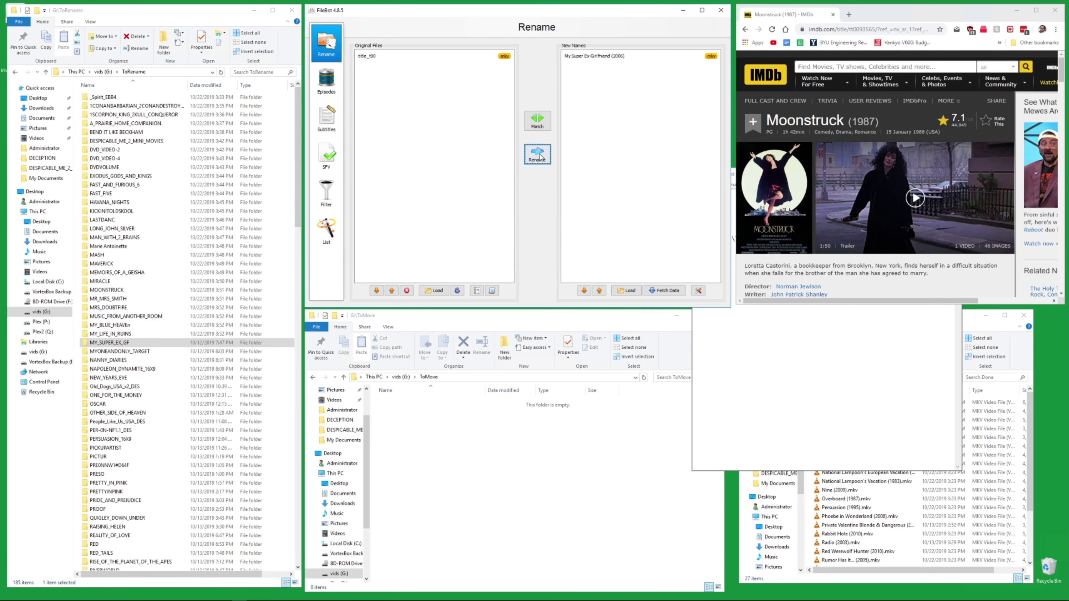
pyautogui.click(540, 156)
# Rename the MYONEANDONLY_TARGET folder to MYONEANDONLY and load it into FileBot.
pyautogui.click(127, 352)
pyautogui.click(128, 353)
pyautogui.moveTo(131, 352); pyautogui.dragTo(428, 167)
pyautogui.press('BackSpace')
pyautogui.press('Return')
pyautogui.click(122, 336)
# Match the MYONEANDONLY file to TheMovieDB's My One and Only (2009) and rename it.
pyautogui.rightClick(429, 168)
pyautogui.click(450, 239)
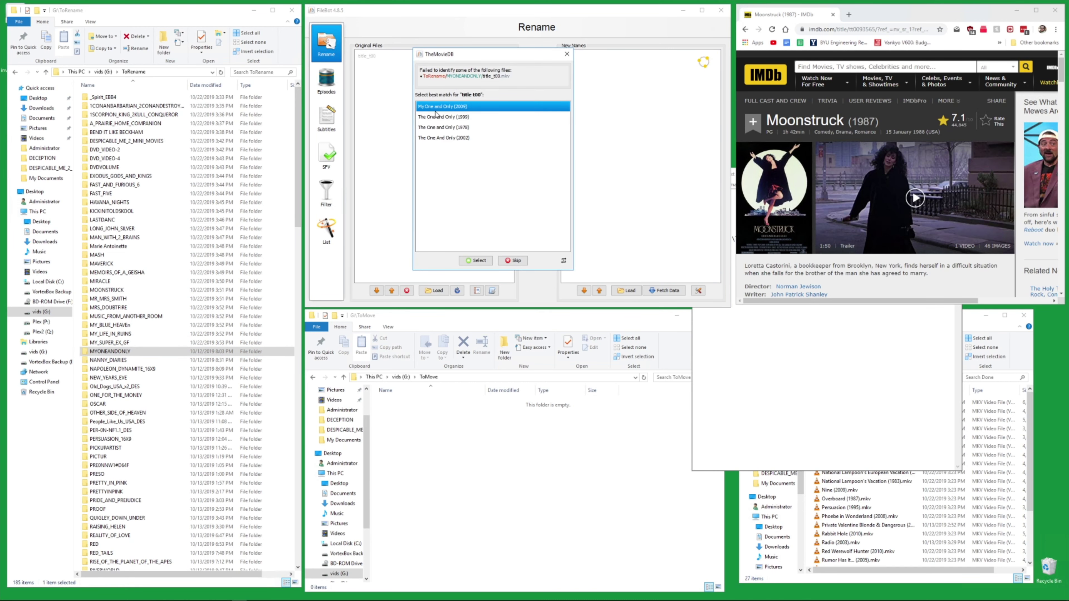
pyautogui.click(477, 260)
pyautogui.click(537, 155)
# Load the NANNY_DIARIES folder into FileBot, match its file to The Nanny Diaries (2007), and rename it.
pyautogui.moveTo(133, 360); pyautogui.dragTo(415, 156)
pyautogui.rightClick(415, 156)
pyautogui.click(436, 228)
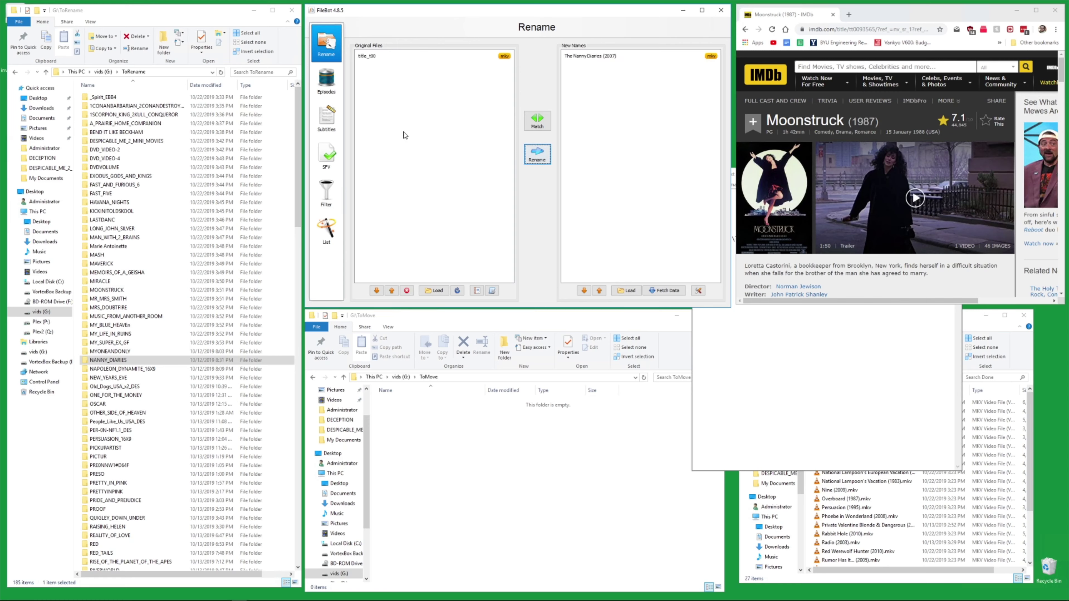
pyautogui.click(537, 155)
# Rename the NAPOLEON_DYNAMITE_16X9 folder to NAPOLEON_DYNAMITE and load it into FileBot.
pyautogui.click(143, 369)
pyautogui.click(142, 370)
pyautogui.moveTo(144, 368); pyautogui.dragTo(406, 242)
pyautogui.press('BackSpace')
pyautogui.press('Return')
# Match the NAPOLEON_DYNAMITE file to OMDb's Napoleon Dynamite (2004) and rename it.
pyautogui.rightClick(406, 243)
pyautogui.click(408, 241)
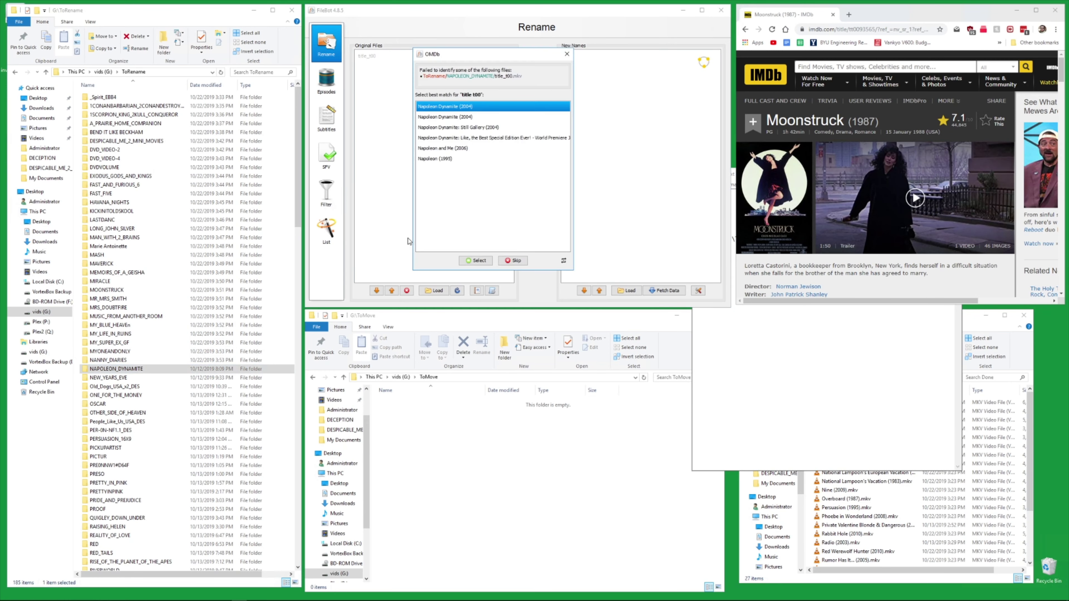
pyautogui.doubleClick(448, 107)
pyautogui.click(537, 154)
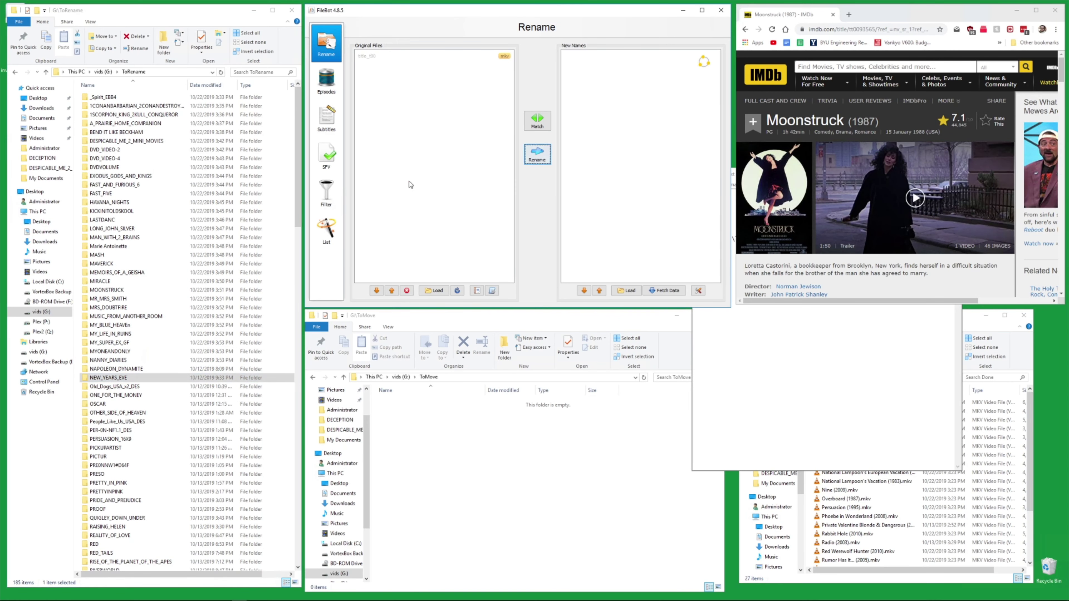
# Match the NEW_YEARS_EVE file to New Year's Eve (2011), then check title_t00.mkv in VLC and close the player and folder.
pyautogui.doubleClick(449, 108)
pyautogui.doubleClick(390, 57)
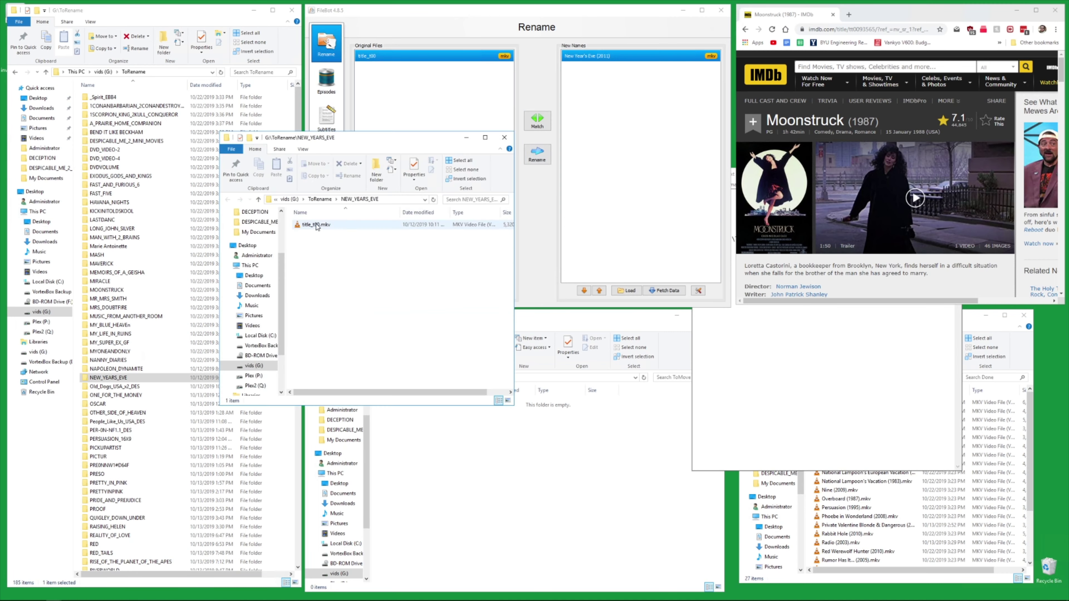
pyautogui.doubleClick(317, 224)
pyautogui.click(243, 353)
pyautogui.moveTo(247, 353); pyautogui.dragTo(263, 353)
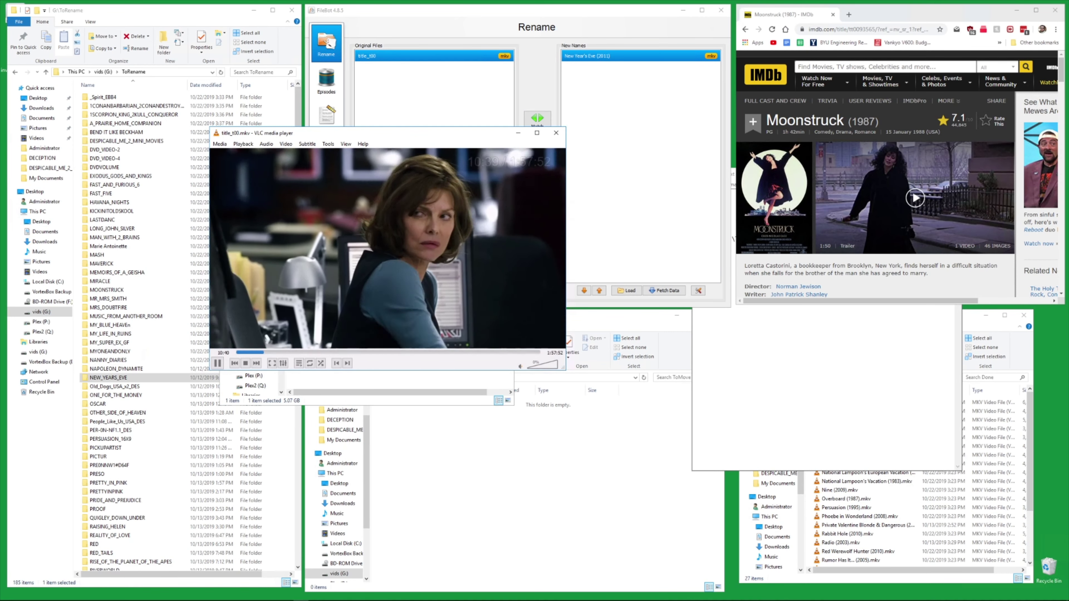
pyautogui.click(556, 133)
pyautogui.click(504, 136)
# Check the New Year's Eve (2011) page on IMDb and rename the NEW_YEARS_EVE file in FileBot.
pyautogui.click(813, 67)
pyautogui.write('new years')
pyautogui.scroll(-1, 846, 132)
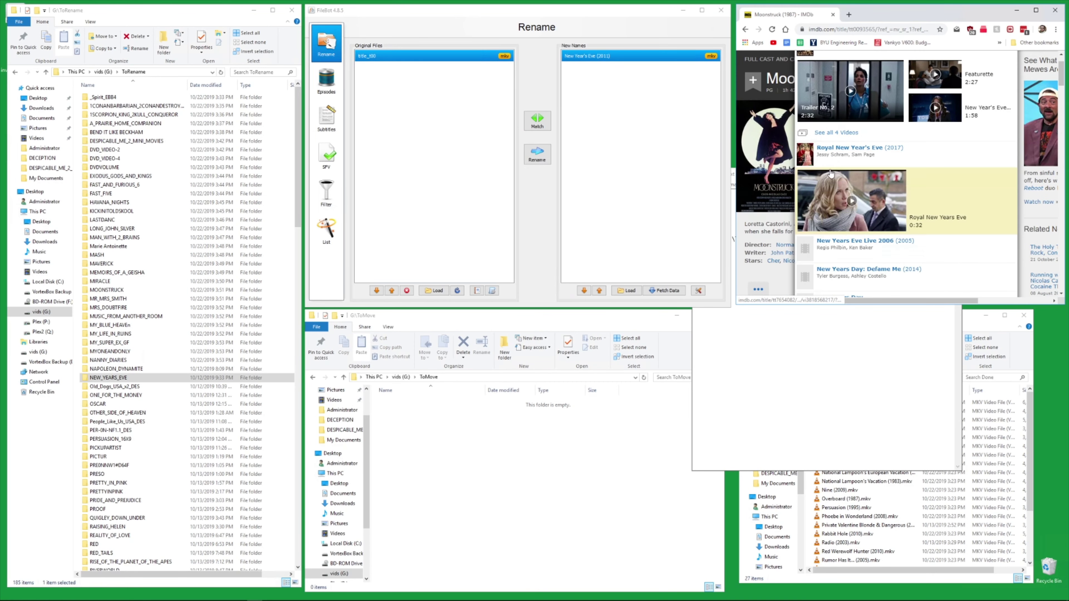
pyautogui.scroll(1, 862, 168)
pyautogui.click(838, 81)
pyautogui.scroll(-8, 828, 144)
pyautogui.scroll(-6, 828, 144)
pyautogui.scroll(15, 828, 144)
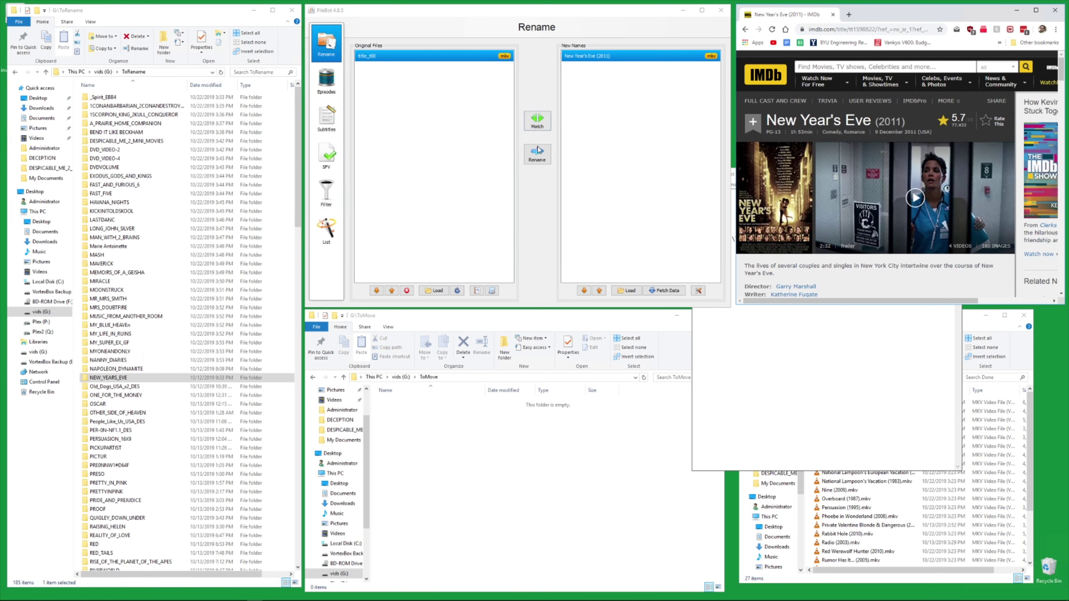
pyautogui.click(537, 154)
# Rename the Old_Dogs_USA_x2_DES folder to Old_Dogs.
pyautogui.click(124, 387)
pyautogui.click(124, 386)
pyautogui.click(146, 387)
pyautogui.press('BackSpace')
pyautogui.press('BackSpace')
pyautogui.press('BackSpace')
pyautogui.press('BackSpace')
pyautogui.press('BackSpace')
pyautogui.press('BackSpace')
pyautogui.press('BackSpace')
pyautogui.press('BackSpace')
pyautogui.press('BackSpace')
pyautogui.press('BackSpace')
pyautogui.press('BackSpace')
pyautogui.press('Return')
# Load the Old_Dogs folder into FileBot, fetch its movie match, and rename the file.
pyautogui.moveTo(101, 386); pyautogui.dragTo(416, 187)
pyautogui.rightClick(417, 187)
pyautogui.click(465, 227)
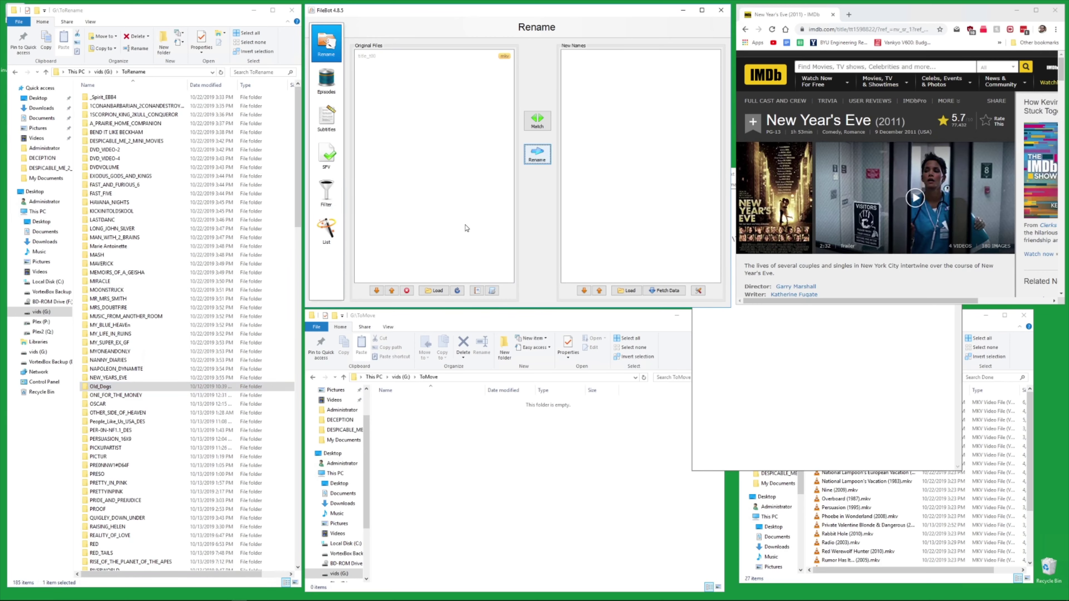
pyautogui.click(537, 155)
# Load the ONE_FOR_THE_MONEY folder into FileBot and match its file to OMDb's One for the Money (2012).
pyautogui.click(159, 395)
pyautogui.moveTo(160, 395); pyautogui.dragTo(409, 202)
pyautogui.rightClick(409, 202)
pyautogui.click(455, 243)
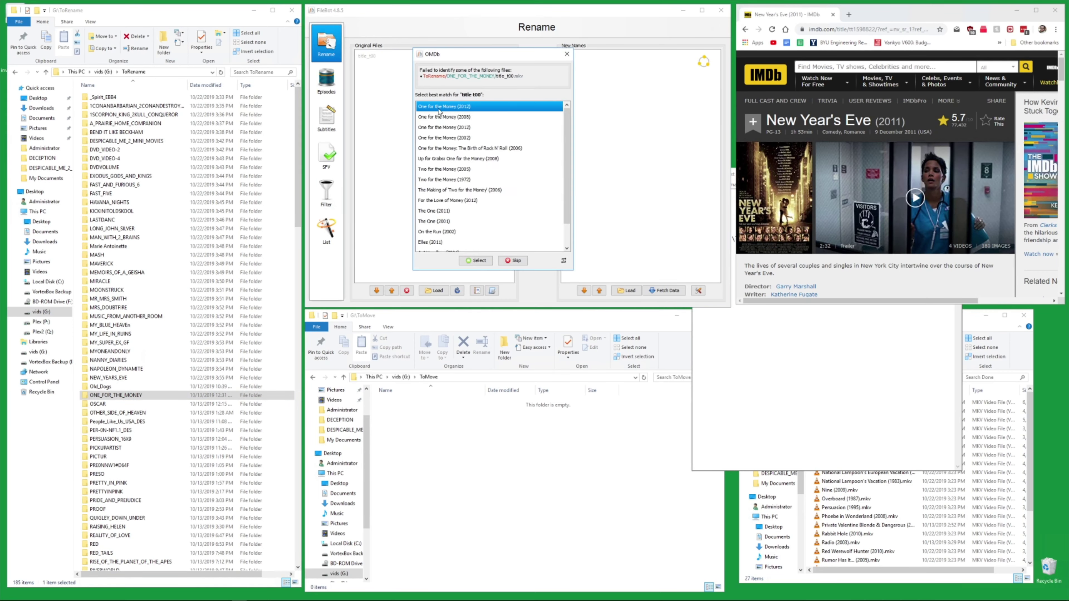
pyautogui.doubleClick(451, 108)
# Play ONE_FOR_THE_MONEY's title_t00.mkv in VLC, skip ahead to verify the film, and close the player.
pyautogui.doubleClick(116, 394)
pyautogui.doubleClick(319, 224)
pyautogui.hotkey('alt', 'Right')
pyautogui.hotkey('alt', 'Right')
pyautogui.hotkey('alt', 'Right')
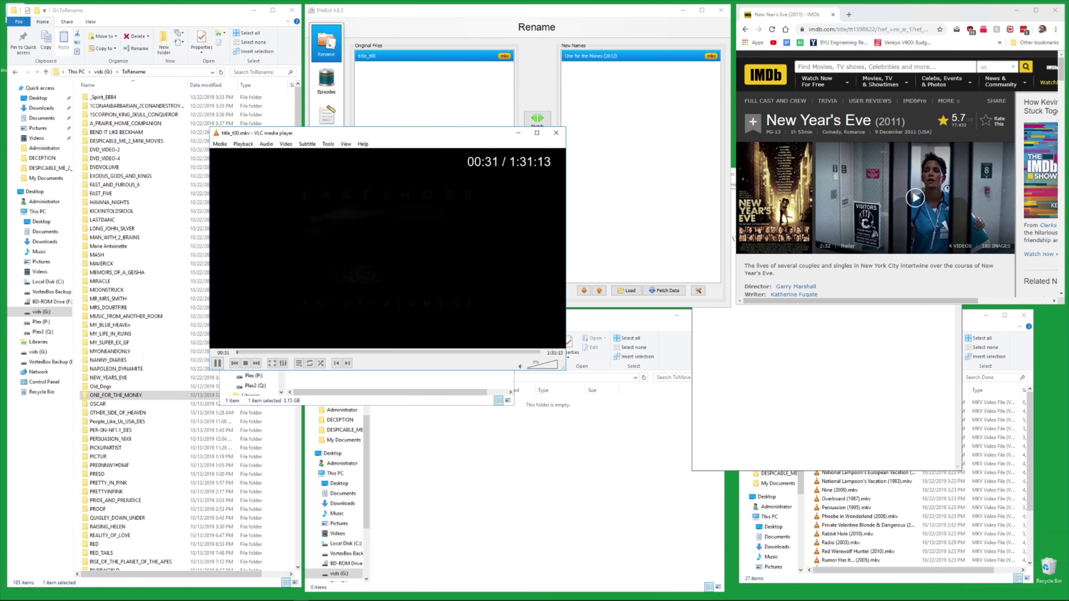
pyautogui.click(556, 132)
# Look up "one for" on IMDb, close the folder window, and rename the file to One for the Money (2012).
pyautogui.click(812, 67)
pyautogui.write('one for')
pyautogui.click(504, 137)
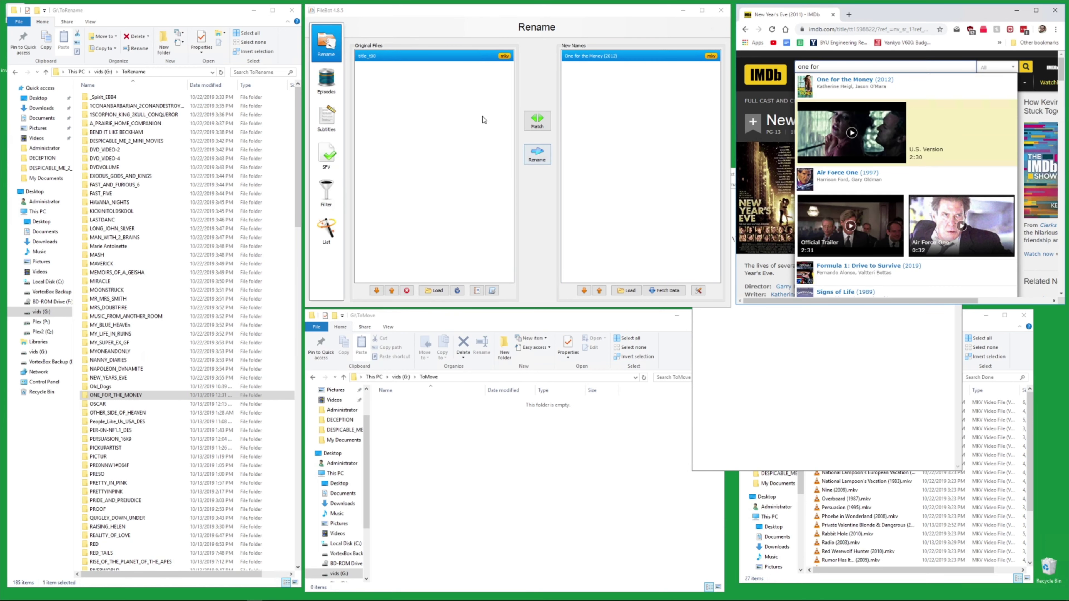
pyautogui.click(537, 154)
# Load the OSCAR folder into FileBot, match its file to OMDb's Oscar (1991), and rename it.
pyautogui.moveTo(110, 404); pyautogui.dragTo(467, 129)
pyautogui.rightClick(466, 128)
pyautogui.click(487, 208)
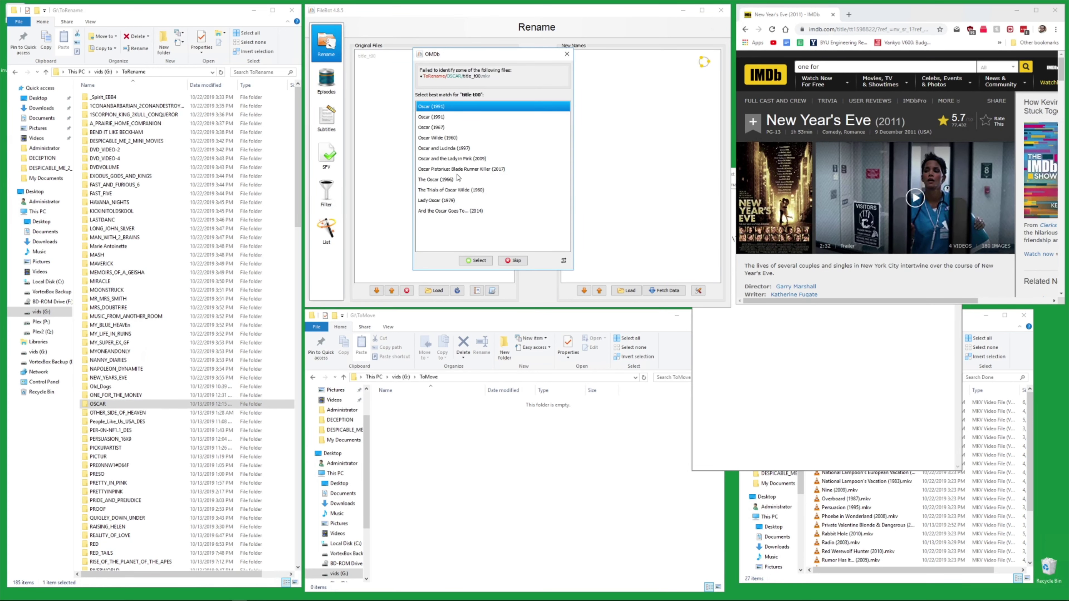
pyautogui.doubleClick(433, 109)
pyautogui.click(537, 154)
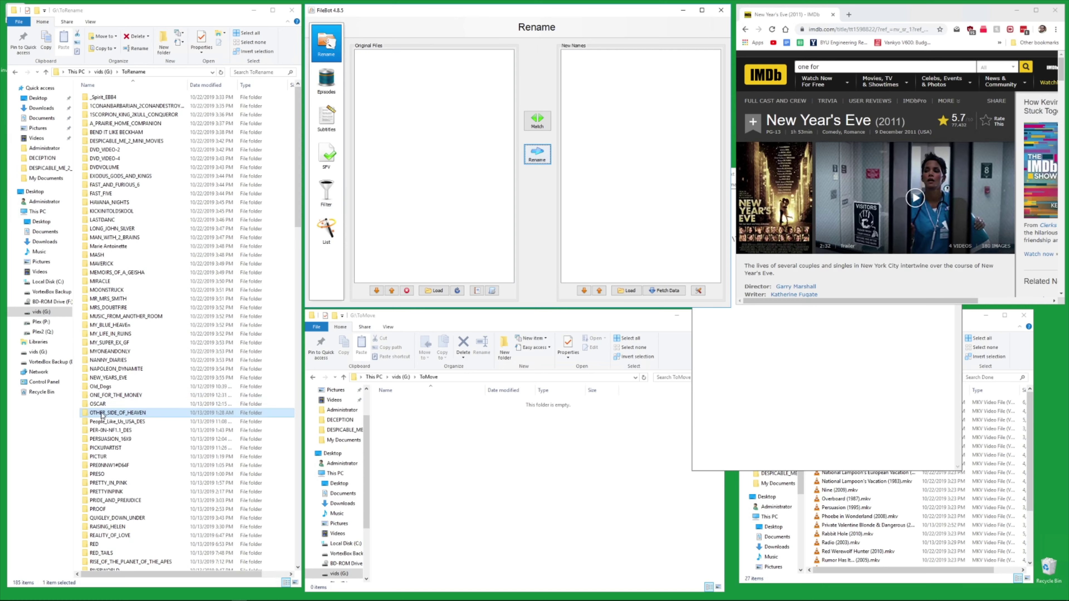
# Move the folders from _Spirit_EBB4 through OTHER_SIDE_OF_HEAVEN out of ToRename into ToMove.
pyautogui.keyDown('shift'); pyautogui.click(99, 98); pyautogui.keyUp('shift')
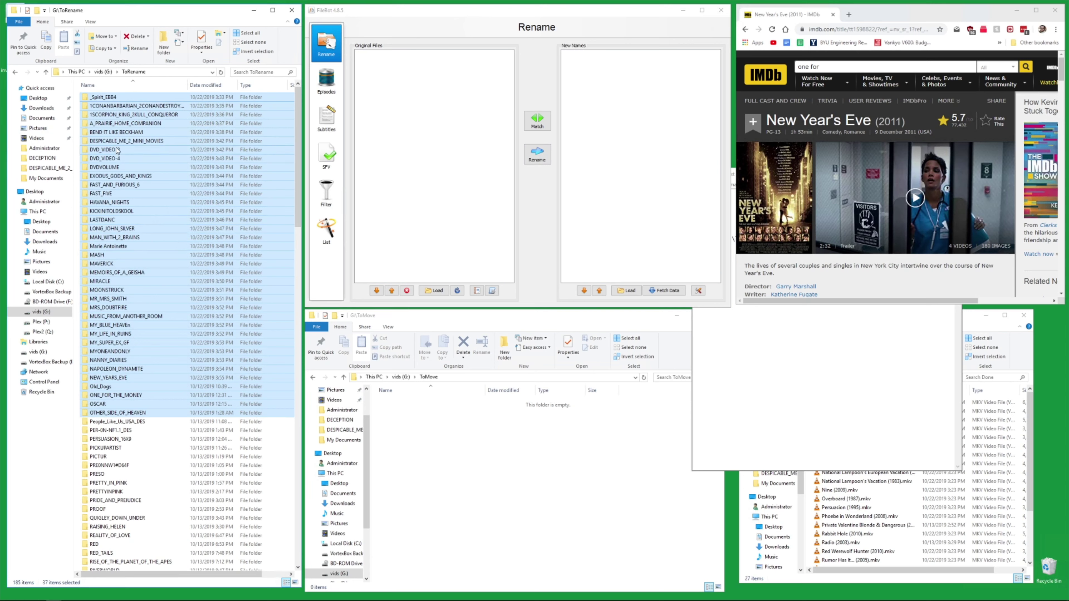
pyautogui.moveTo(149, 199); pyautogui.dragTo(455, 463)
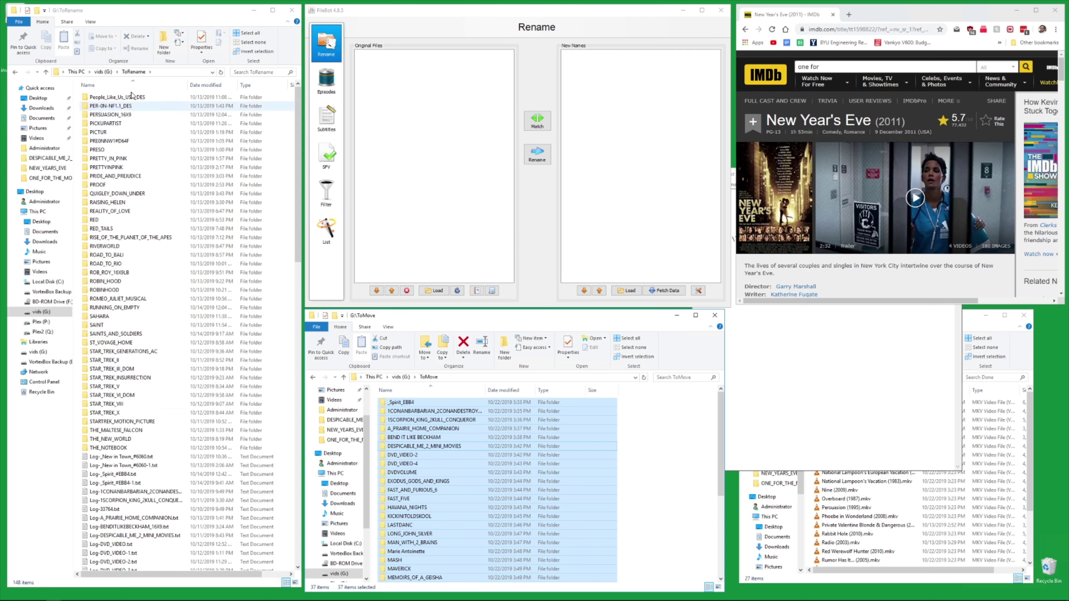
# Rename the People_Like_Us_USA_DES folder to People_Like_Us and load it into FileBot.
pyautogui.click(113, 98)
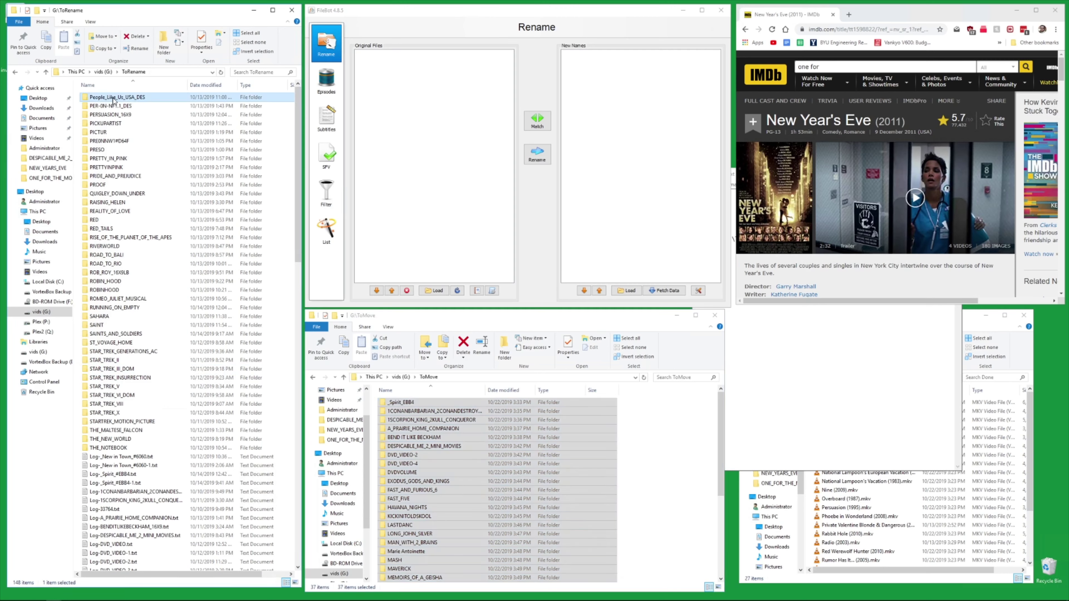
pyautogui.click(127, 97)
pyautogui.moveTo(140, 101); pyautogui.dragTo(395, 123)
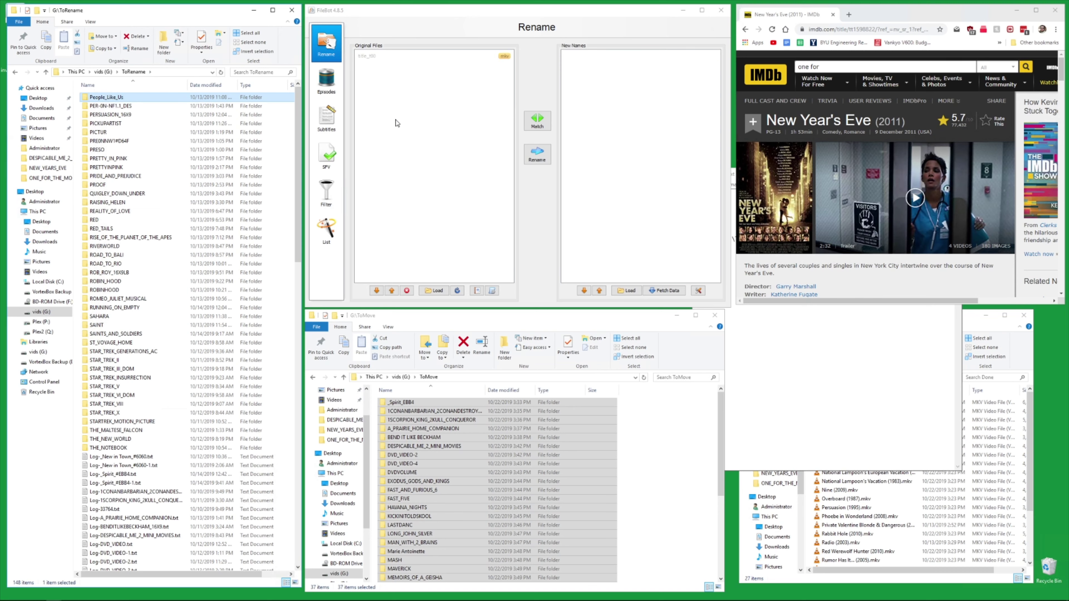
# Match the People_Like_Us file to OMDb's People Like Us (1990).
pyautogui.rightClick(412, 91)
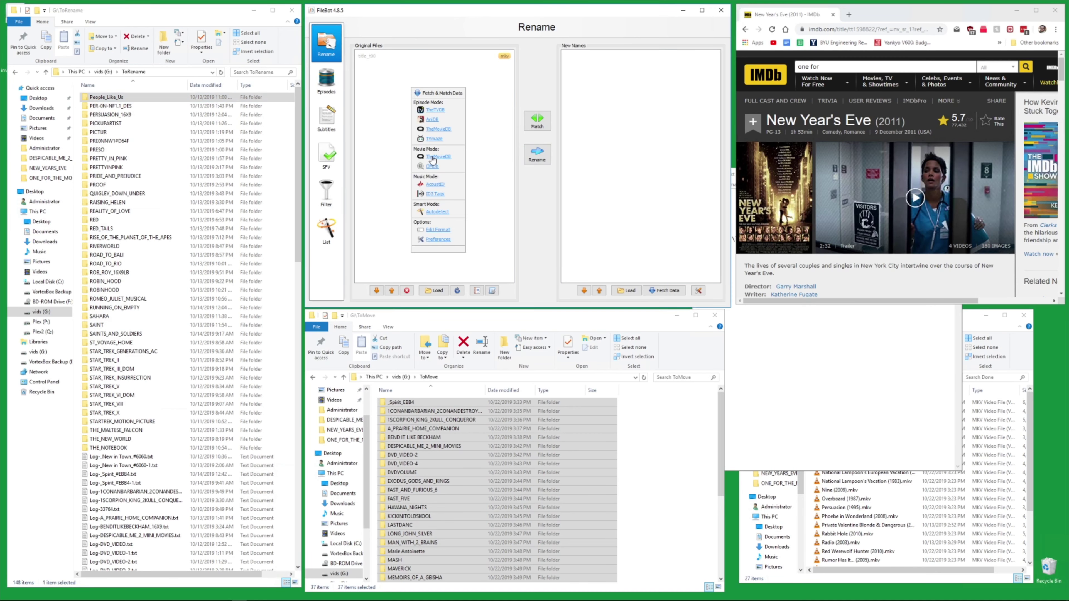
pyautogui.click(430, 167)
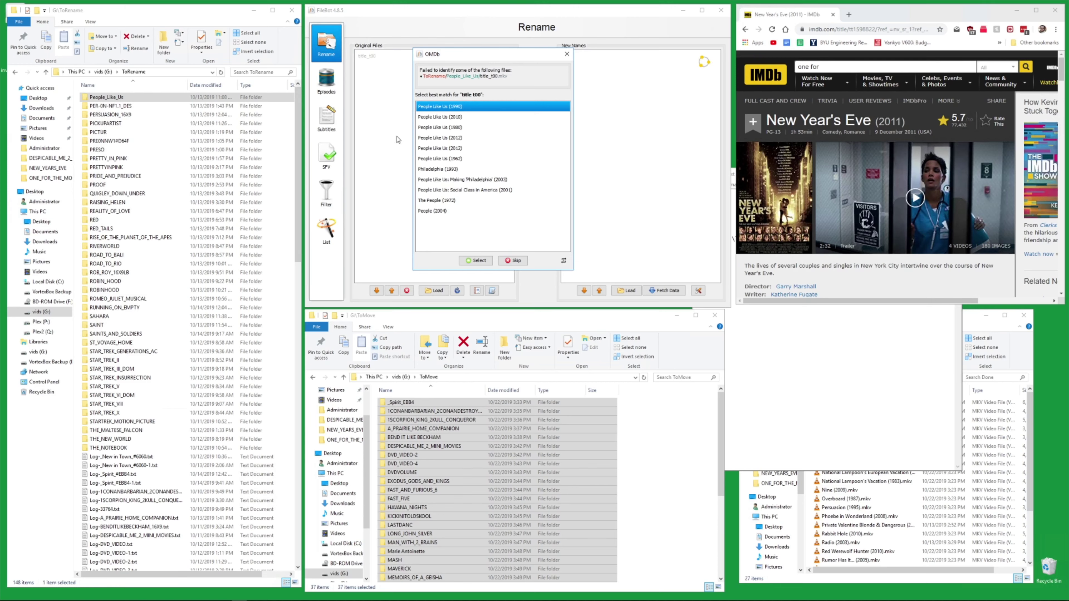
pyautogui.doubleClick(428, 108)
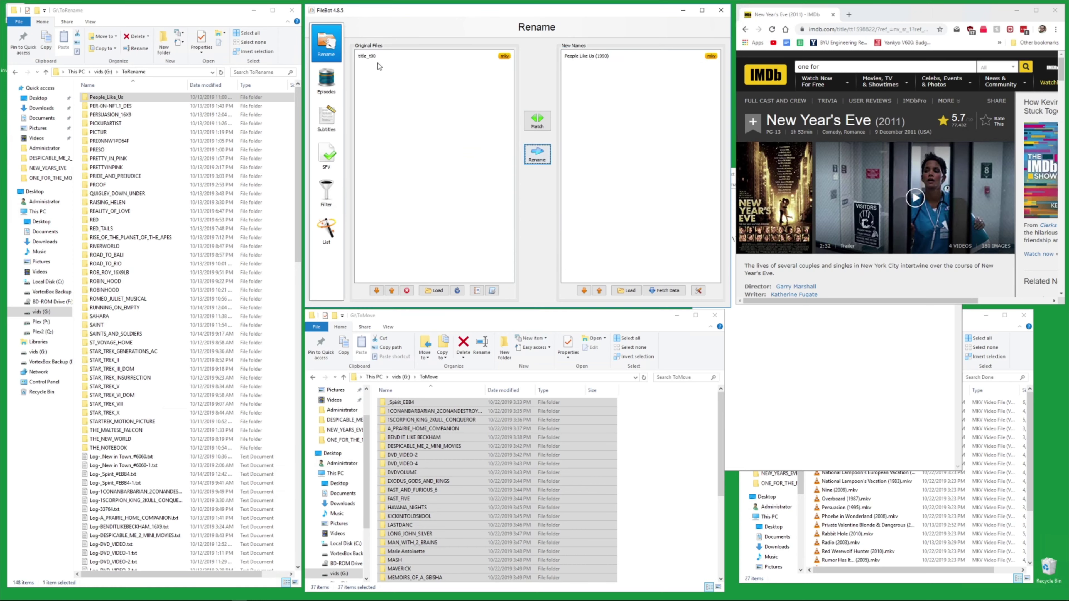
# Play People_Like_Us's title_t00.mkv in VLC, skip ahead to check the film, and close the player.
pyautogui.doubleClick(374, 58)
pyautogui.doubleClick(303, 226)
pyautogui.hotkey('alt', 'Right')
pyautogui.hotkey('alt', 'Right')
pyautogui.hotkey('alt', 'Right')
pyautogui.hotkey('alt', 'Right')
pyautogui.hotkey('alt', 'Right')
pyautogui.hotkey('alt', 'Right')
pyautogui.hotkey('alt', 'Right')
pyautogui.hotkey('alt', 'Right')
pyautogui.click(556, 133)
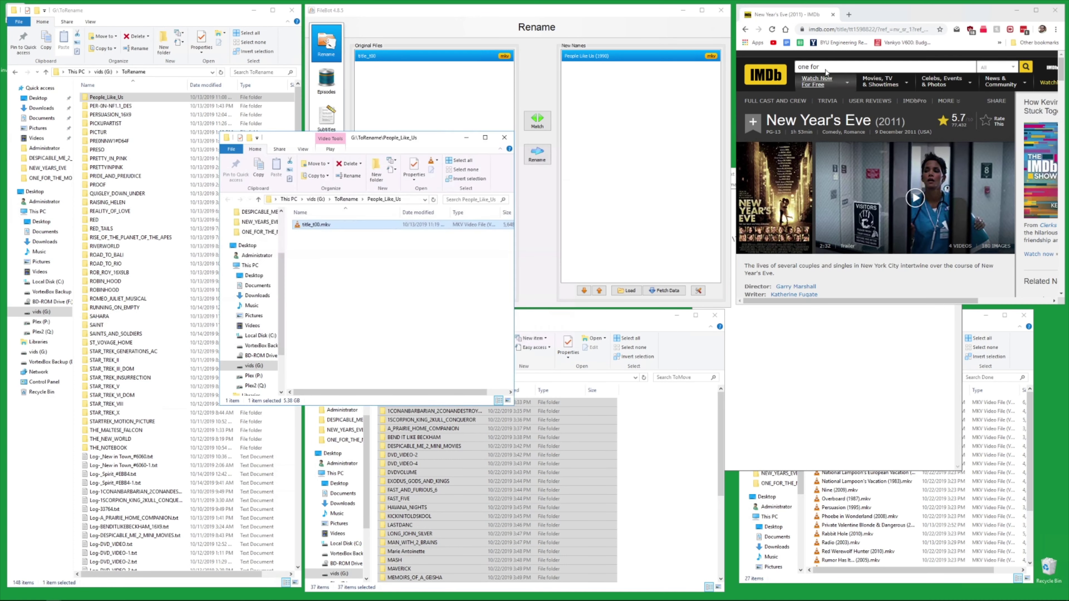
# Look up "people like" on IMDb and rename the file to People Like Us (2012) using a new FileBot match.
pyautogui.tripleClick(824, 68)
pyautogui.write('people like')
pyautogui.click(433, 56)
pyautogui.rightClick(432, 57)
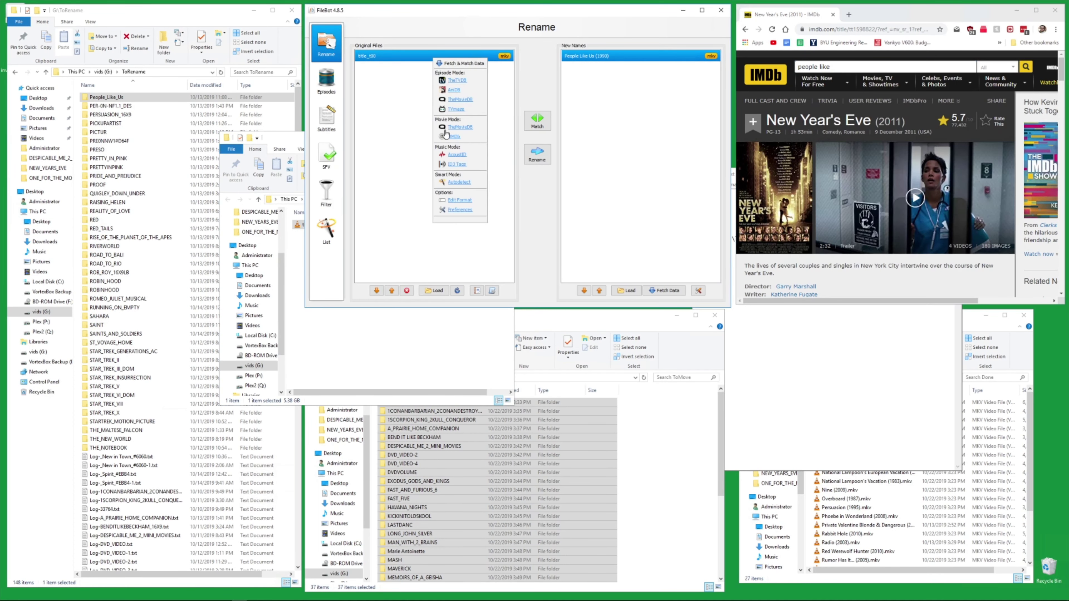
pyautogui.click(448, 132)
pyautogui.doubleClick(441, 142)
pyautogui.click(537, 154)
# Play title_t00.mkv from the PER-0N-NF1.1_DES folder in VLC, skip ahead to identify the film, and close the player.
pyautogui.click(126, 105)
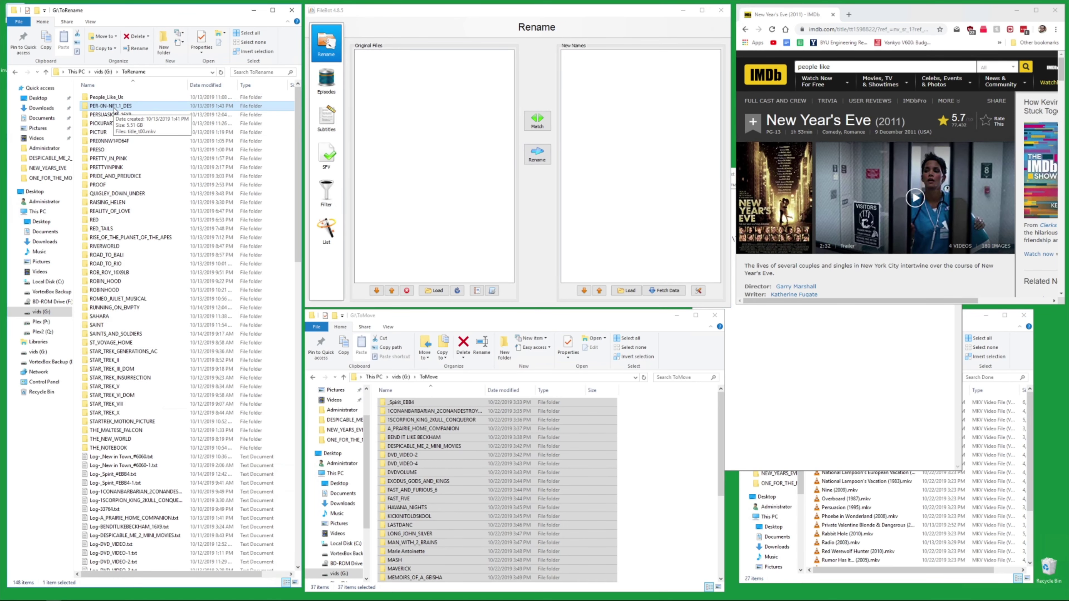
pyautogui.doubleClick(126, 106)
pyautogui.doubleClick(308, 224)
pyautogui.hotkey('alt', 'Right')
pyautogui.hotkey('alt', 'Right')
pyautogui.hotkey('alt', 'Right')
pyautogui.hotkey('alt', 'Right')
pyautogui.hotkey('alt', 'Right')
pyautogui.hotkey('alt', 'Right')
pyautogui.hotkey('alt', 'Right')
pyautogui.hotkey('alt', 'Right')
pyautogui.hotkey('alt', 'Right')
pyautogui.hotkey('alt', 'Right')
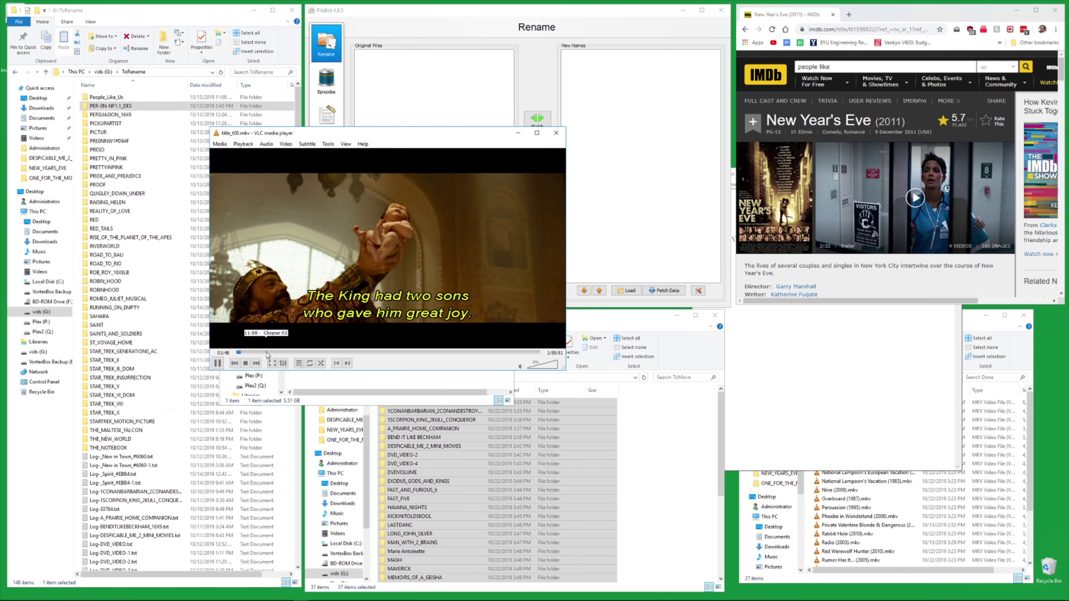
pyautogui.hotkey('ctrl', 'q')
# Search IMDb for "prince of pers" and open the page for Prince of Persia: The Sands of Time (2010).
pyautogui.click(864, 66)
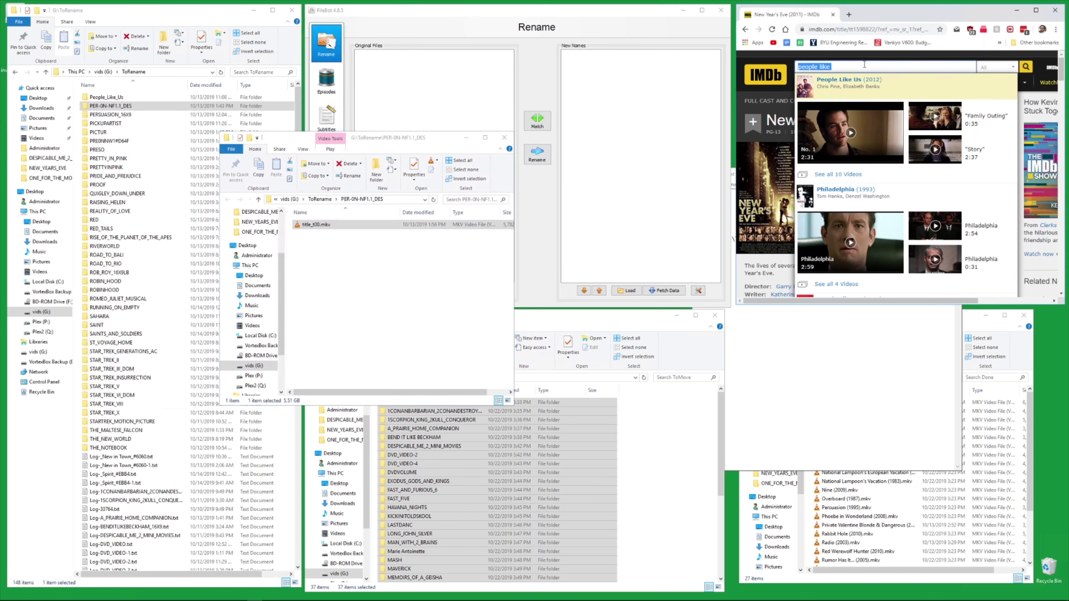
pyautogui.write('prince of pers')
pyautogui.click(863, 82)
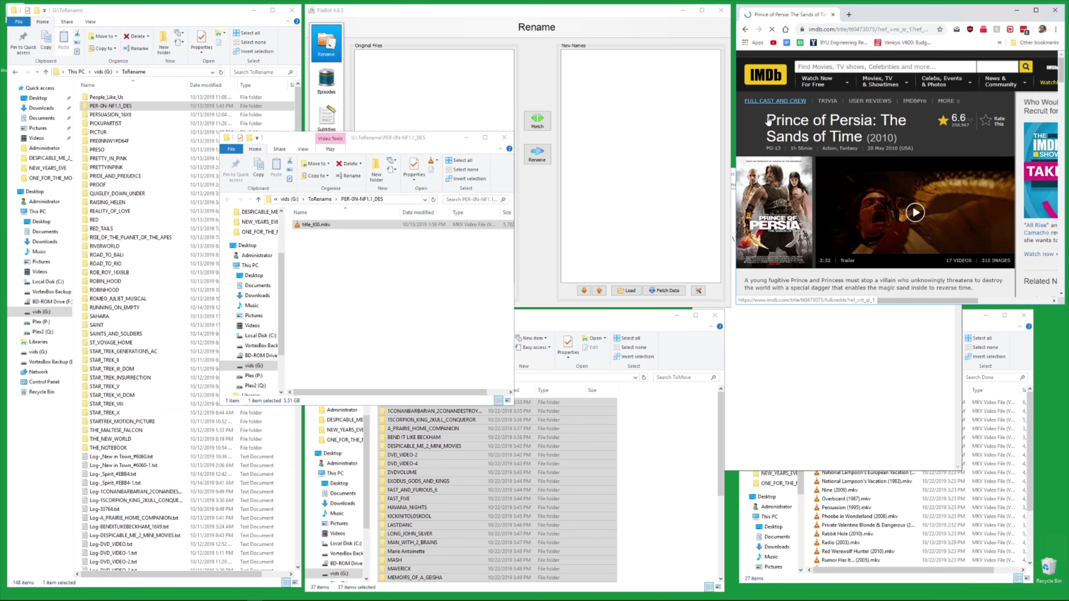
# Copy the IMDb title, rename title_t00.mkv to Prince of Persia The Sands of Time (2010), and close the folder window.
pyautogui.moveTo(767, 119); pyautogui.dragTo(897, 139)
pyautogui.hotkey('ctrl', 'c')
pyautogui.click(316, 226)
pyautogui.press('F2')
pyautogui.hotkey('ctrl', 'v')
pyautogui.press('Return')
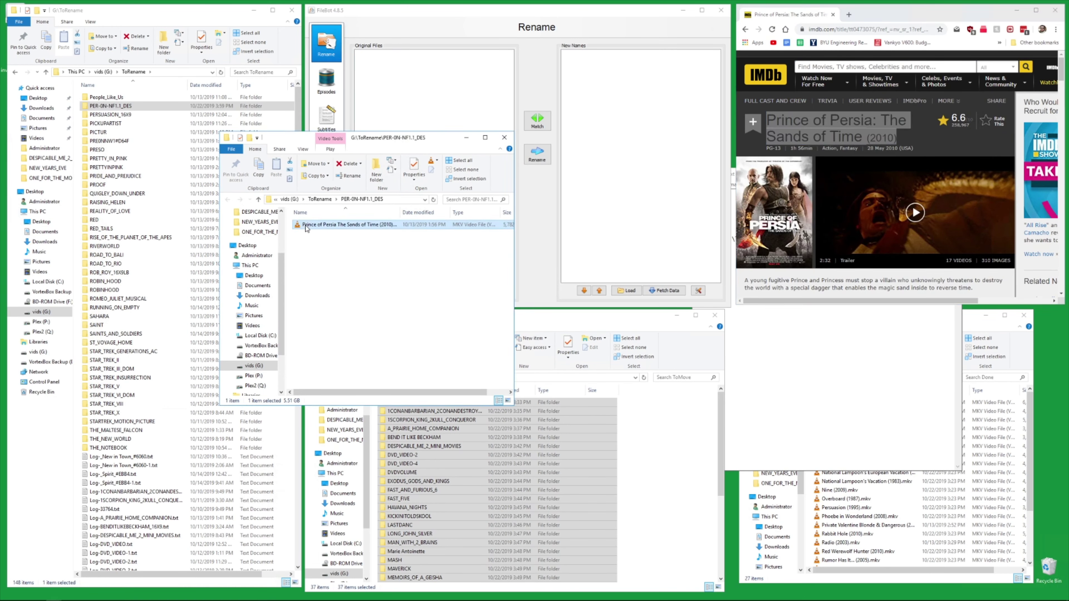
pyautogui.click(320, 201)
pyautogui.click(504, 138)
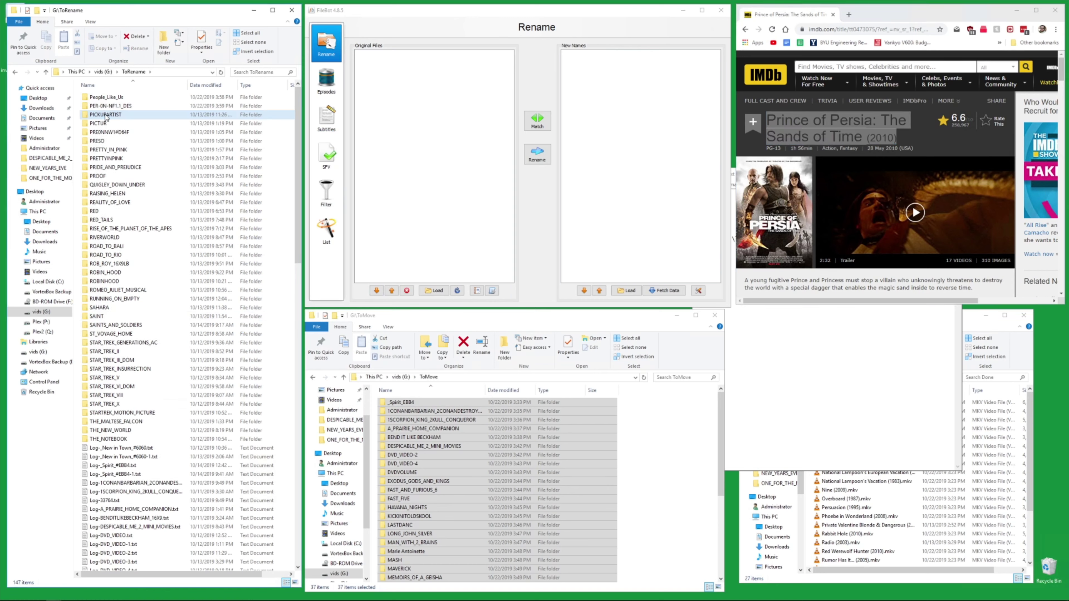
# Load the PICKUPARTIST folder into FileBot and match its file to TheMovieDB's The Pick-up Artist (1987).
pyautogui.moveTo(96, 115); pyautogui.dragTo(399, 123)
pyautogui.rightClick(399, 124)
pyautogui.click(404, 198)
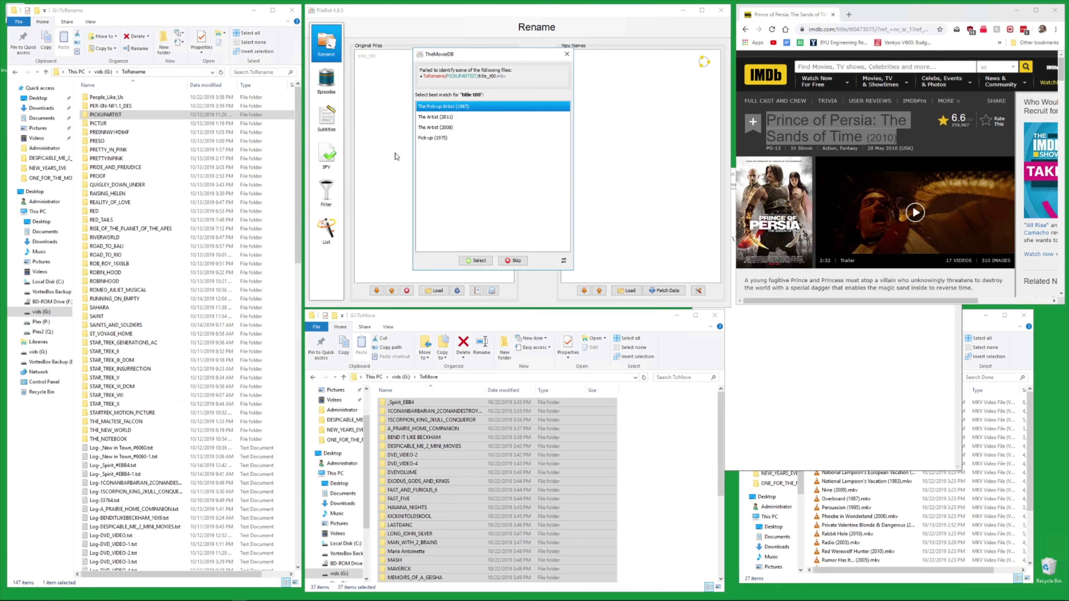
pyautogui.doubleClick(444, 106)
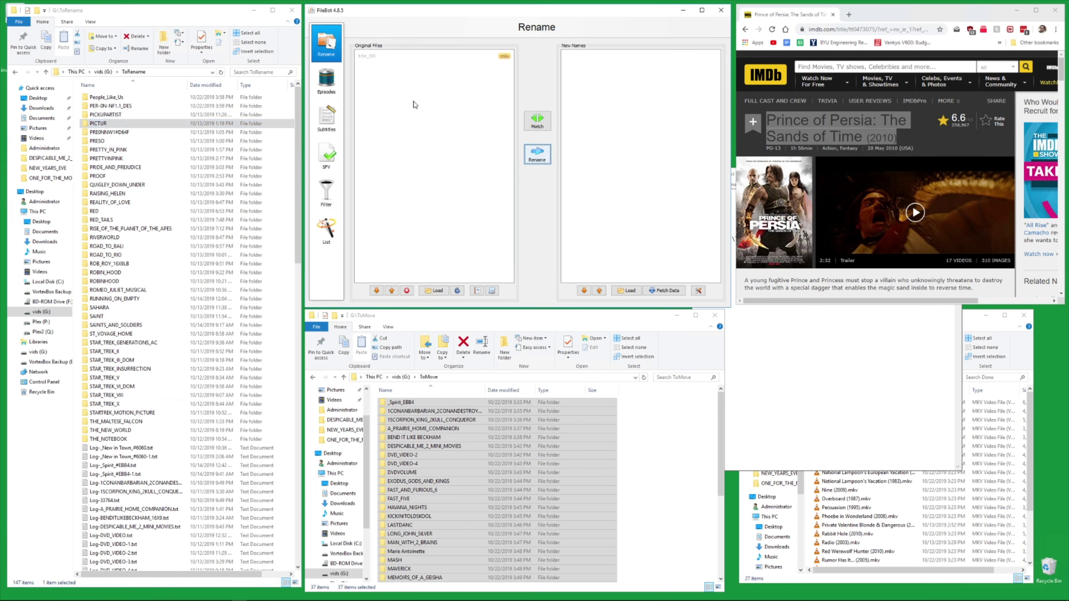
# Search OMDb for "picture perfect" and match the PICTUR file to Picture Perfect (1997).
pyautogui.write('picture perfect')
pyautogui.press('Return')
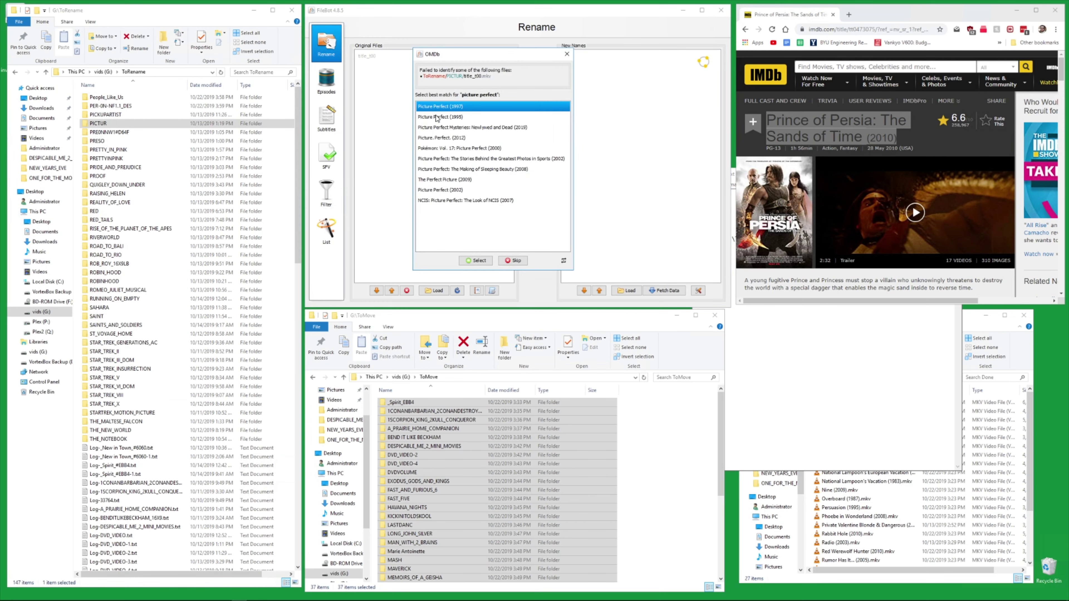
pyautogui.doubleClick(440, 106)
# Play PICTUR's title_t00.mkv in VLC, skip ahead to check the film, and close the player.
pyautogui.doubleClick(375, 57)
pyautogui.doubleClick(310, 225)
pyautogui.click(245, 378)
pyautogui.click(252, 378)
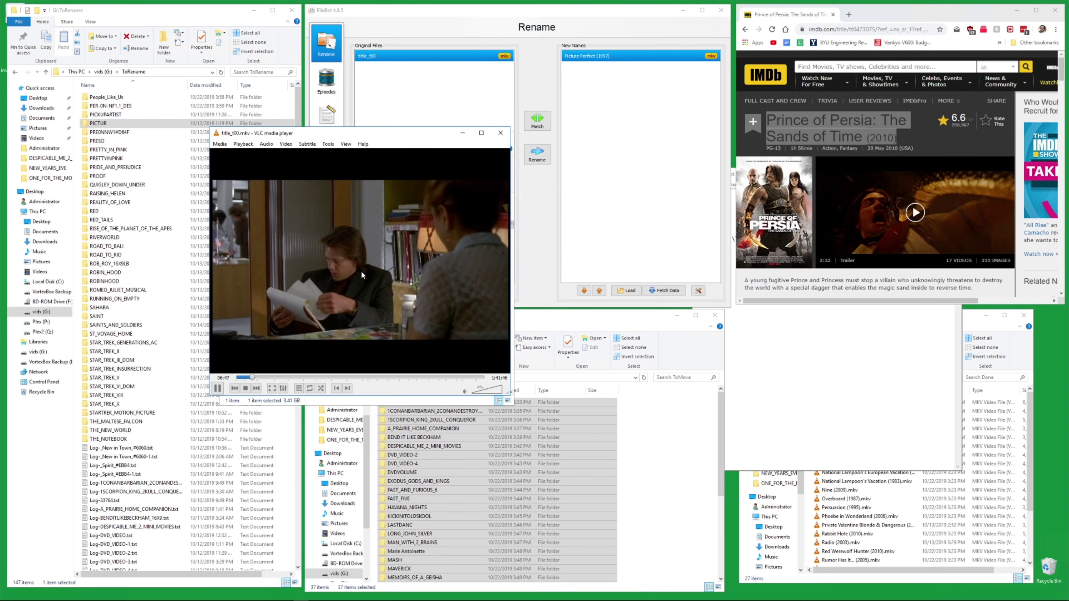
pyautogui.click(500, 133)
# Look up "picture per" on IMDb and close the PICTUR folder window.
pyautogui.click(863, 67)
pyautogui.write('picture per')
pyautogui.click(504, 137)
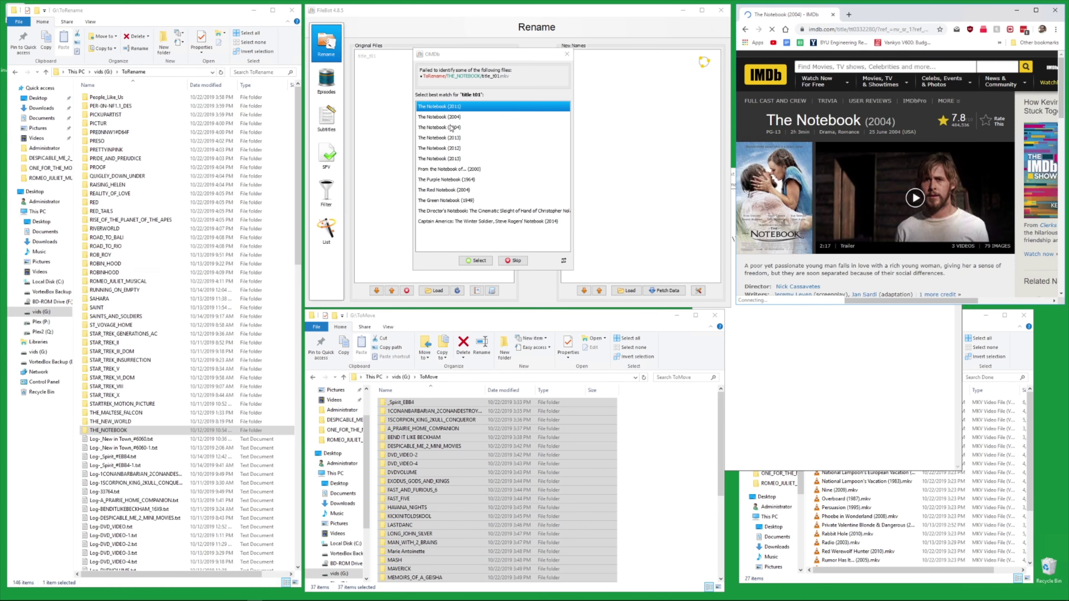
# Match THE_NOTEBOOK's file to OMDb's first The Notebook (2004) entry.
pyautogui.click(448, 118)
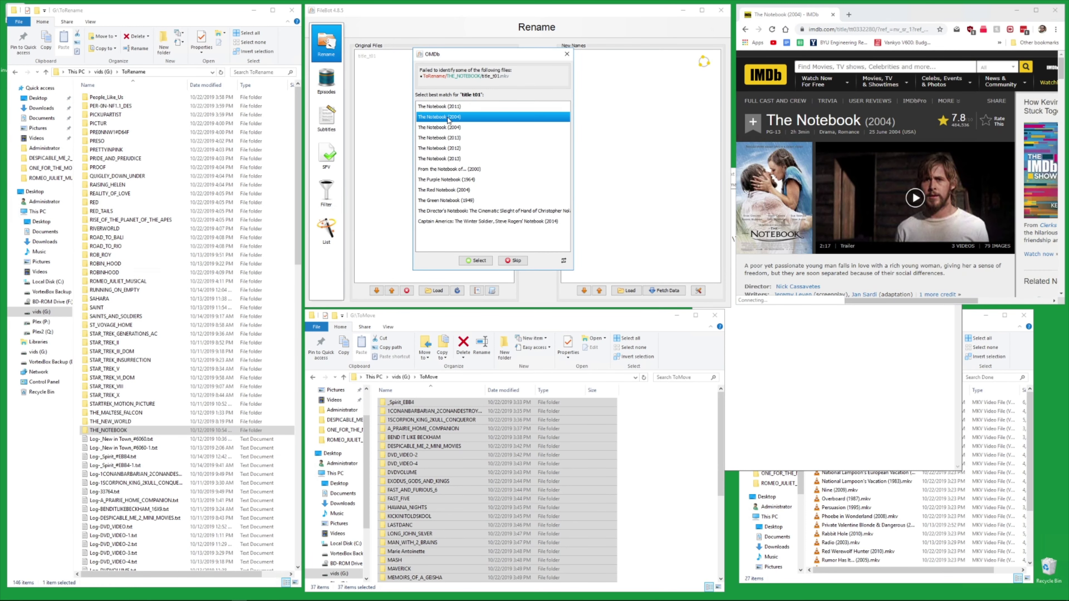
pyautogui.doubleClick(447, 117)
# Check THE_NOTEBOOK's title_t01.mkv in VLC, close its windows, and rename the file to The Notebook (2004).
pyautogui.click(378, 59)
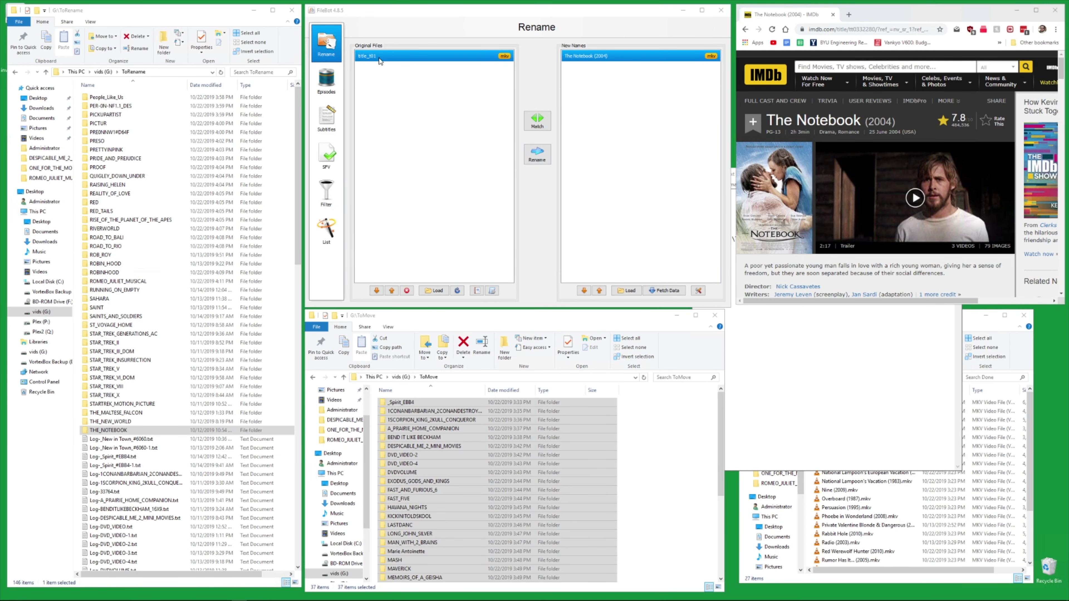
pyautogui.doubleClick(379, 59)
pyautogui.click(314, 228)
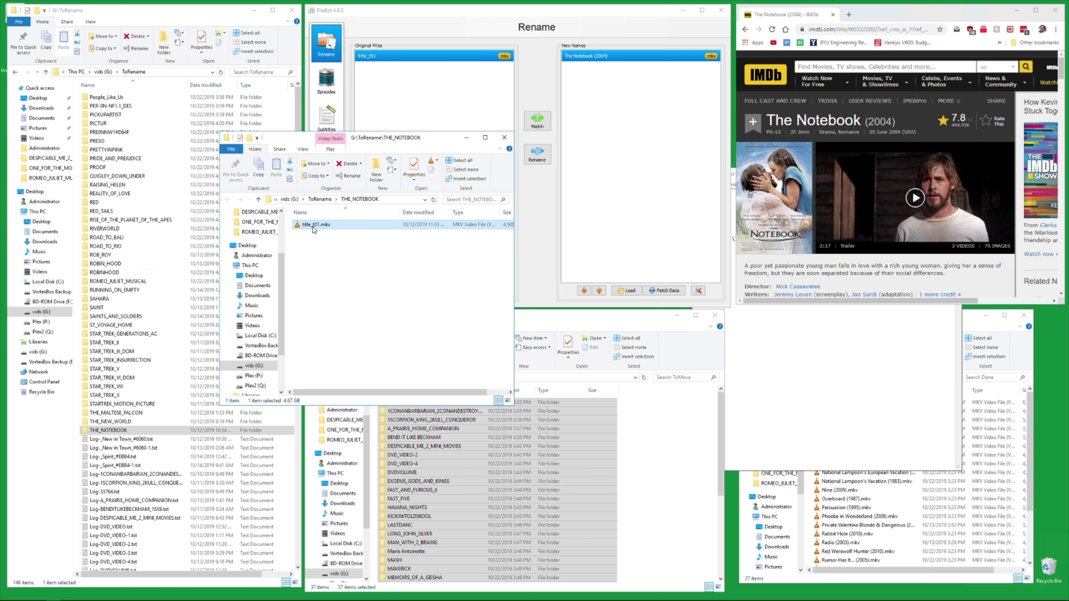
pyautogui.doubleClick(313, 225)
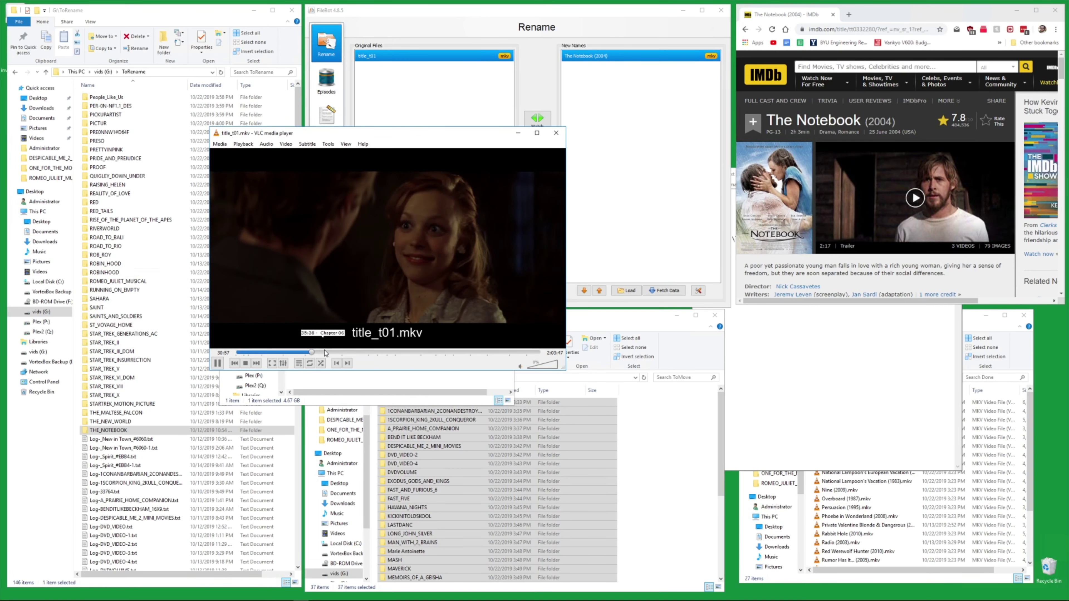
pyautogui.click(327, 352)
pyautogui.click(556, 133)
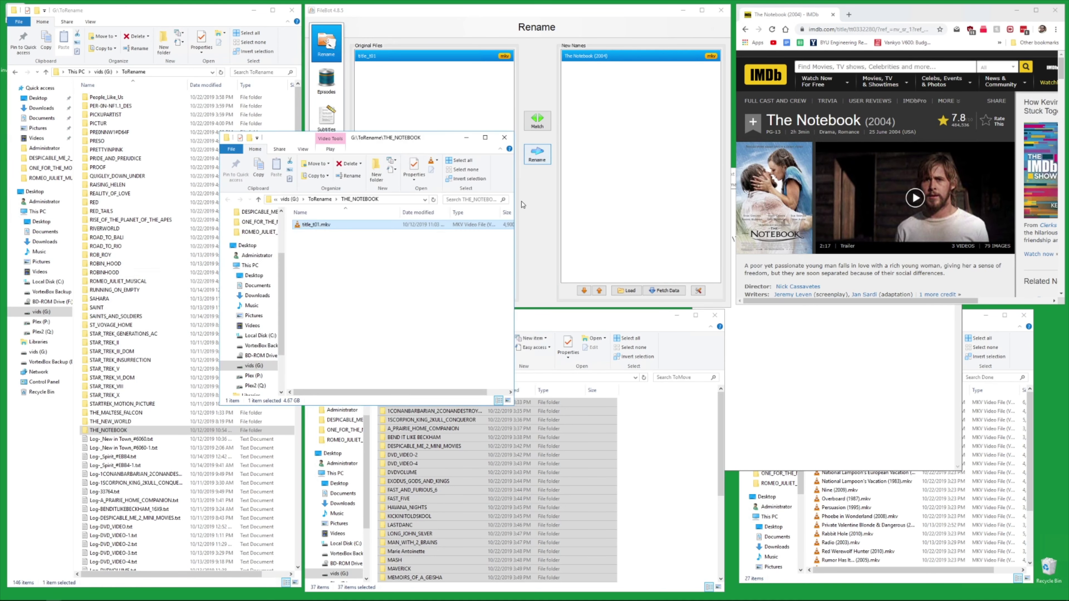
pyautogui.click(504, 137)
pyautogui.click(536, 162)
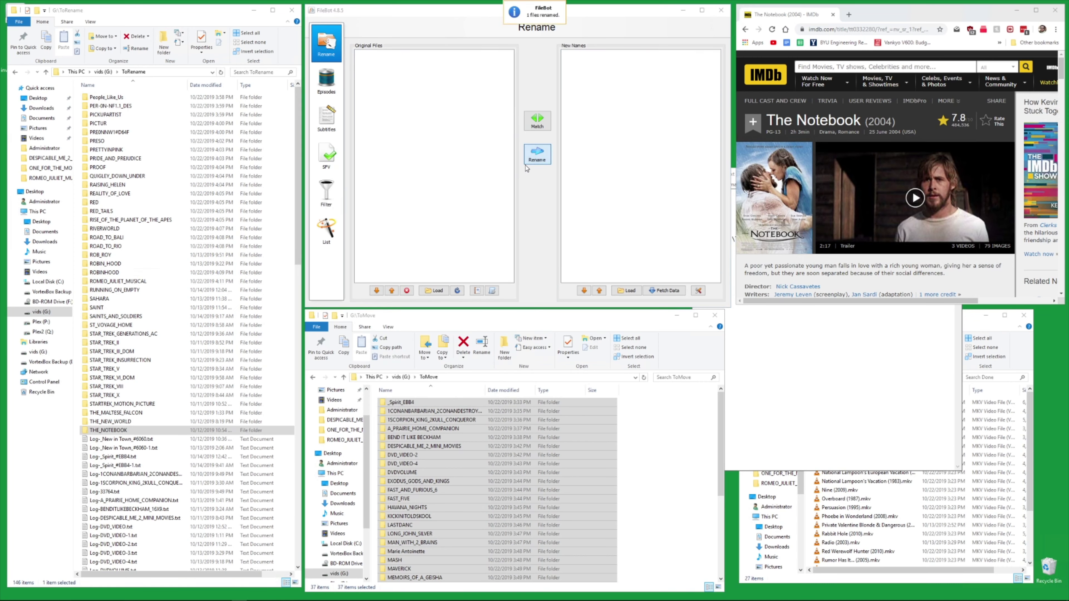
# Search the ToMove folder and its subfolders for ".mkv" files.
pyautogui.click(648, 414)
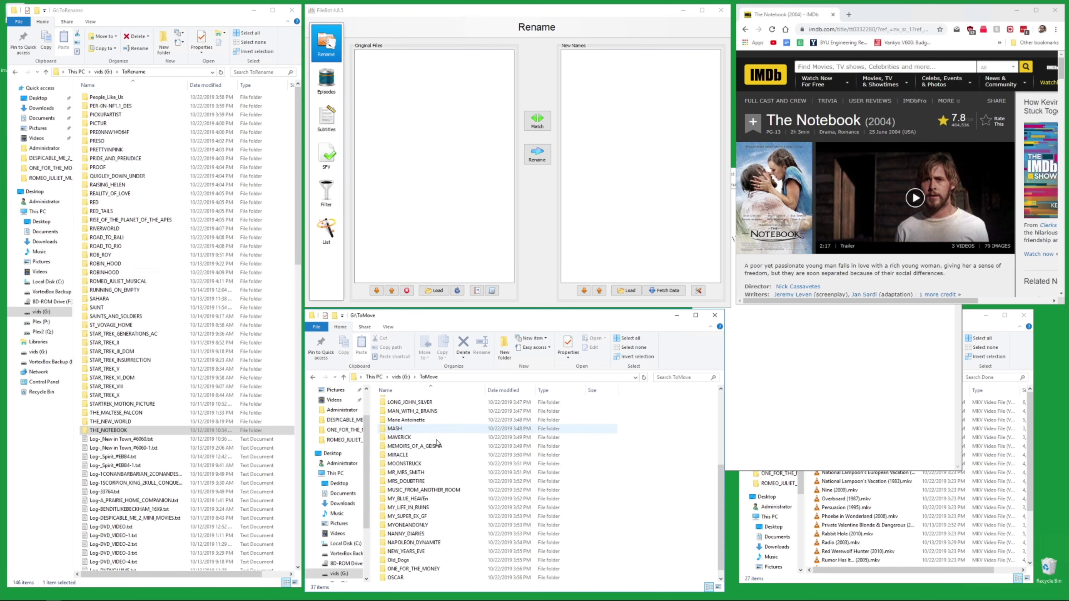
pyautogui.click(404, 403)
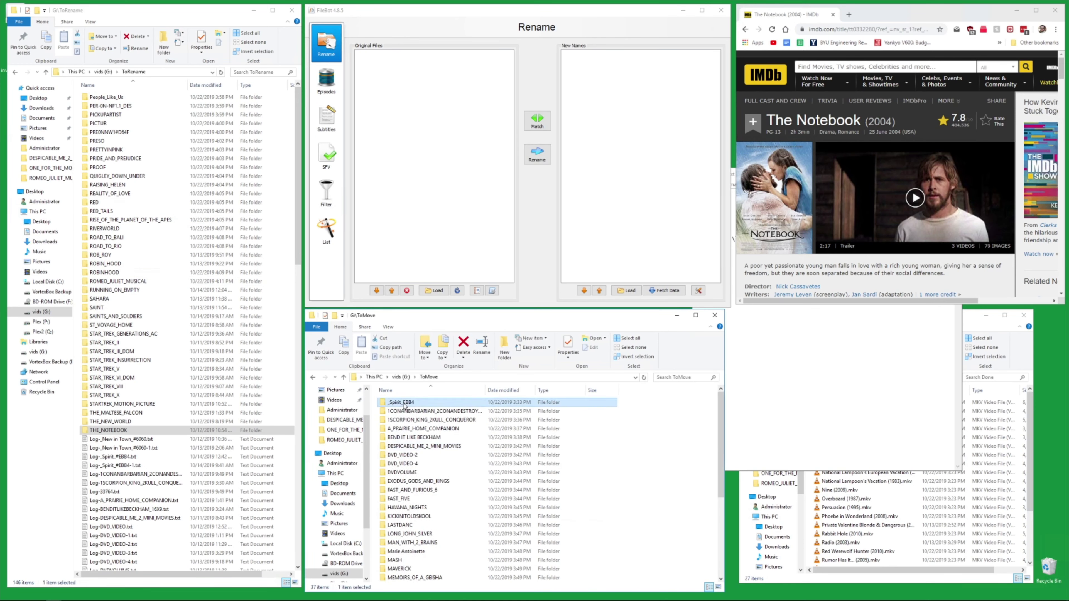
pyautogui.scroll(-3, 404, 421)
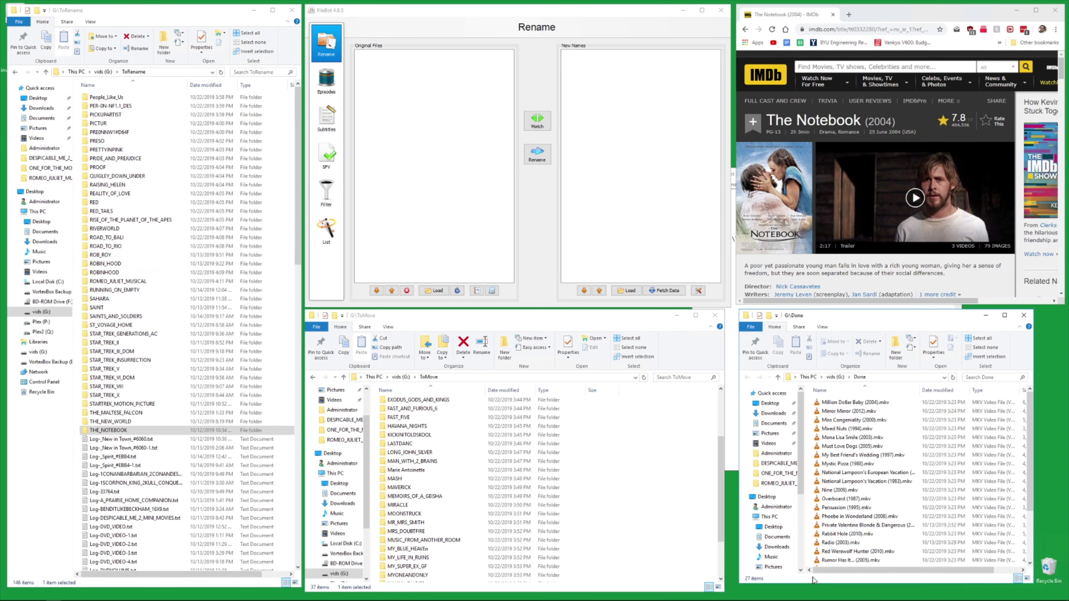
pyautogui.scroll(3, 436, 465)
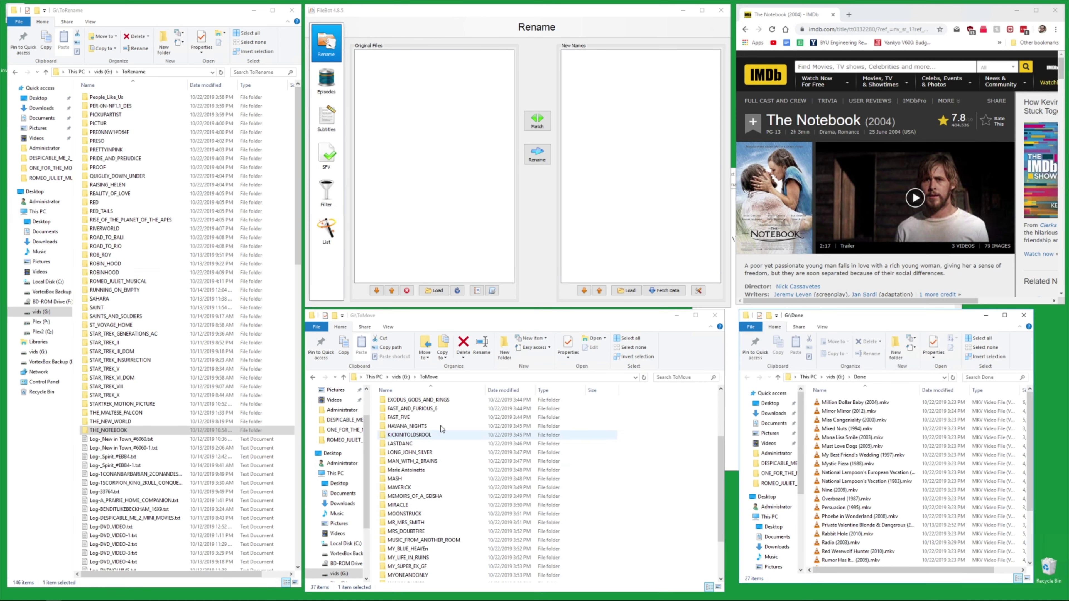
pyautogui.click(664, 377)
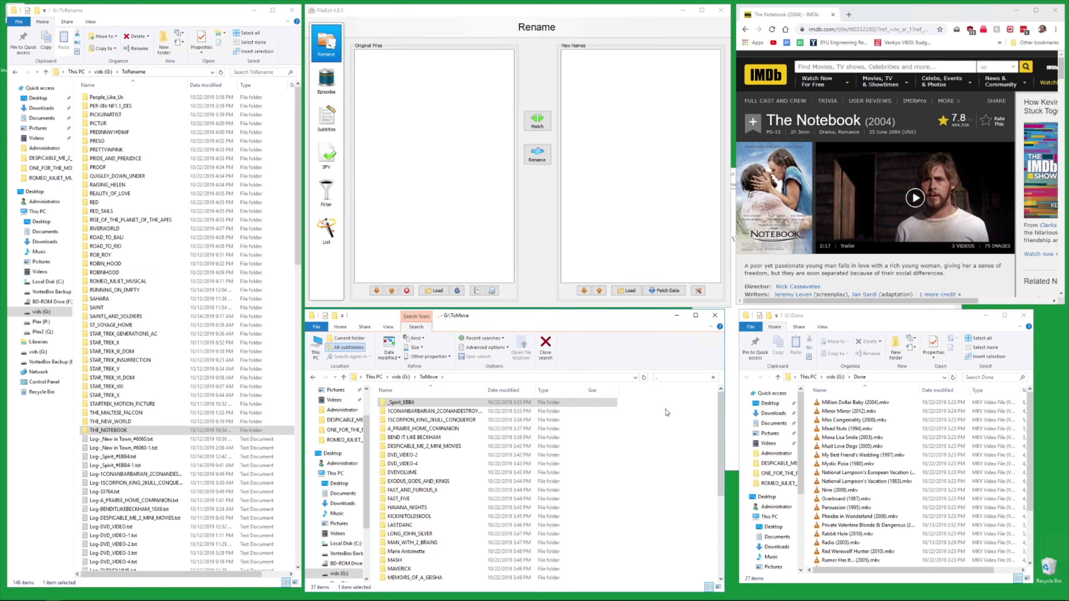
pyautogui.write('.mkv')
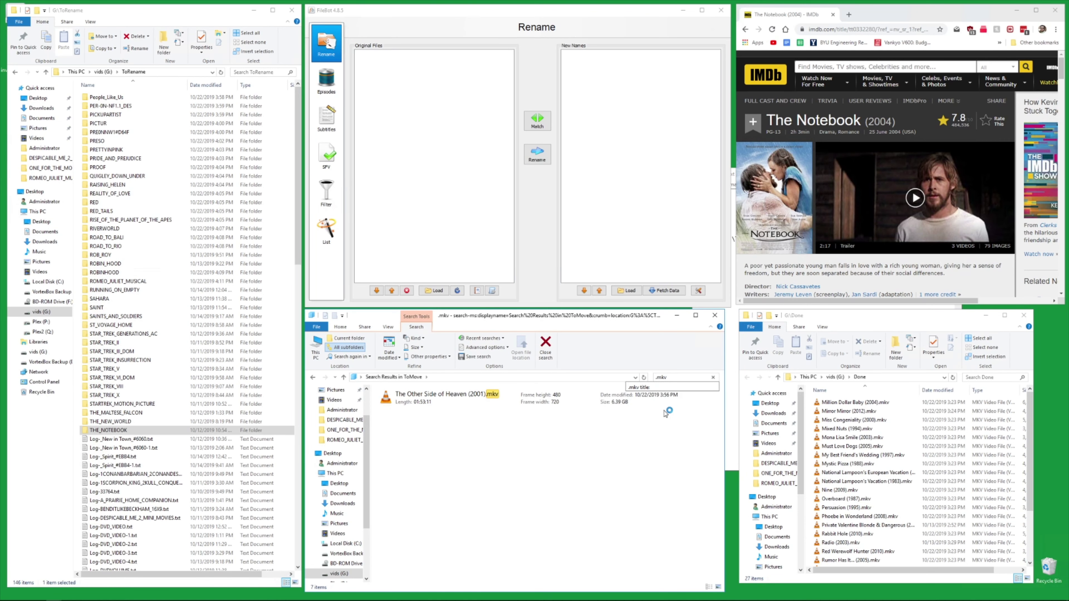
# Select The Other Side of Heaven (2001).mkv and look through the MKV search results for proper movie names.
pyautogui.click(425, 397)
pyautogui.scroll(-5, 444, 453)
pyautogui.scroll(5, 443, 453)
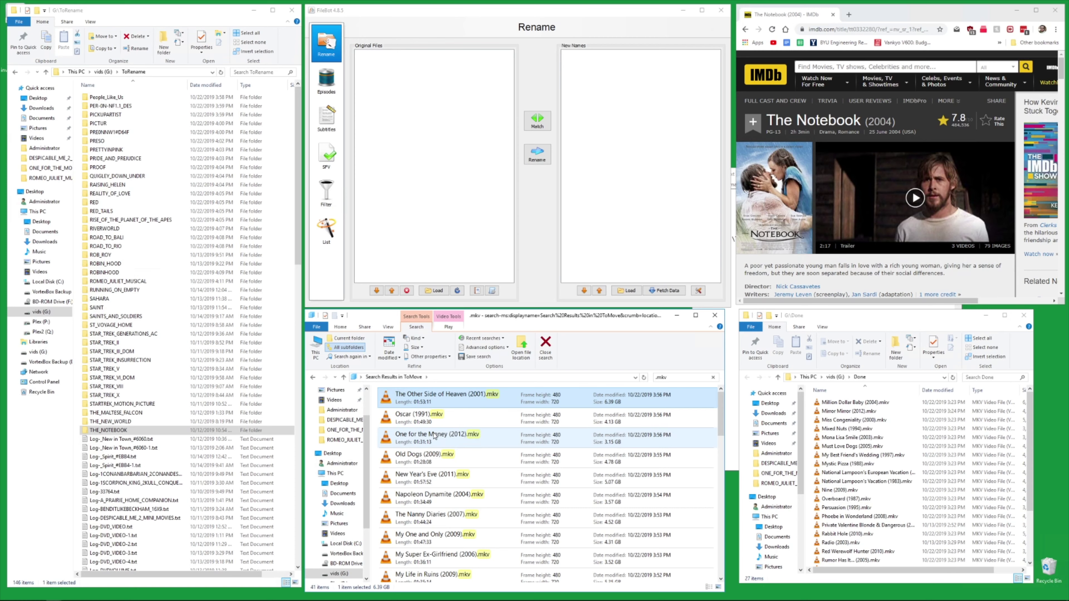
# Move all the MKV files found in ToMove into the Done folder and close the search.
pyautogui.hotkey('ctrl', 'a')
pyautogui.moveTo(426, 401); pyautogui.dragTo(889, 462)
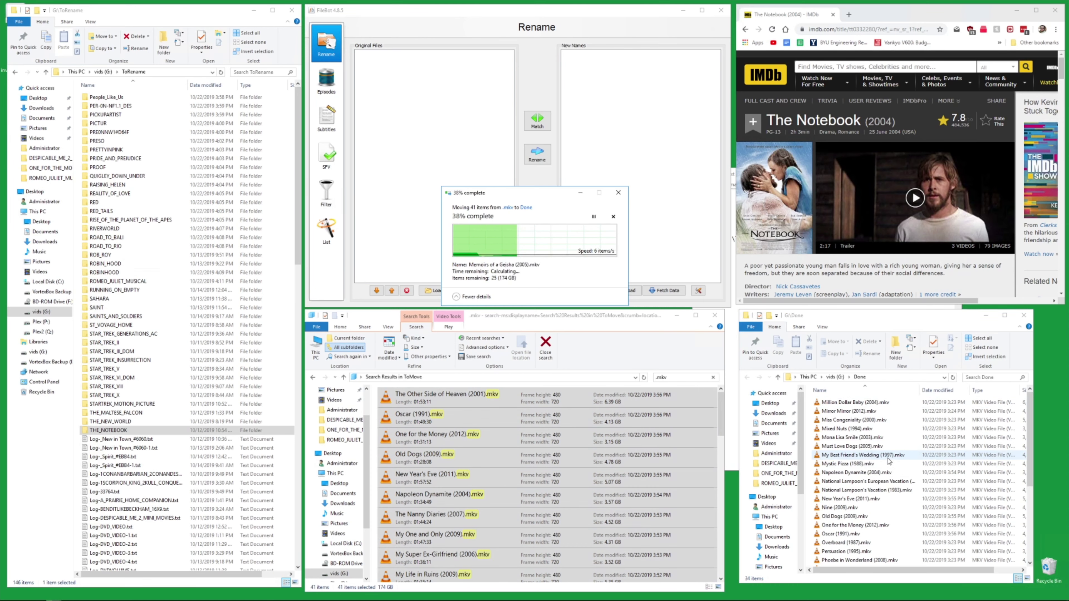
pyautogui.click(543, 316)
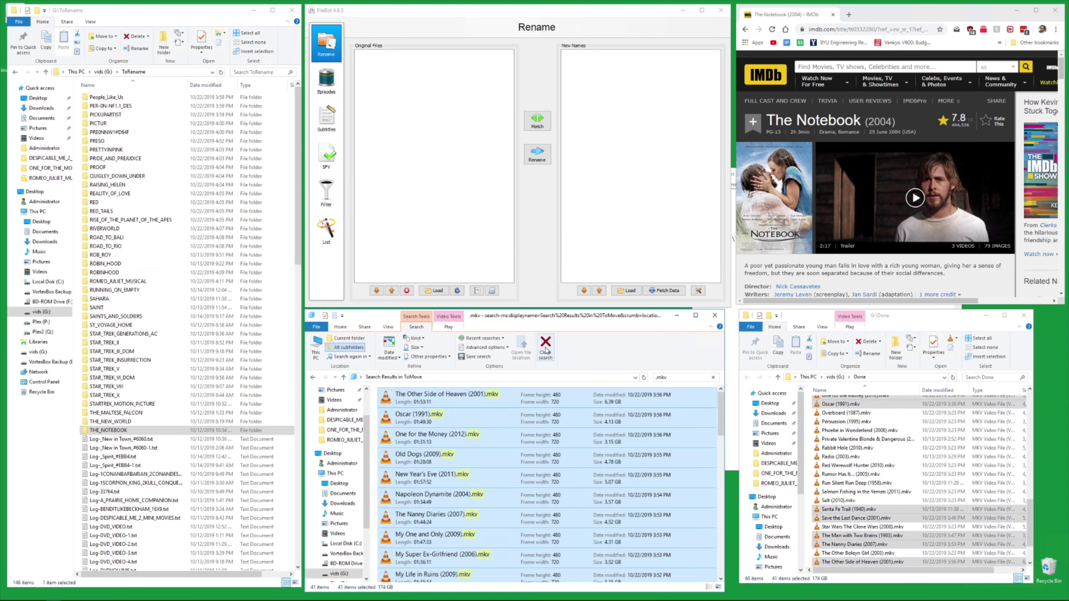
pyautogui.click(713, 377)
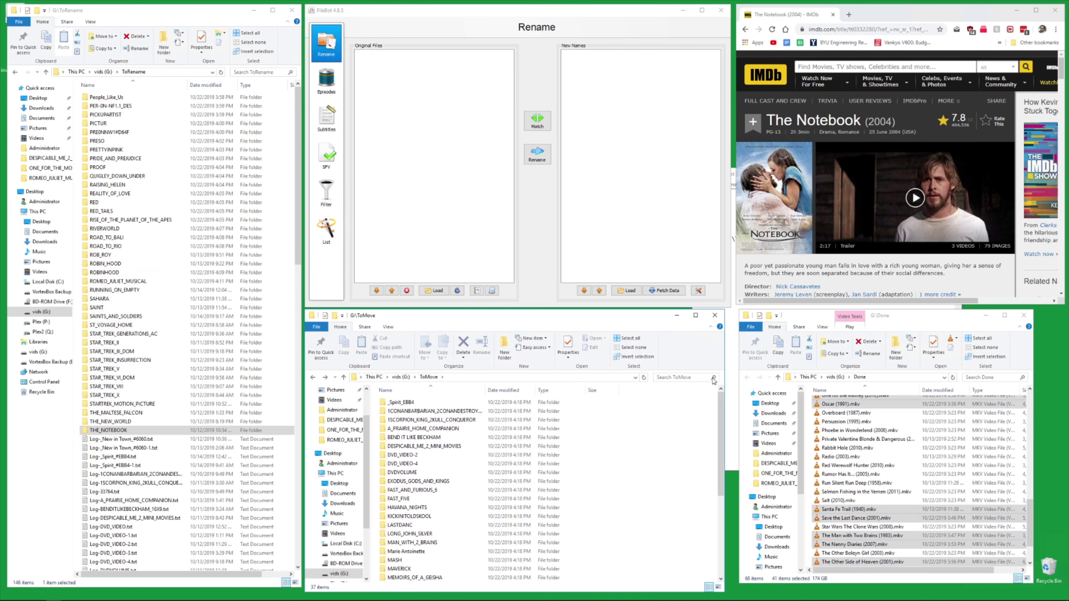
# Delete all the leftover movie folders in the ToMove folder.
pyautogui.click(402, 402)
pyautogui.click(406, 418)
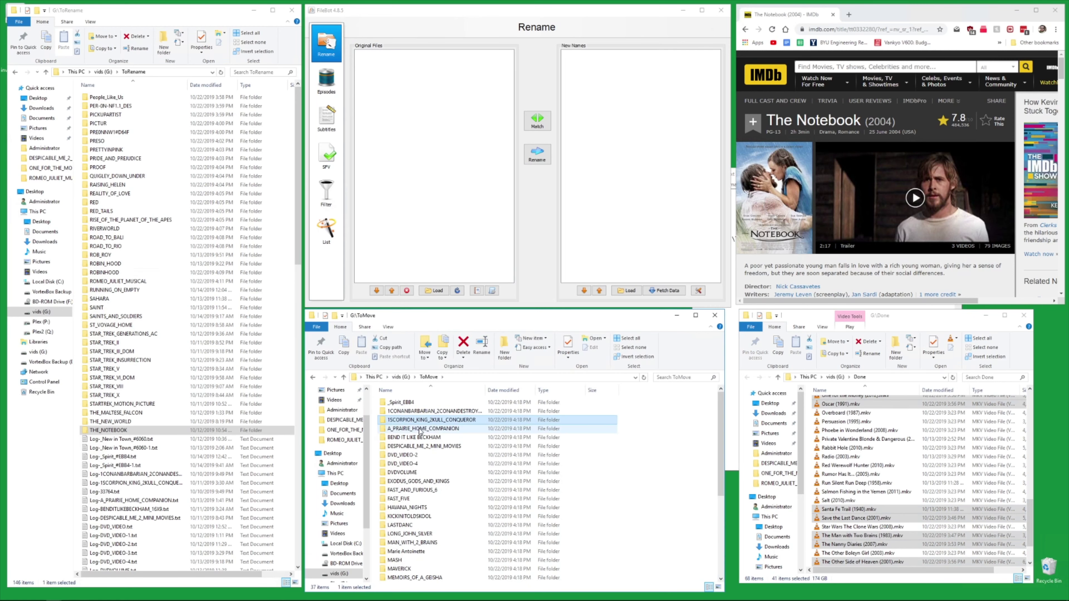
pyautogui.hotkey('ctrl', 'a')
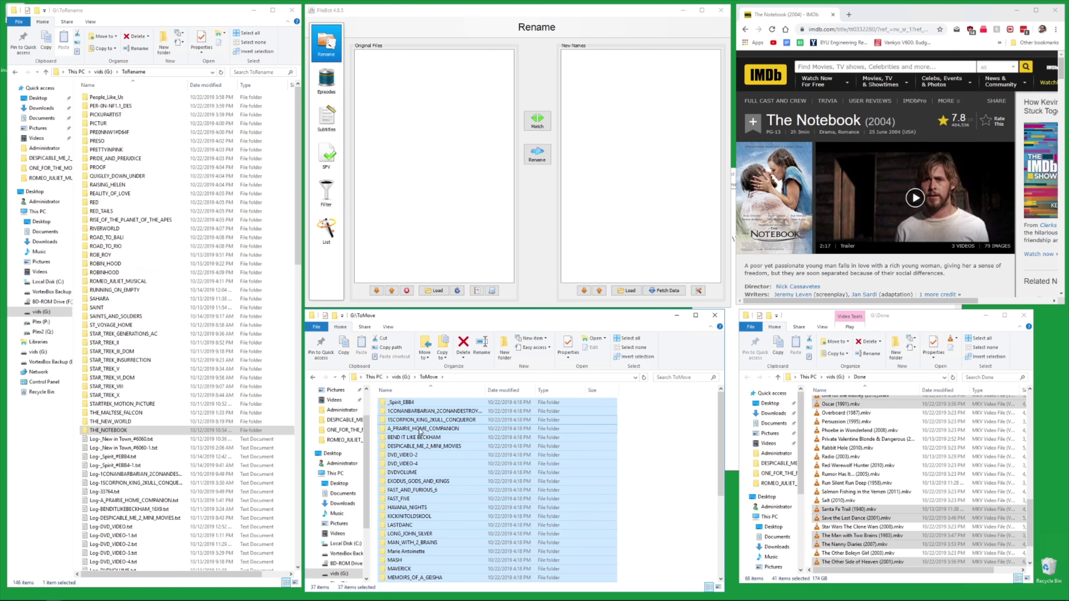
pyautogui.press('Delete')
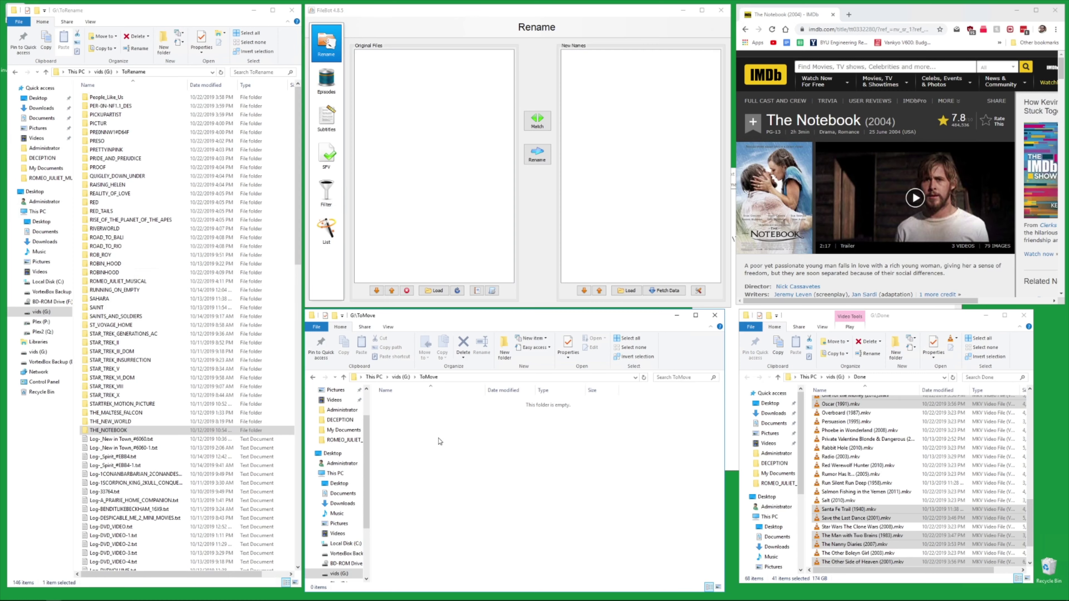
# Move the folders People_Like_Us through THE_NOTEBOOK from ToRename to ToMove and search ToMove for ".mkv".
pyautogui.keyDown('shift'); pyautogui.click(107, 98); pyautogui.keyUp('shift')
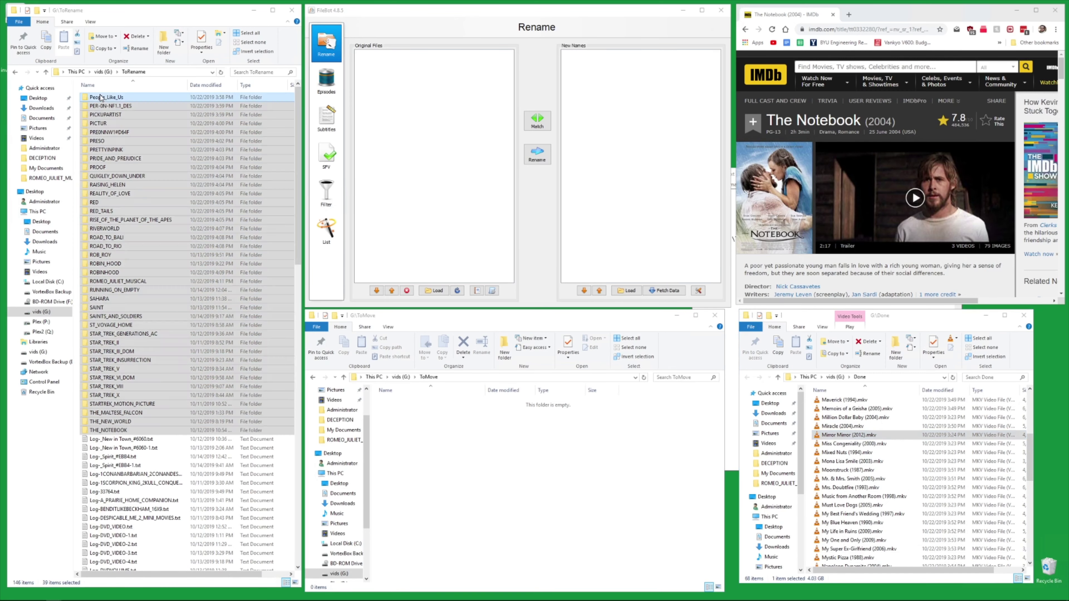
pyautogui.moveTo(100, 181); pyautogui.dragTo(402, 432)
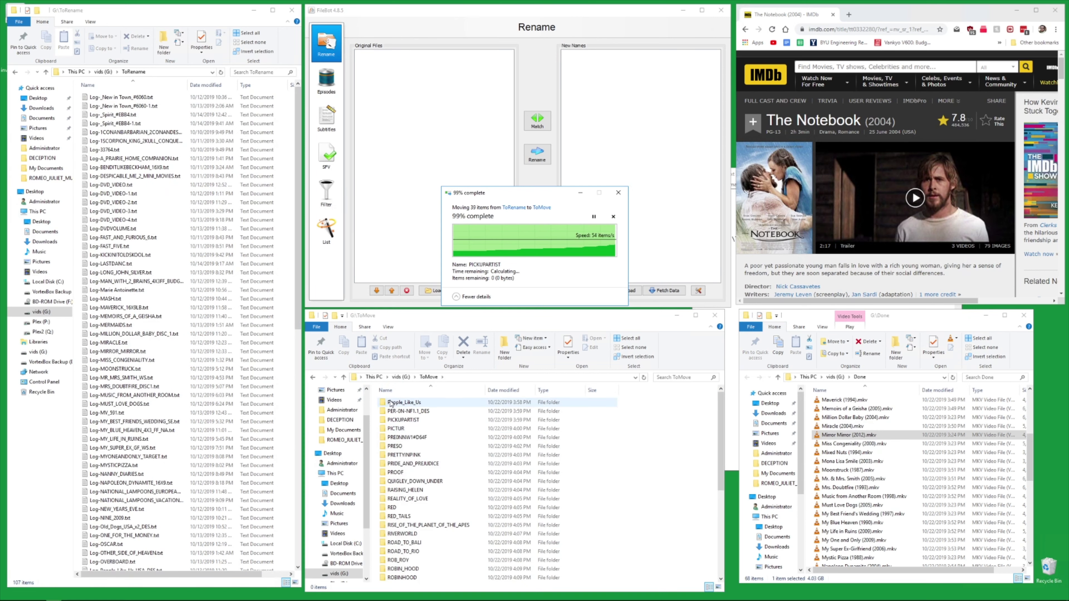
pyautogui.click(684, 377)
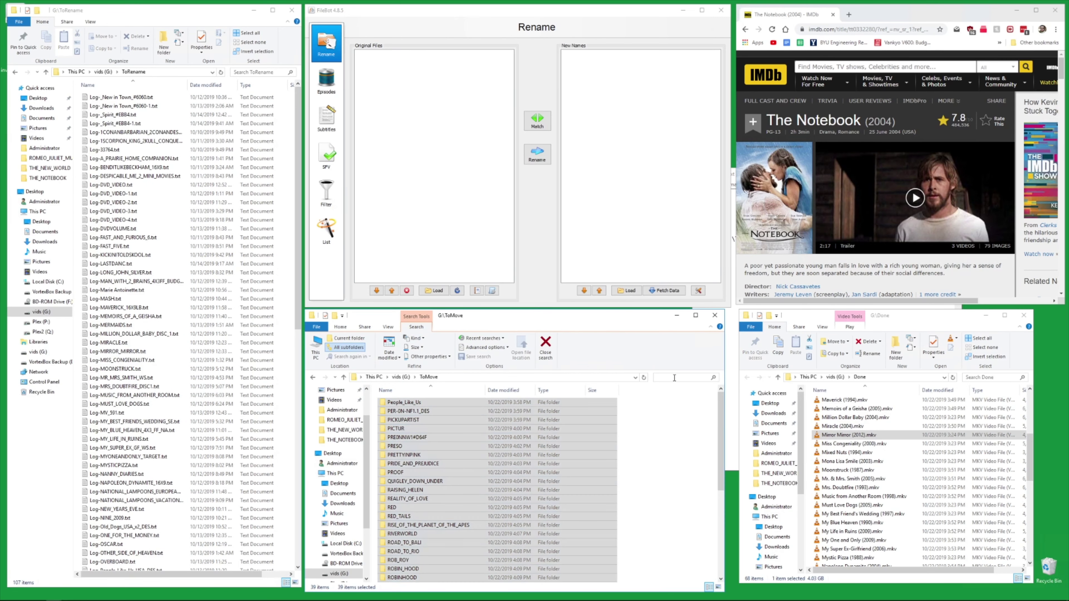
pyautogui.write('.mkv')
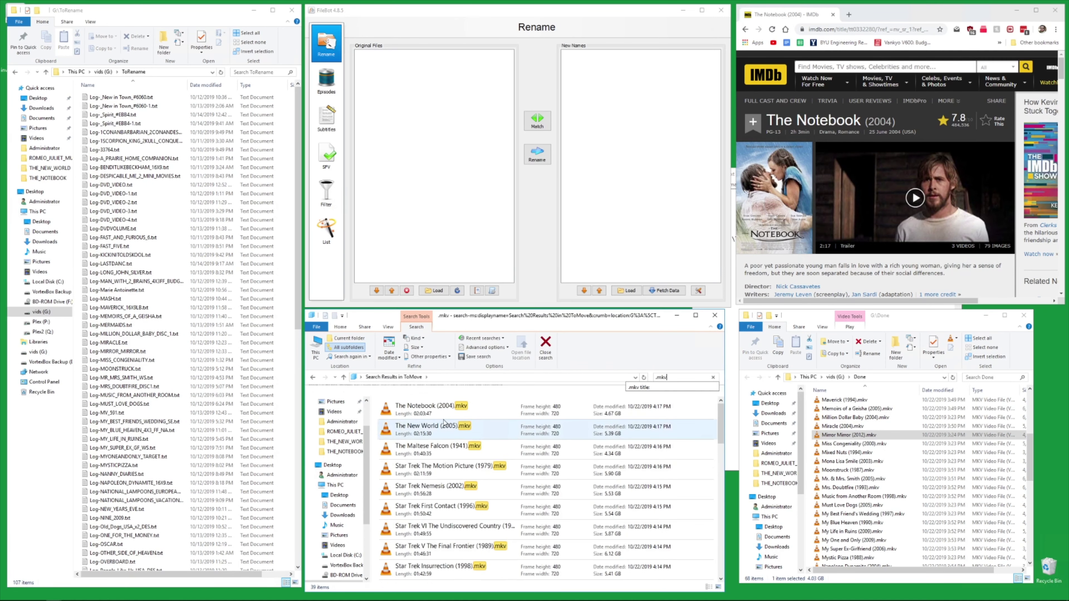
# Move the second batch of found MKV files, including The Notebook (2004).mkv, from the ToMove search results into Done.
pyautogui.click(441, 416)
pyautogui.hotkey('ctrl', 'a')
pyautogui.moveTo(441, 441); pyautogui.dragTo(890, 484)
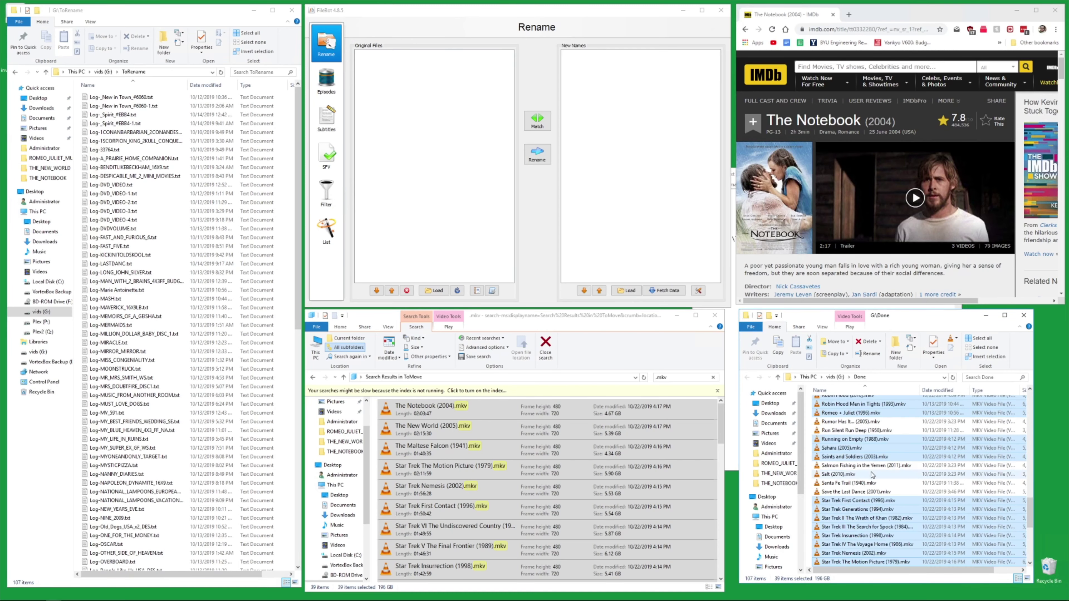
pyautogui.click(875, 453)
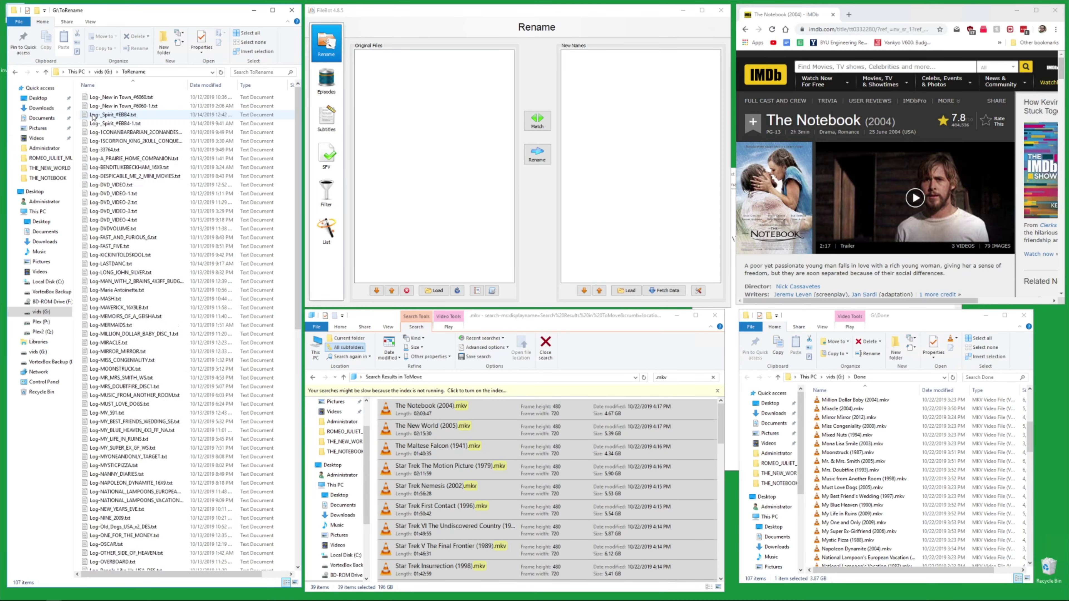
pyautogui.scroll(-14, 147, 174)
pyautogui.scroll(14, 147, 173)
pyautogui.click(542, 367)
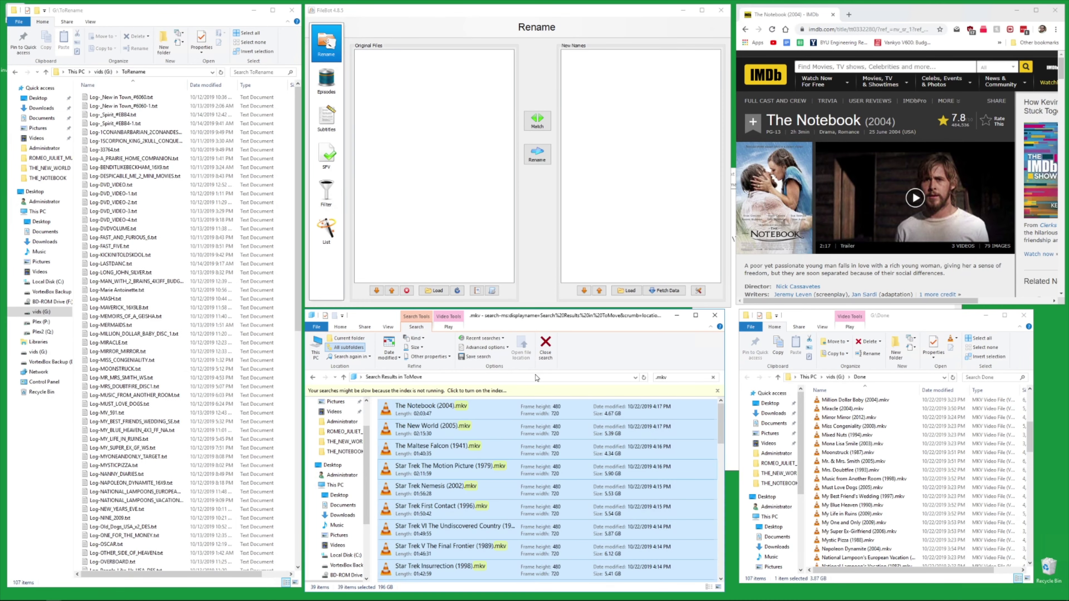